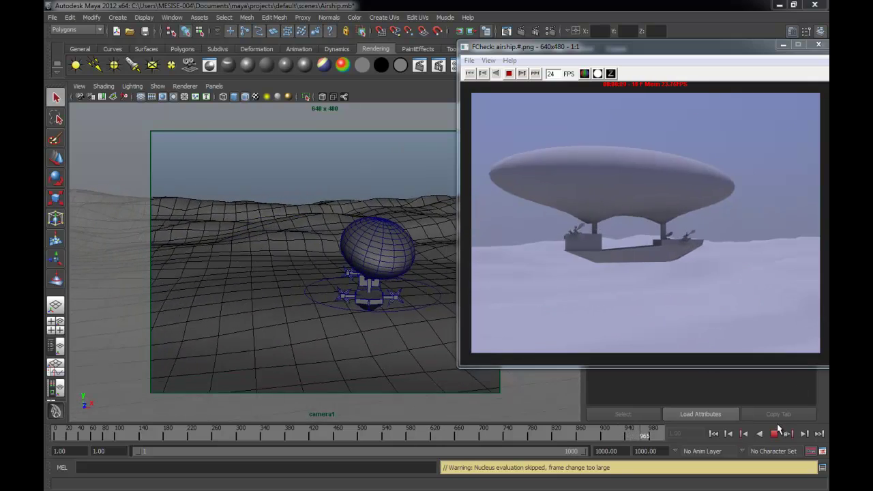
Step: Stop the viewport playback, return to the first frame, and review the rendered airship sequence in FCheck before closing it
left_click(775, 434)
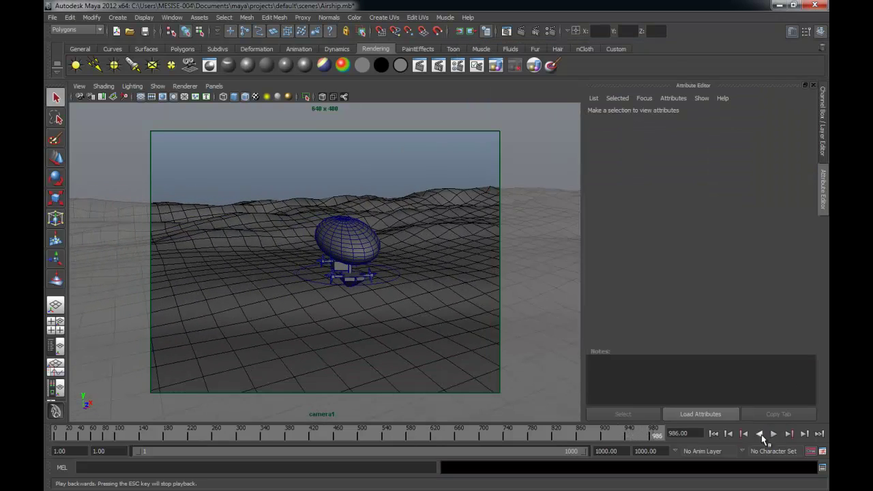
left_click(713, 434)
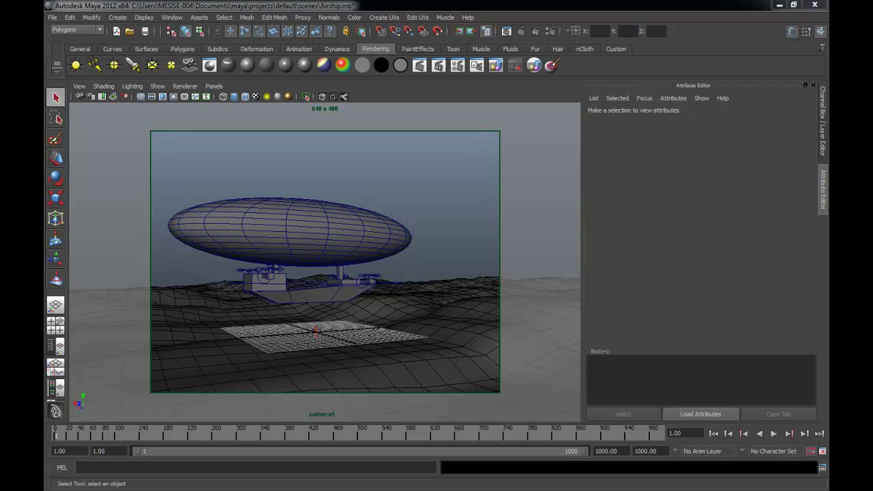
key("alt+Tab")
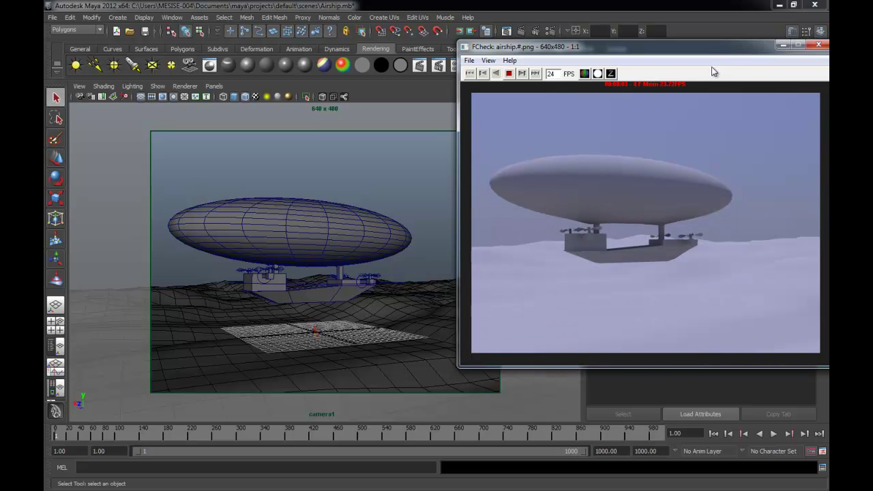
left_click_drag(709, 46, 665, 54)
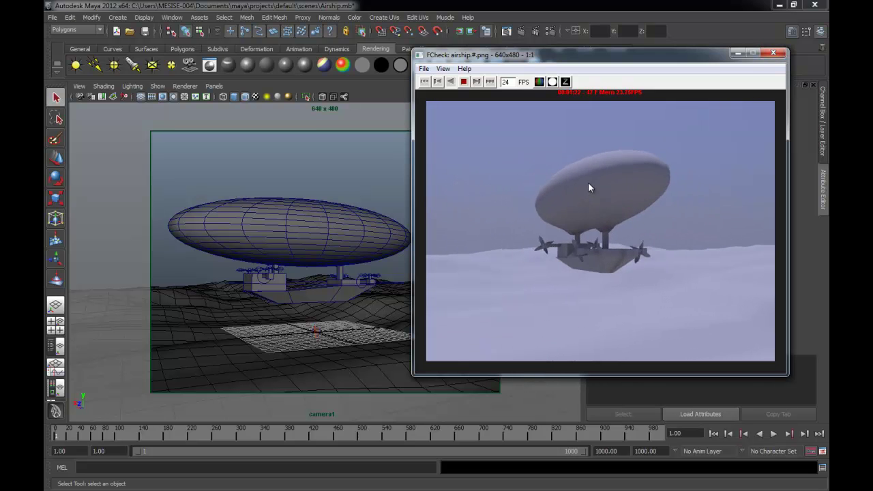
left_click(773, 53)
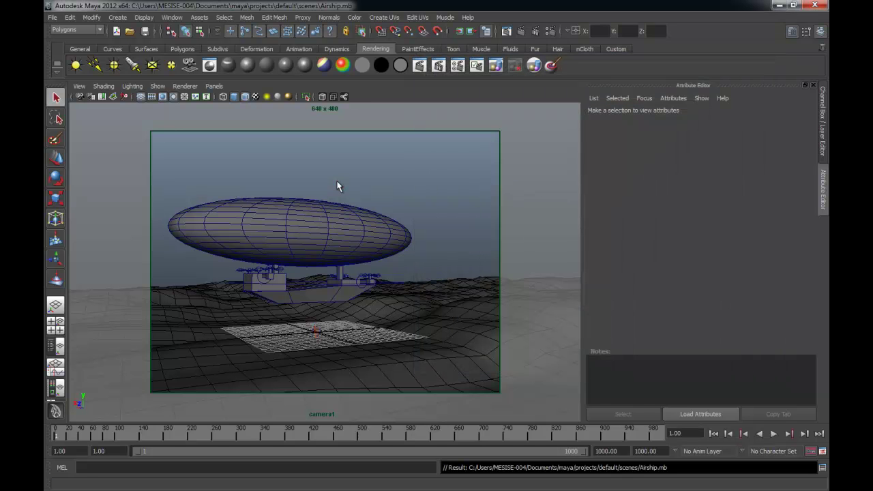
Step: Start a new empty scene
key("ctrl+n")
left_click_drag(242, 205, 287, 200, "alt")
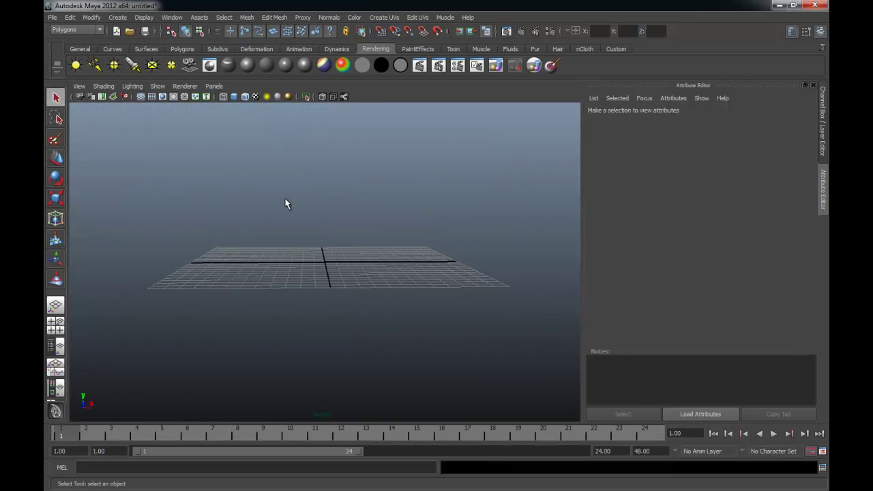
right_click_drag(286, 201, 365, 224, "alt")
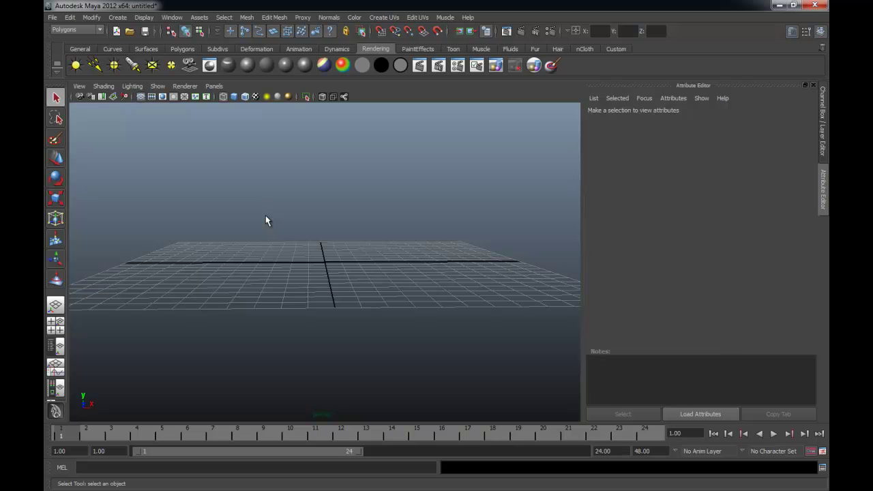
left_click_drag(302, 228, 270, 202, "alt")
Step: Create a polygon sphere at the origin, enlarge it and stretch it along X into a long airship balloon
left_click(182, 49)
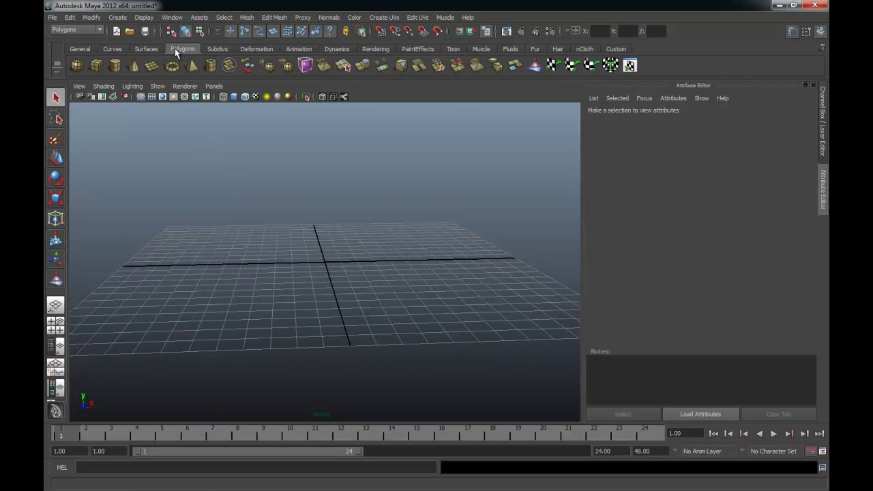
left_click(81, 70)
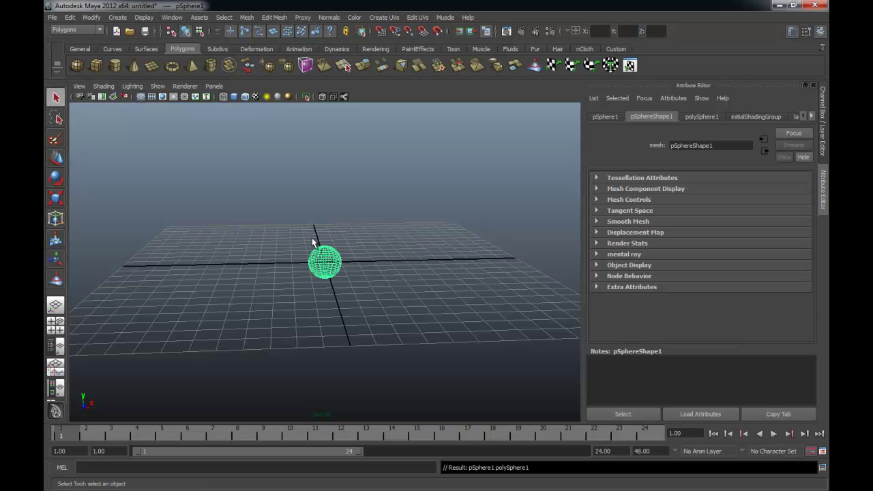
key("r")
left_click_drag(419, 263, 636, 264)
left_click_drag(323, 264, 486, 266)
Step: Raise the stretched balloon along Y so that it floats clear above the grid
key("w")
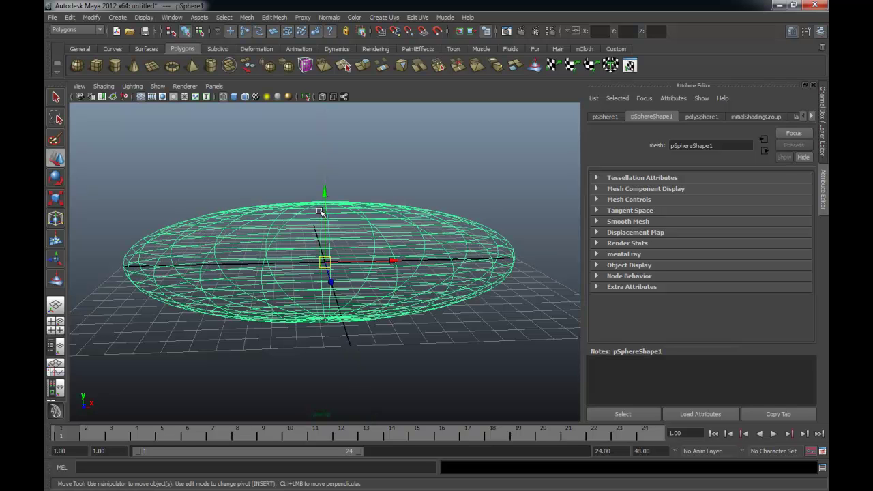
left_click_drag(325, 192, 355, 26)
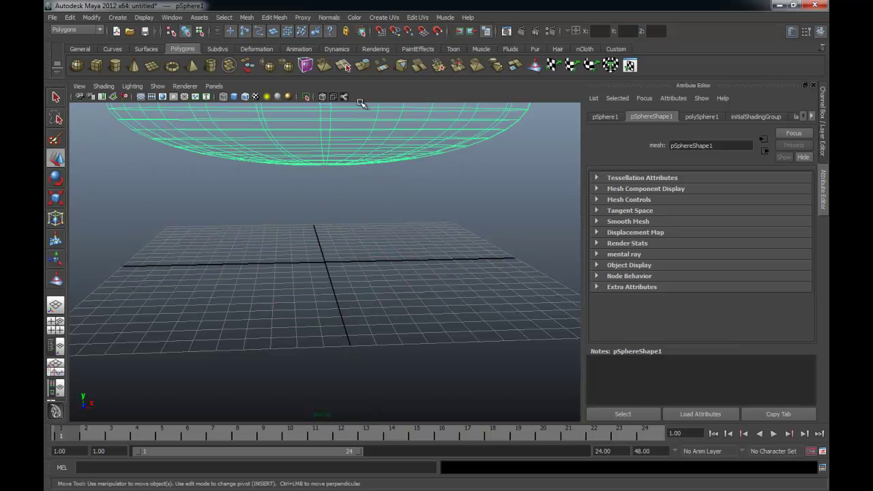
middle_click_drag(350, 216, 361, 312, "alt")
left_click_drag(369, 312, 362, 287, "alt")
left_click_drag(340, 131, 343, 185)
middle_click_drag(347, 216, 339, 188, "alt")
left_click(390, 130)
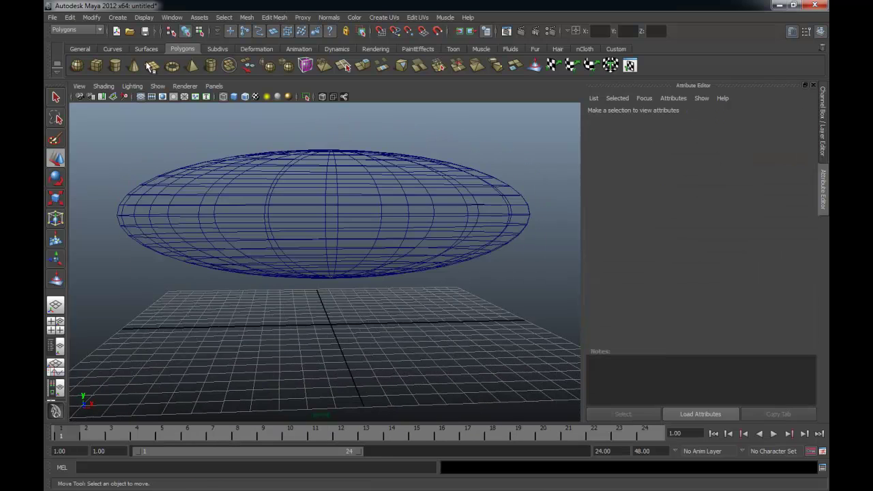
Step: Create a polygon cube at the origin, scale it up and stretch it along X into a long box for the hull
right_click_drag(262, 295, 288, 325, "shift")
key("r")
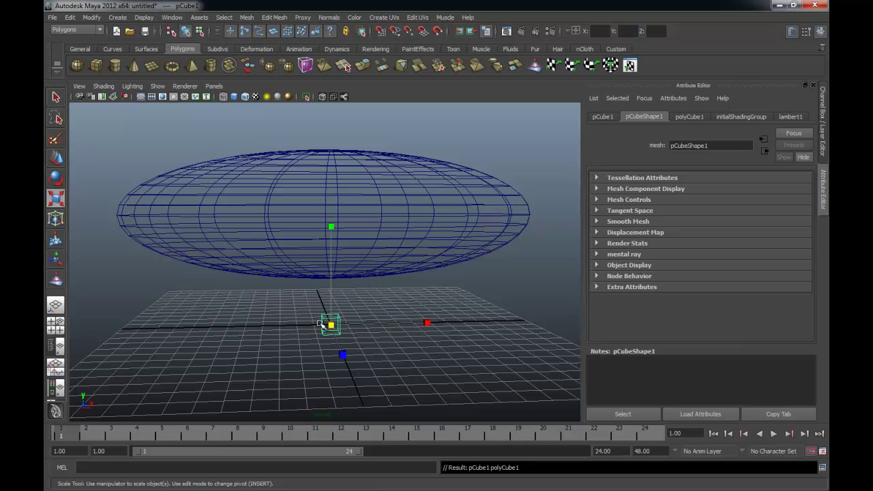
mouse_move(332, 326)
left_mouse_down()
mouse_move(409, 328)
mouse_move(348, 330)
mouse_move(364, 333)
left_mouse_up()
key("5")
left_click_drag(428, 324, 616, 324)
left_click_drag(428, 323, 542, 325)
Step: Shape the long box into a boat hull by tapering its underside through face editing
left_click_drag(368, 324, 422, 315, "alt")
left_click_drag(357, 318, 293, 318, "alt")
right_click_drag(327, 334, 420, 347, "alt")
middle_click_drag(321, 339, 370, 296, "alt")
right_click_drag(377, 283, 382, 311)
left_click_drag(392, 316, 478, 310, "alt")
left_click(388, 299)
left_click(454, 263)
left_click_drag(455, 264, 410, 266, "alt")
Step: Raise the hull along Y to sit above the grid beneath the balloon
left_click(411, 273)
key("w")
left_click_drag(304, 225, 303, 179)
left_click_drag(393, 236, 260, 252, "alt")
left_click(367, 233)
left_click_drag(380, 220, 316, 230, "alt")
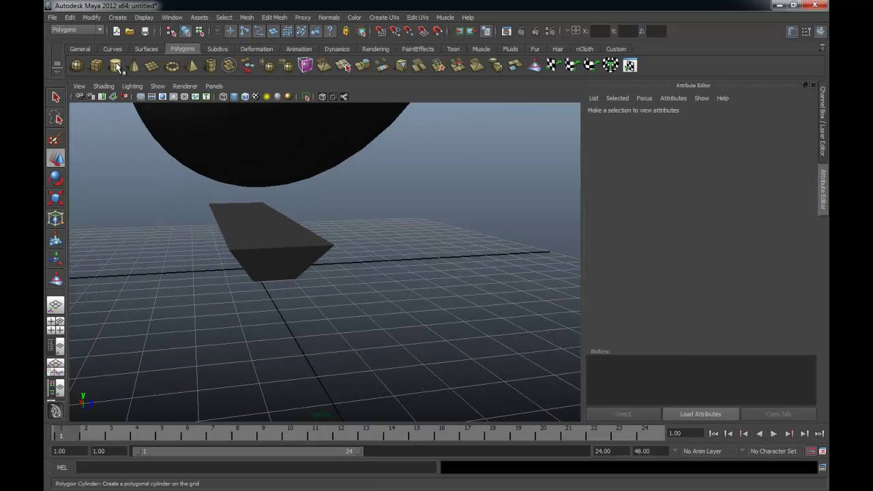
Step: Create a polygon sphere and move it along X to about -6.66, beyond the end of the hull
left_click(77, 65)
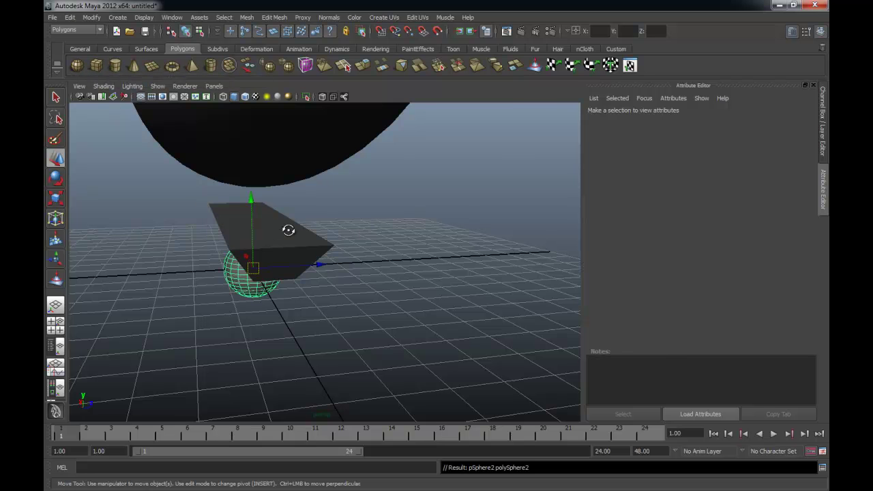
left_click_drag(274, 231, 256, 268, "alt")
left_click_drag(167, 273, 341, 312)
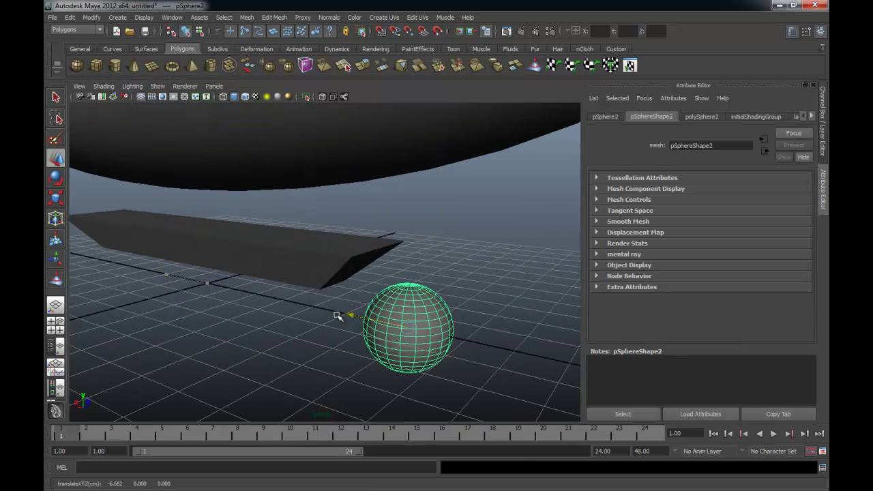
Step: Scale the sphere to about 0.07 in X and Z and 0.82 in Y to form a slender upright propeller blade
key("r")
left_click_drag(407, 330, 354, 304)
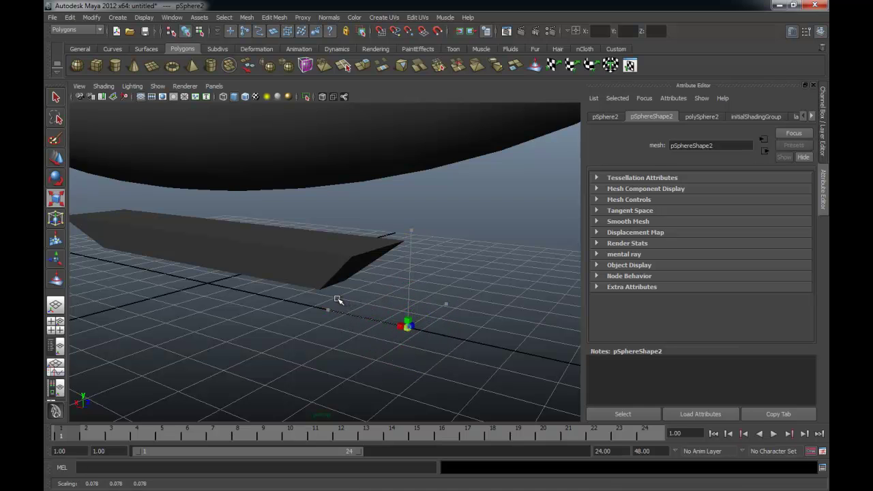
left_click_drag(412, 231, 412, 228)
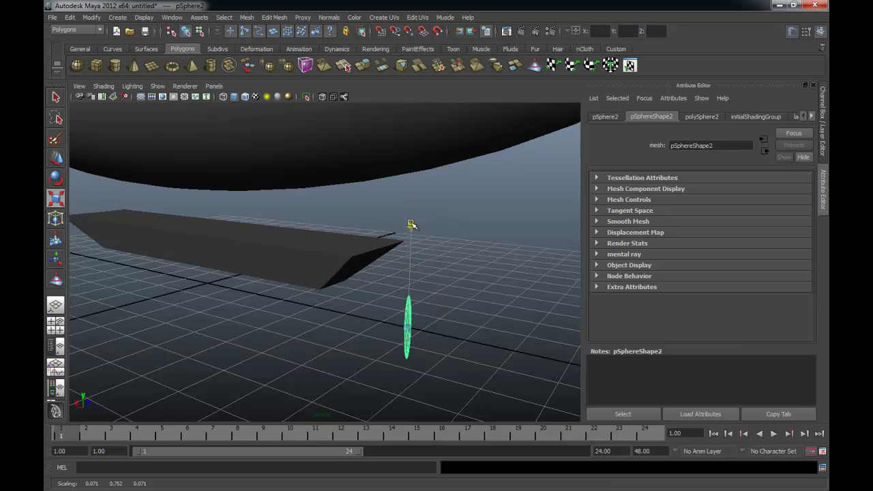
Step: Raise the blade along Y toward the height of the hull's end
key("w")
left_click_drag(409, 261, 411, 213)
middle_click_drag(408, 212, 319, 221, "alt")
right_click_drag(324, 232, 389, 258, "alt")
left_click_drag(389, 257, 375, 259, "alt")
Step: Flatten the blade along X to a scale of about 0.021
key("r")
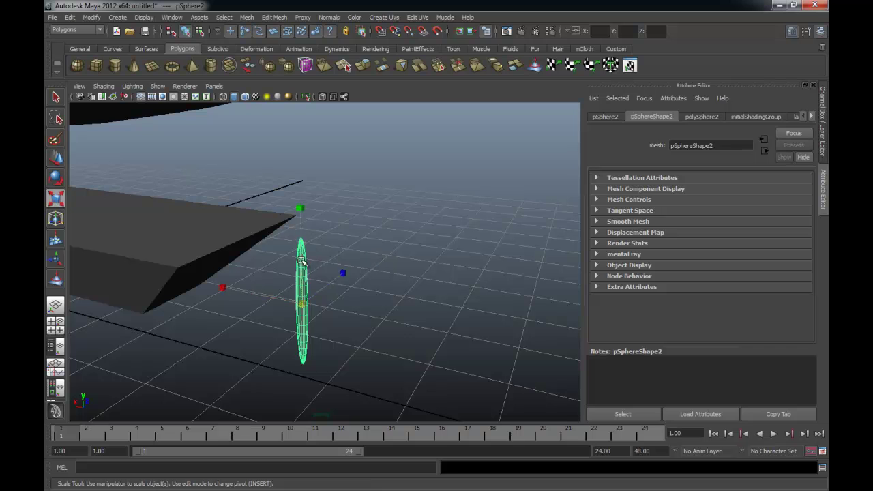
left_click_drag(222, 290, 276, 298)
left_click_drag(276, 298, 238, 299, "alt")
middle_click_drag(262, 293, 361, 295, "alt")
right_click_drag(321, 292, 398, 306, "alt")
middle_click_drag(398, 305, 384, 304, "alt")
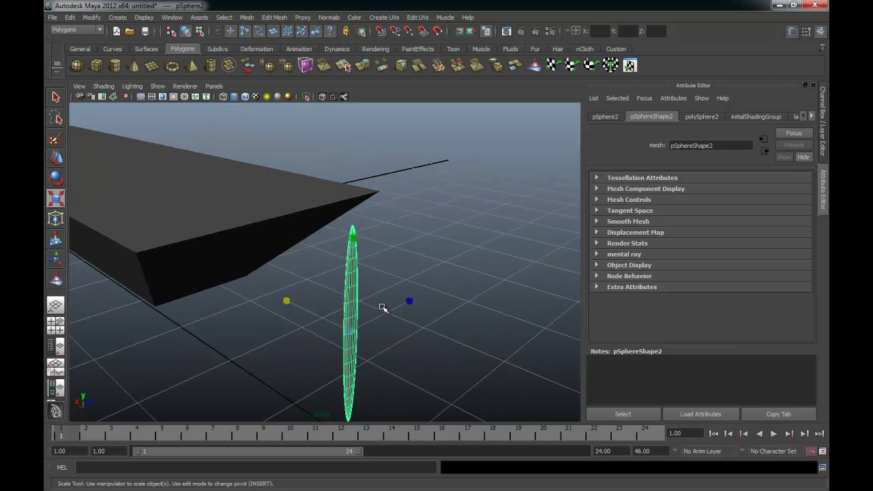
Step: Snap the blade's pivot point to its upper tip
key("w")
middle_click_drag(355, 227, 353, 221)
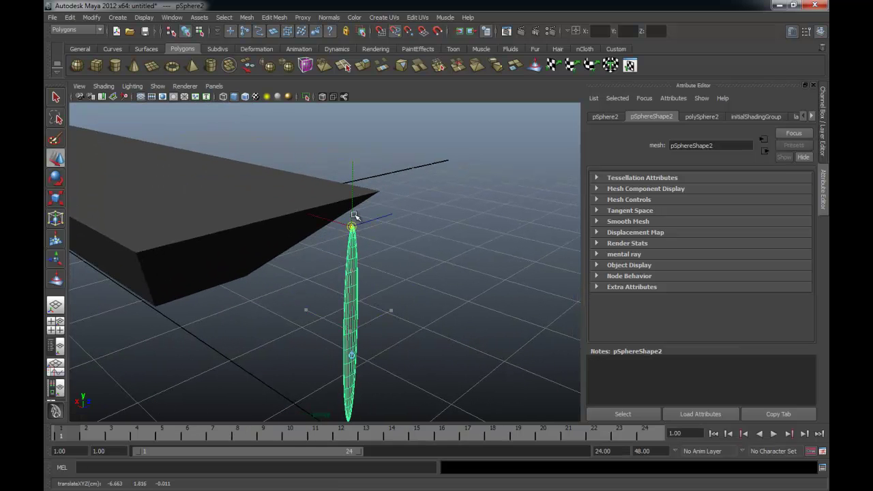
key("Insert")
left_click_drag(352, 250, 288, 254, "alt")
right_click_drag(294, 256, 341, 260, "alt")
middle_click_drag(287, 261, 374, 260, "alt")
right_click_drag(320, 263, 378, 266, "alt")
middle_click_drag(378, 266, 385, 275, "alt")
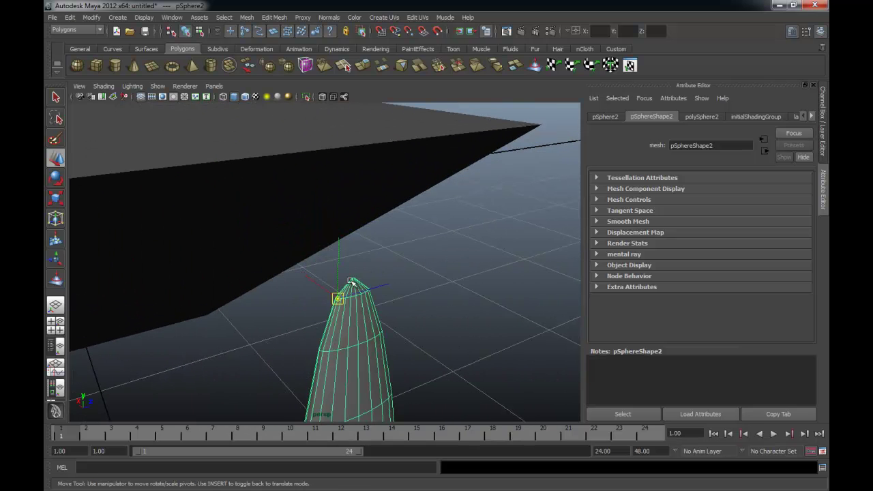
Step: Move the blade farther from the hull along X to about -7.34
left_click_drag(462, 289, 320, 264, "alt")
left_click_drag(301, 226, 318, 253)
right_click_drag(318, 254, 347, 267, "alt")
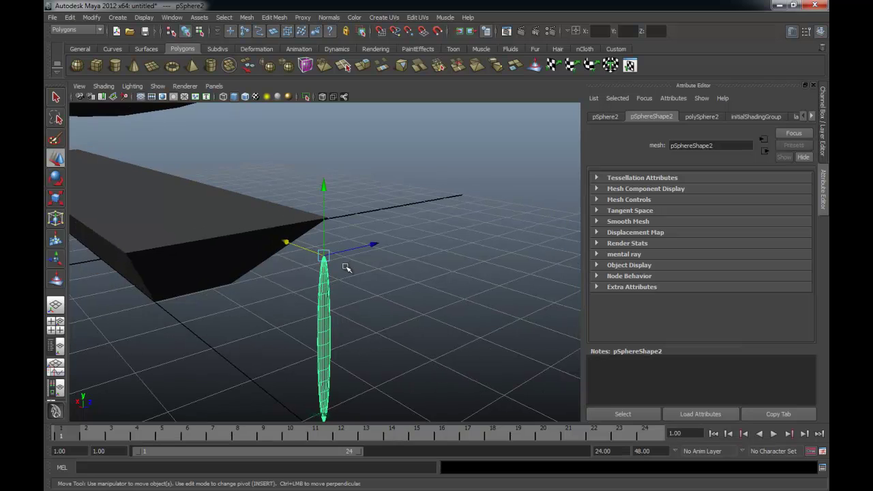
middle_click_drag(348, 269, 339, 257, "alt")
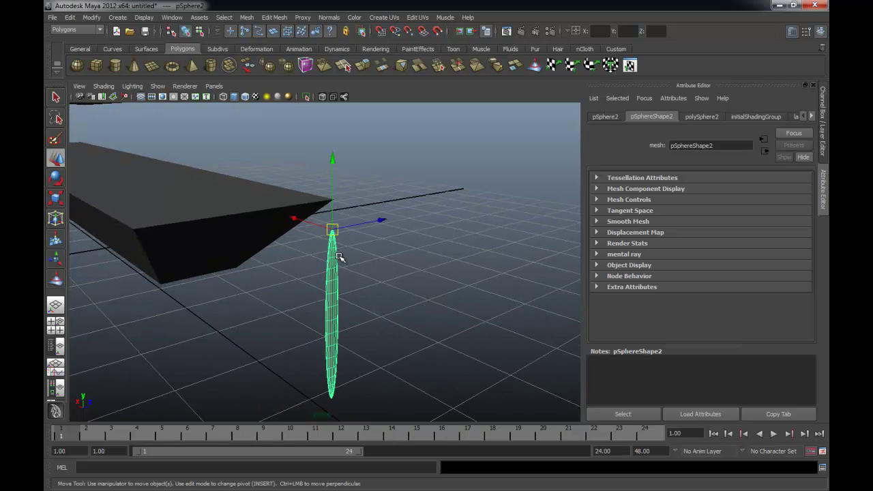
Step: Duplicate the blade and rotate the copy about X by roughly -45 degrees around the shared tip
key("ctrl+d")
key("e")
left_click_drag(278, 170, 242, 298)
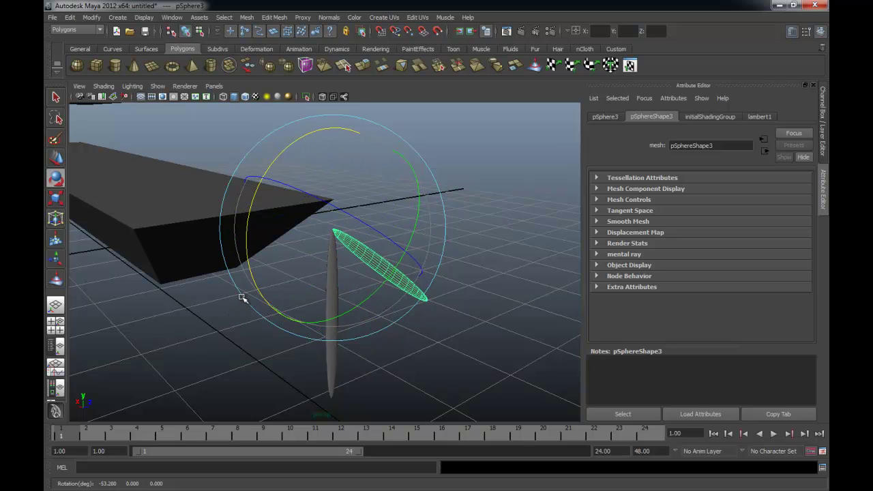
key("ctrl+a")
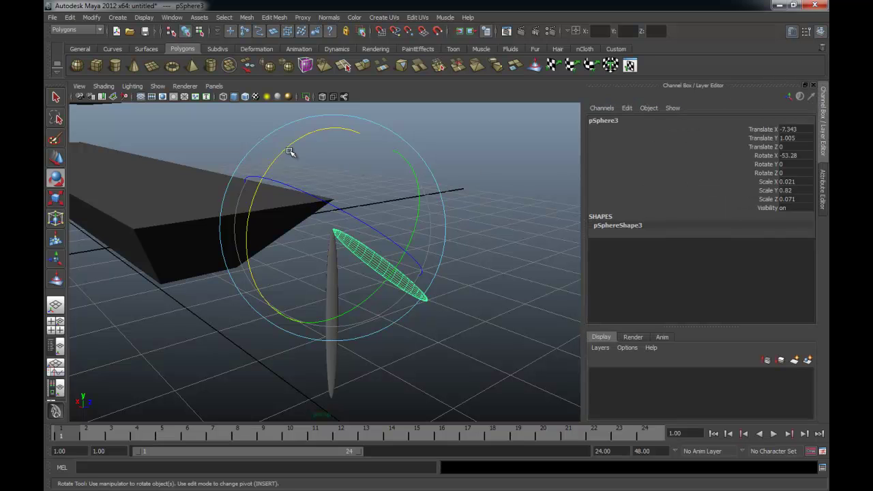
left_click_drag(284, 150, 292, 141)
Step: Repeat Duplicate with Transform six times to complete a ring of eight propeller blades, and clear the selection
key("shift+d")
key("shift+d")
key("shift+d")
key("shift+d")
key("shift+d")
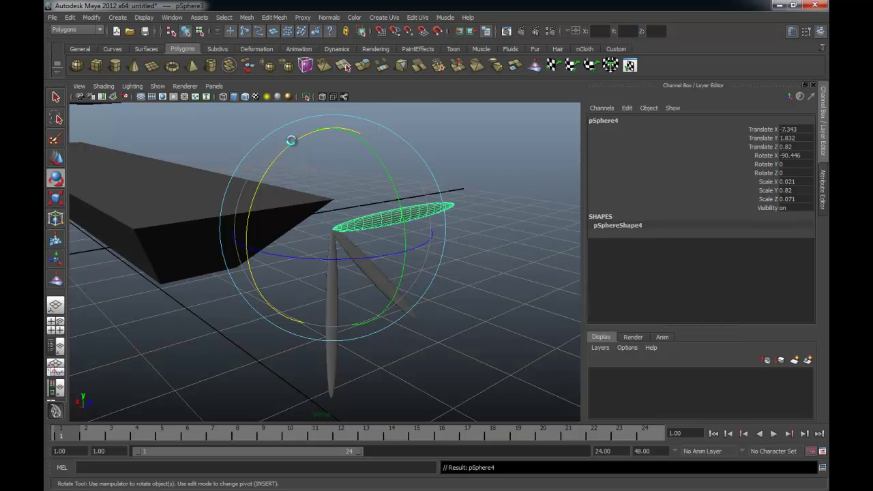
key("shift+d")
left_click_drag(289, 141, 450, 270, "alt")
key("q")
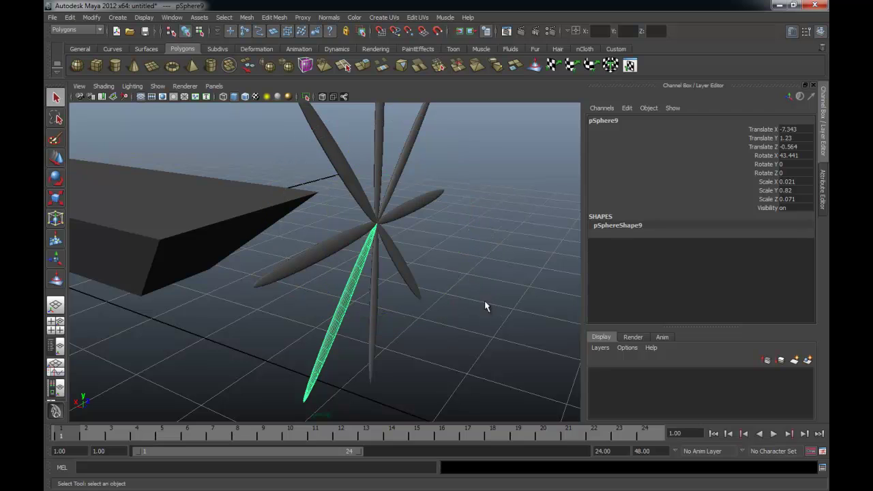
left_click(489, 307)
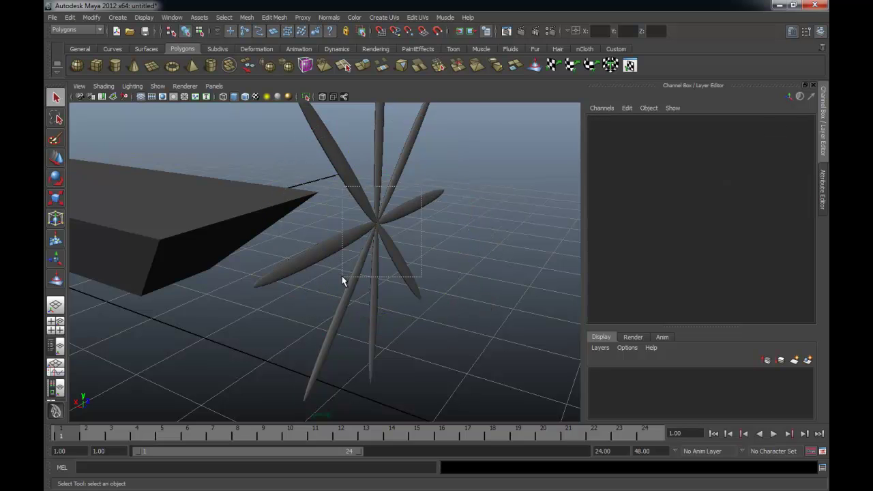
Step: Select all eight blades and rotate them together about their lengthwise axes to give the propeller blades pitch
left_click_drag(343, 280, 343, 277)
key("e")
left_click_drag(384, 173, 444, 209)
left_click(522, 248)
left_click_drag(391, 214, 386, 203)
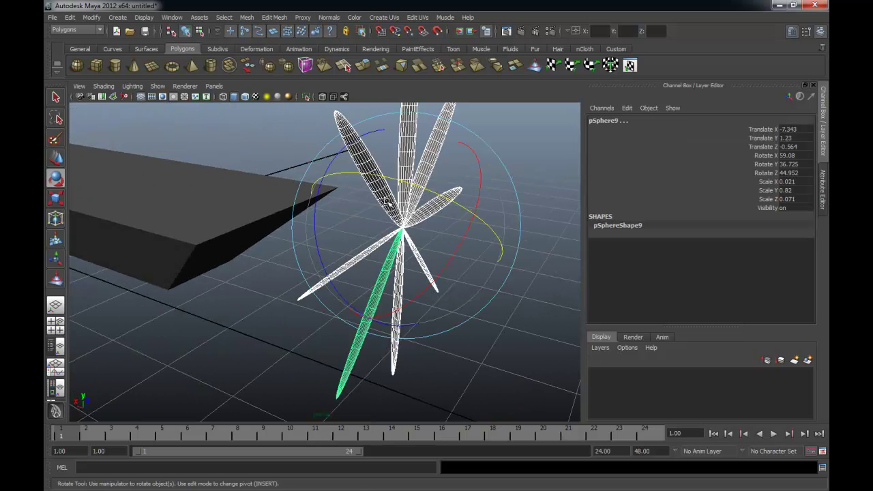
Step: Move the eight blades together along X closer to the end of the hull, and deselect them
key("w")
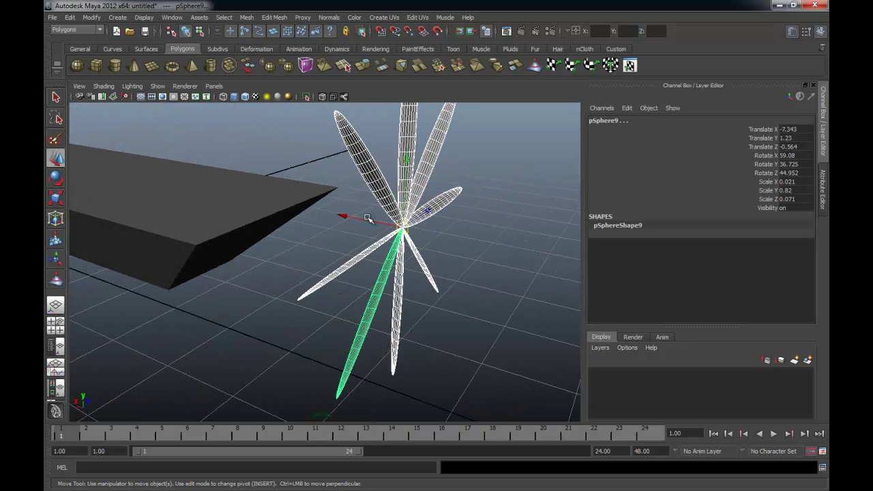
left_click_drag(369, 222, 295, 203)
middle_click_drag(365, 208, 387, 220, "alt")
left_click_drag(386, 221, 341, 213, "alt")
middle_click_drag(379, 213, 369, 223, "alt")
left_click_drag(368, 223, 399, 238, "alt")
left_click(156, 120)
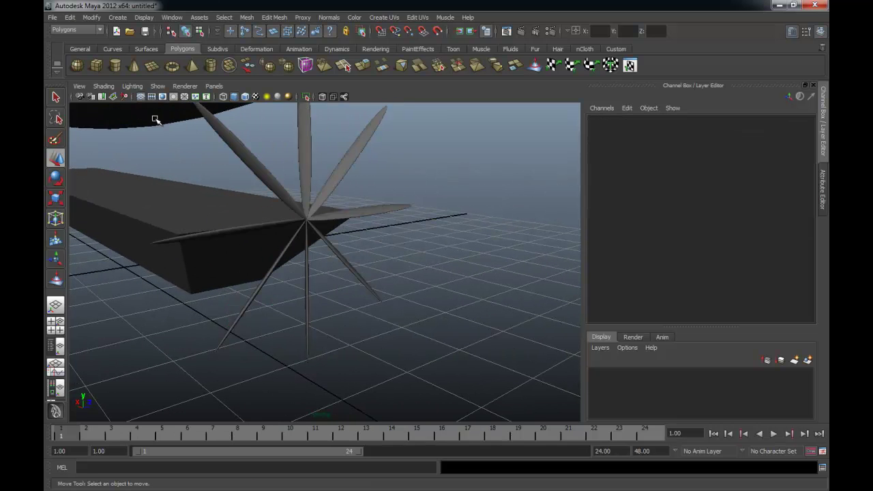
Step: Create a polygon cylinder and move it out past the propeller end of the hull, to about X -6.98, Y 0.89
left_click(118, 67)
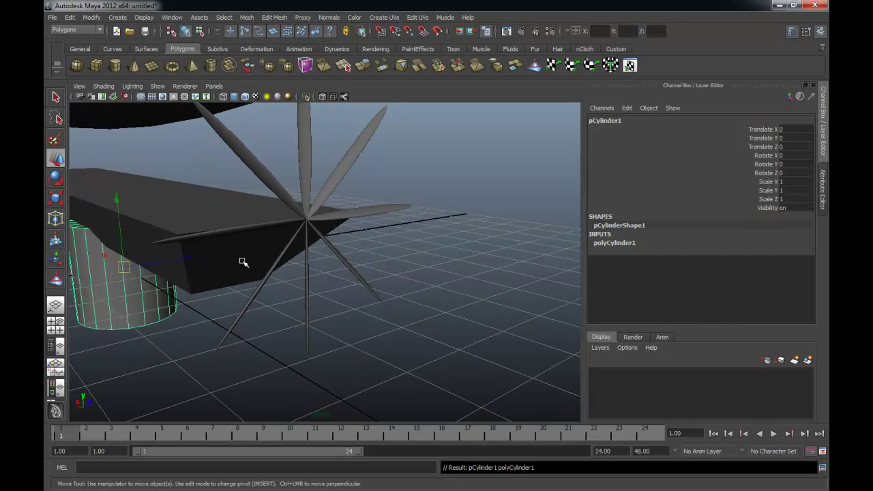
left_click_drag(172, 250, 179, 250, "alt")
left_click_drag(114, 206, 109, 155)
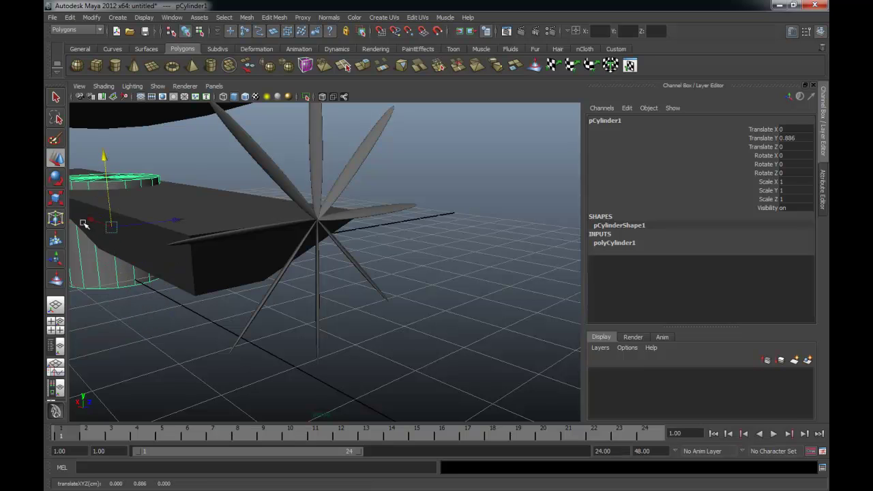
left_click_drag(96, 220, 286, 293)
Step: Lay the cylinder along the hull's length by setting its Rotate Z to 90
key("e")
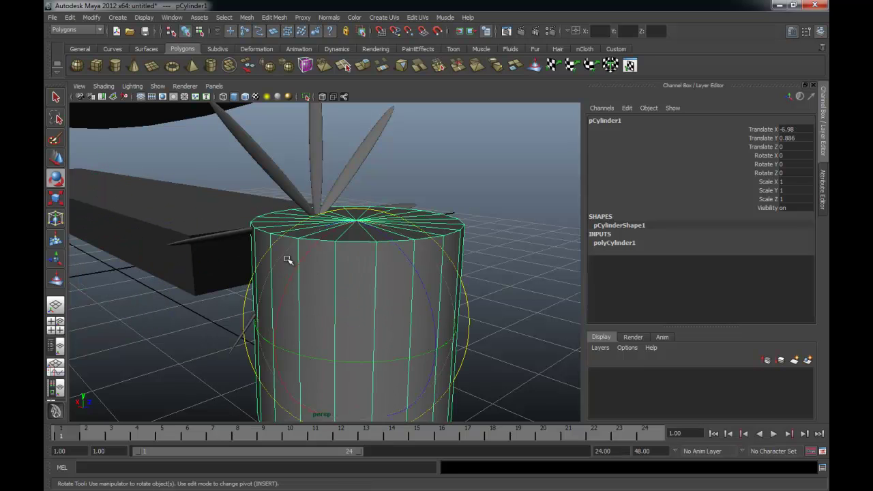
left_click_drag(392, 243, 478, 381)
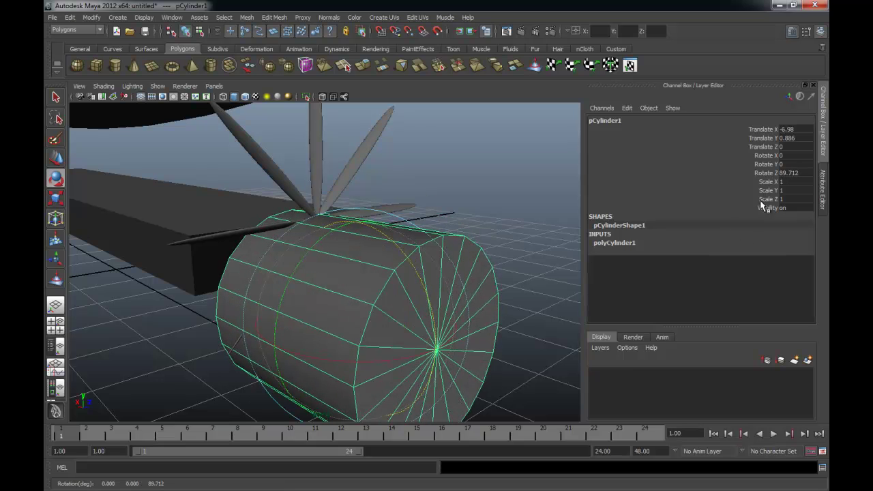
type("90")
key("Return")
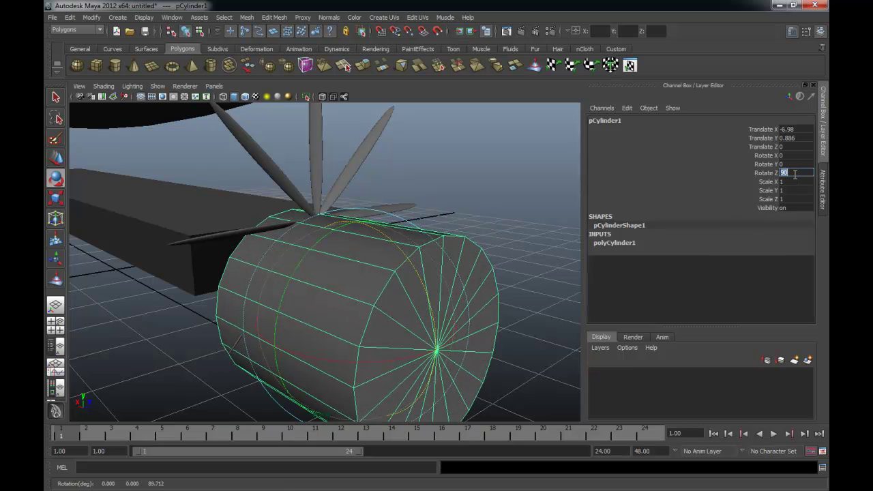
Step: Scale the cylinder uniformly to about 0.246 and move it to the blades' meeting point, about X -6.26, Y 1.83
left_click_drag(519, 174, 415, 211, "alt")
key("w")
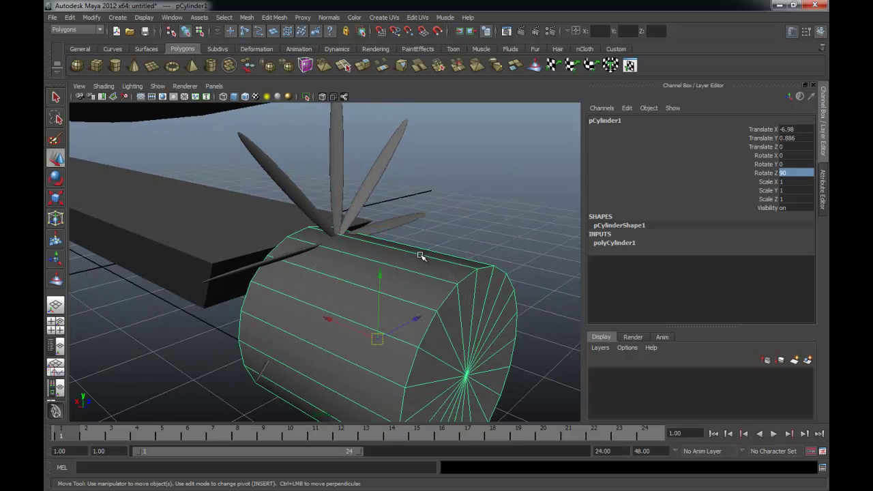
key("r")
left_click_drag(379, 341, 291, 304)
key("w")
left_click_drag(382, 275, 381, 182)
right_click_drag(321, 206, 459, 229, "alt")
middle_click_drag(374, 175, 378, 175)
right_click_drag(430, 188, 350, 200, "alt")
left_click_drag(377, 237, 325, 218)
Step: Lengthen the hub cylinder to about 0.658 in Scale Y, shift it along X to about -5.97 into the hull, and deselect it
key("r")
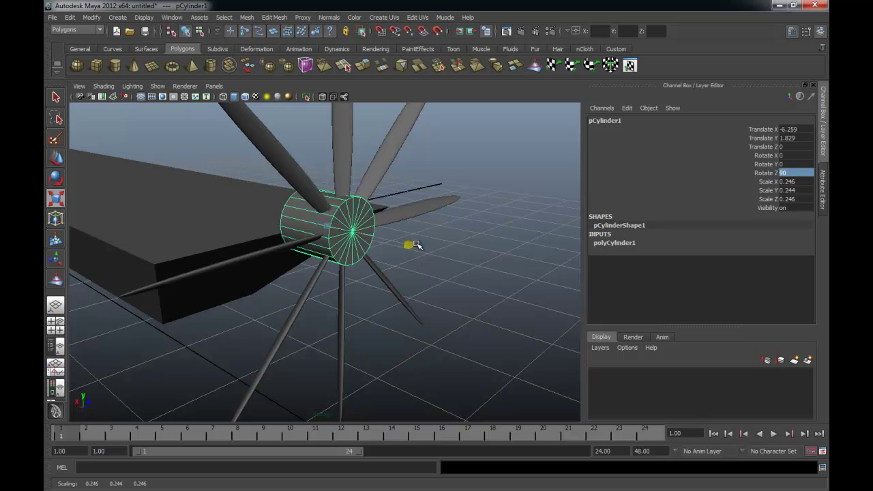
left_click_drag(406, 244, 604, 296)
key("w")
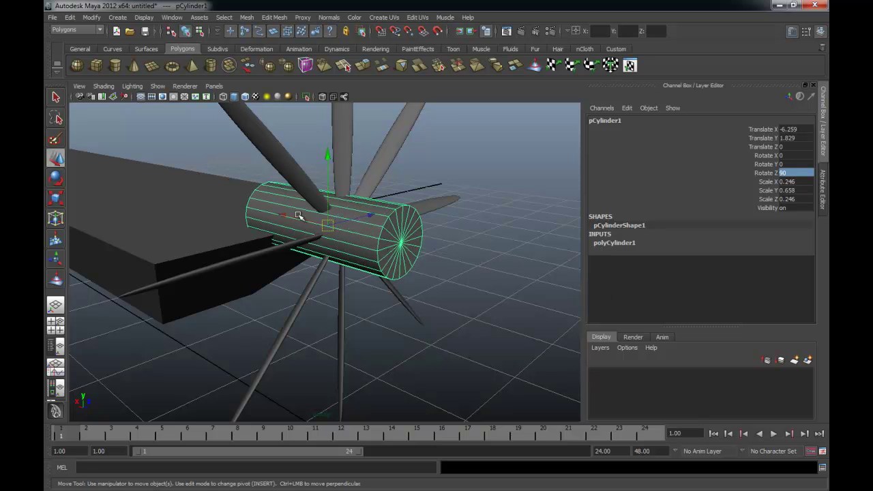
left_click(269, 211)
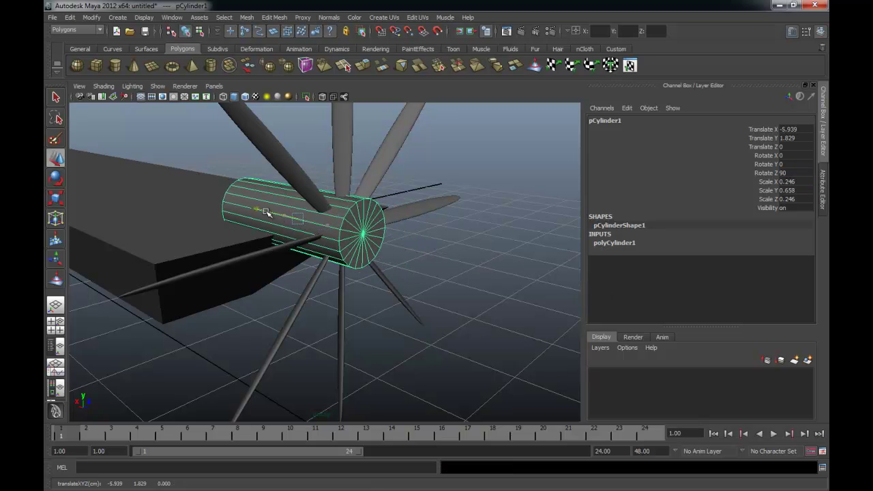
left_click(386, 252)
Step: Combine the hub cylinder and all eight blades into one mesh and center its pivot
left_click_drag(386, 252, 406, 245, "alt")
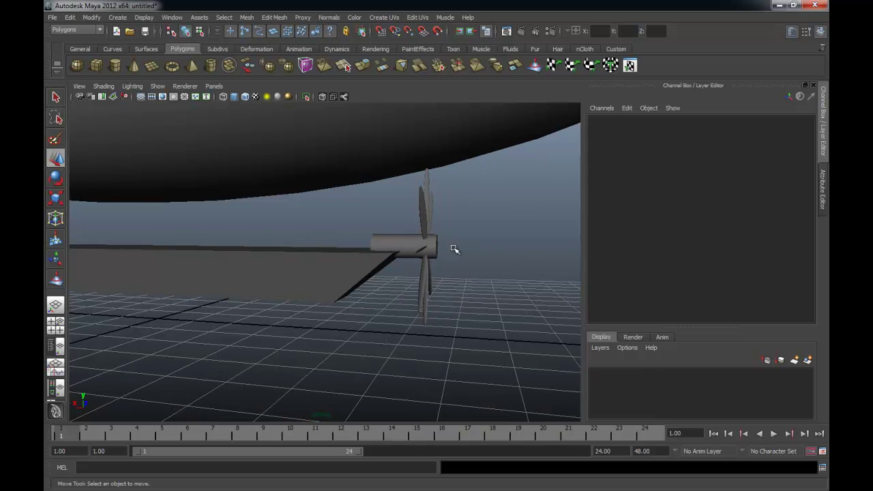
left_click_drag(411, 307, 412, 306)
left_click_drag(435, 250, 399, 264, "alt")
right_click_drag(399, 264, 440, 264, "alt")
left_click_drag(440, 265, 434, 262, "alt")
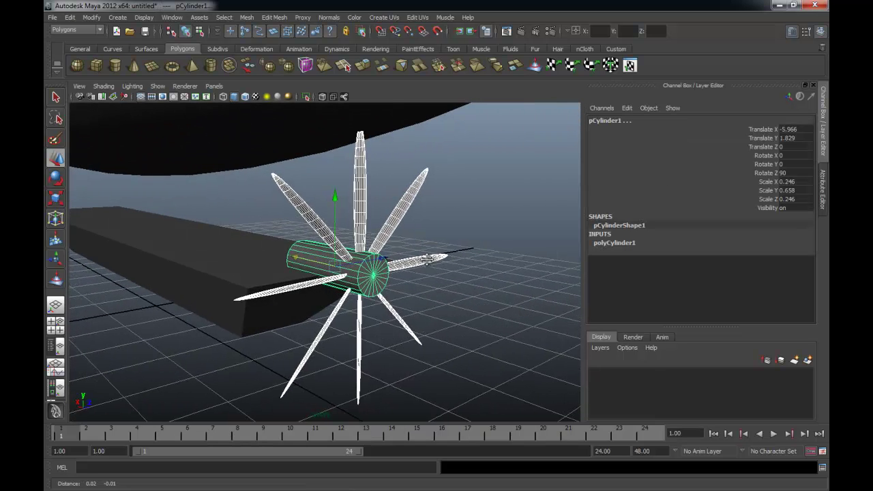
middle_click_drag(435, 261, 411, 245, "alt")
left_click(251, 18)
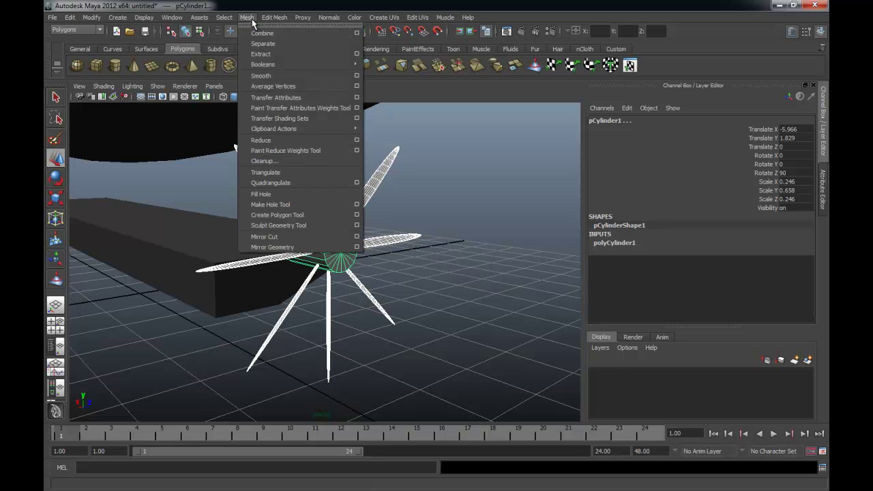
left_click(256, 34)
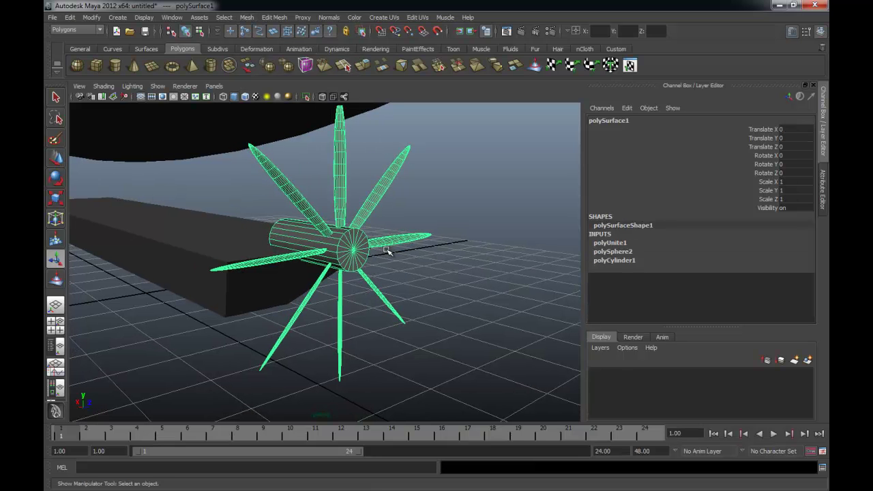
left_click(91, 17)
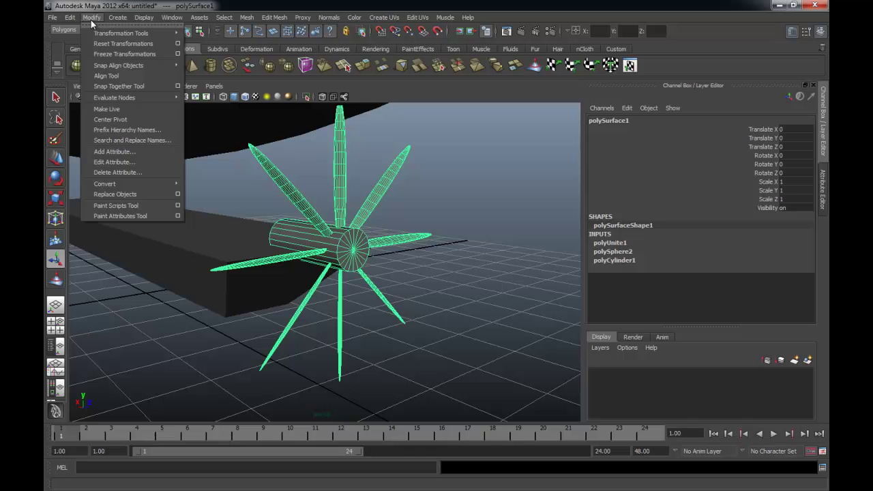
left_click(119, 121)
Step: Try spinning the combined propeller about X around its centered pivot, and undo the rotation
left_click_drag(303, 206, 323, 210, "alt")
key("w")
left_click_drag(380, 269, 413, 266, "alt")
key("e")
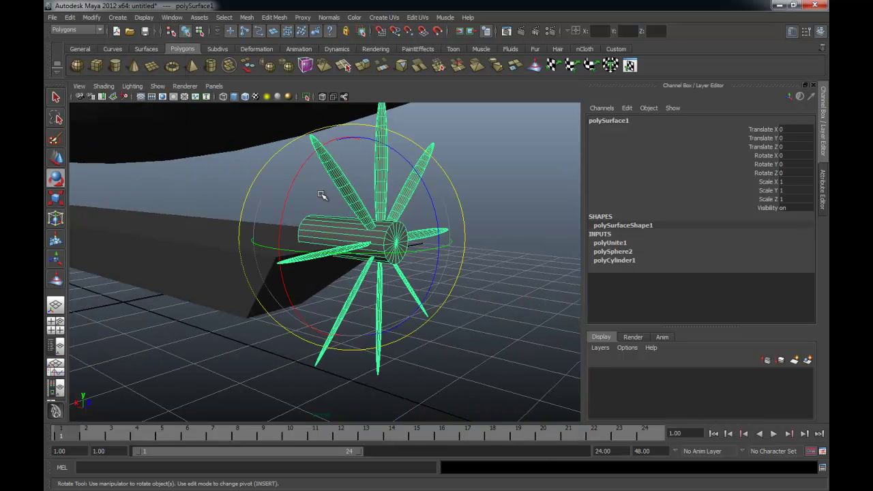
left_click_drag(316, 193, 300, 180, "alt")
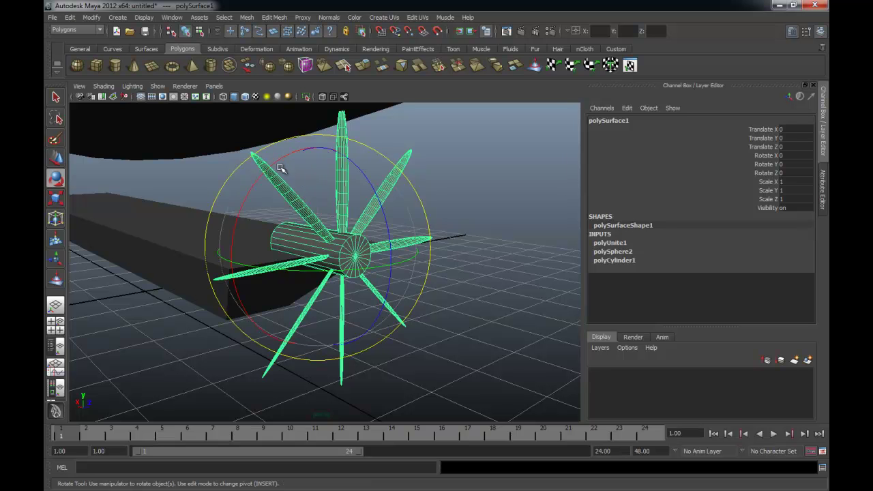
left_click_drag(279, 160, 341, 203)
key("ctrl+z")
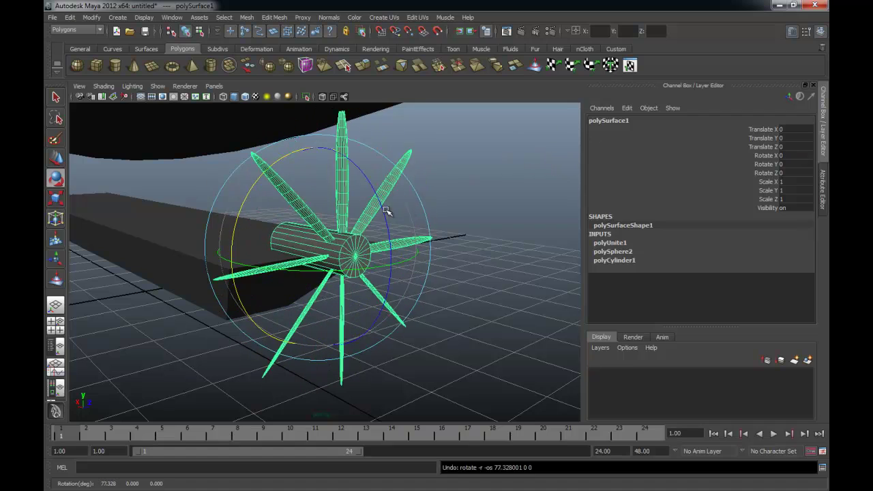
Step: Move the propeller's pivot onto the center vertex of the hub's outer end face using point snapping
left_click_drag(410, 210, 348, 212, "alt")
middle_click_drag(348, 212, 347, 206, "alt")
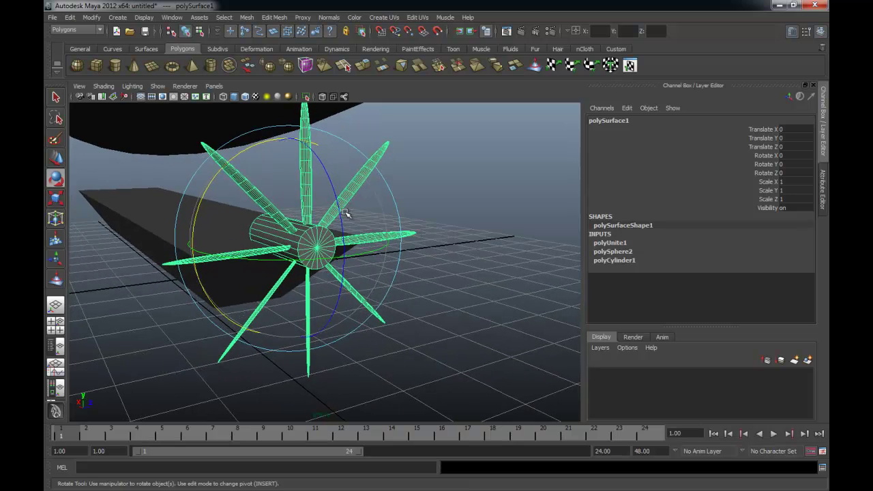
right_click_drag(347, 206, 433, 236, "alt")
key("w")
left_click_drag(351, 241, 358, 238, "alt")
key("Insert")
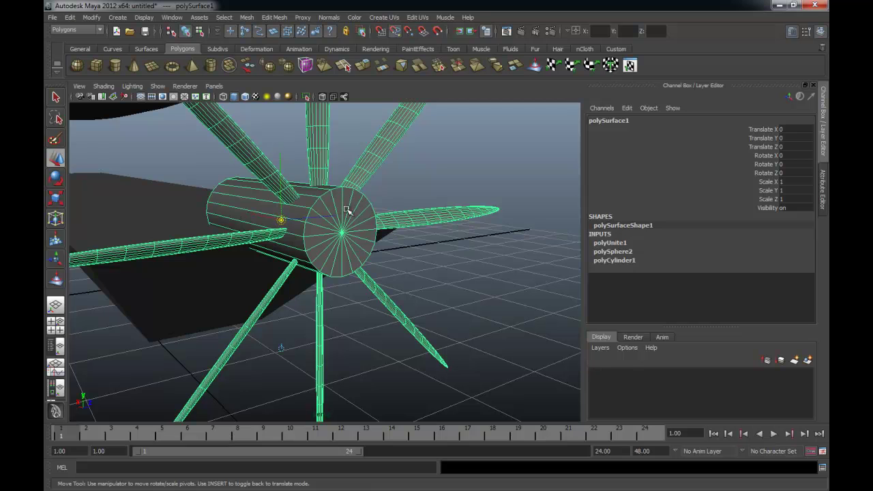
left_click_drag(282, 221, 346, 225)
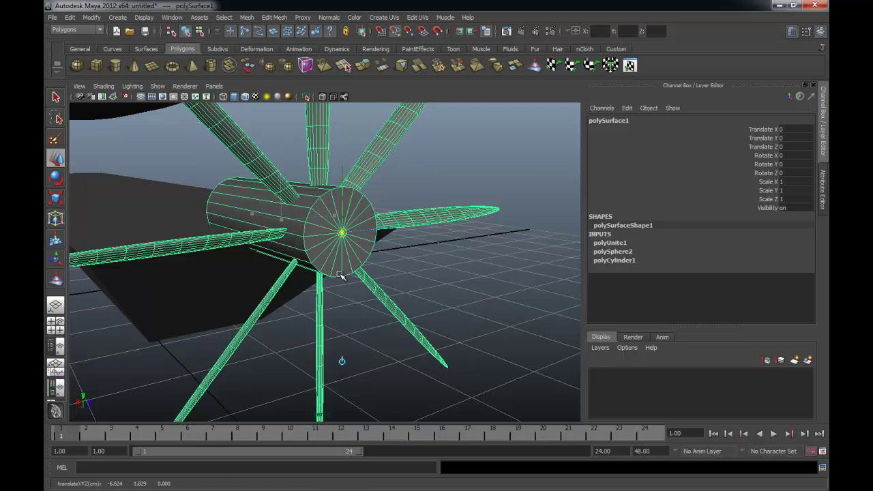
key("Insert")
Step: Test the relocated pivot by rotating the propeller about X, and undo that rotation
right_click_drag(410, 271, 347, 267, "alt")
key("e")
left_click_drag(280, 167, 311, 215)
key("ctrl+z")
right_click_drag(385, 330, 281, 329, "alt")
left_click_drag(281, 328, 301, 322, "alt")
middle_click_drag(302, 320, 280, 350, "alt")
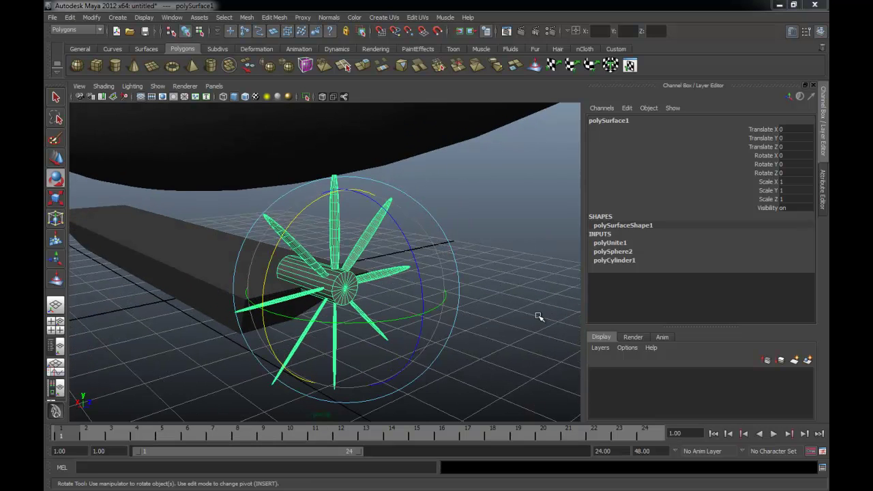
Step: Reselect the propeller and set a keyframe on all its channels at frame 1
left_click(524, 271)
left_click_drag(321, 282, 350, 293, "alt")
left_click(353, 294)
key("s")
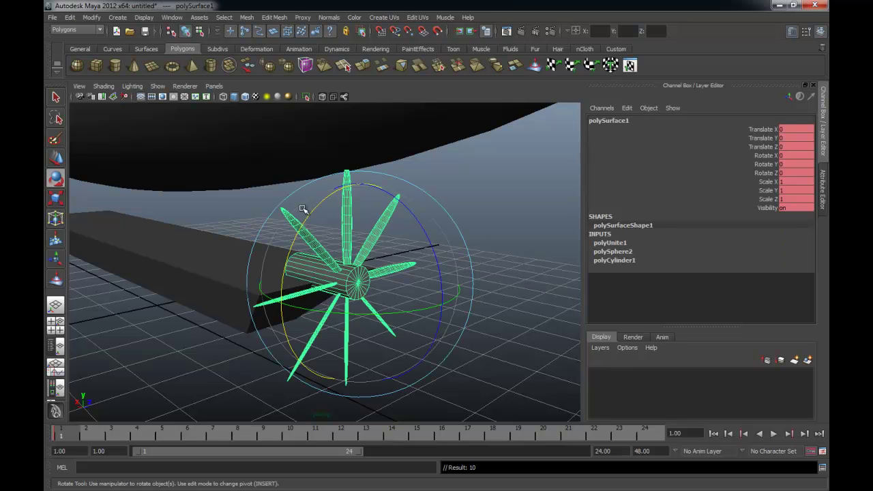
Step: Open the Graph Editor for the propeller and move its window clear of the model
left_click(171, 17)
mouse_move(184, 56)
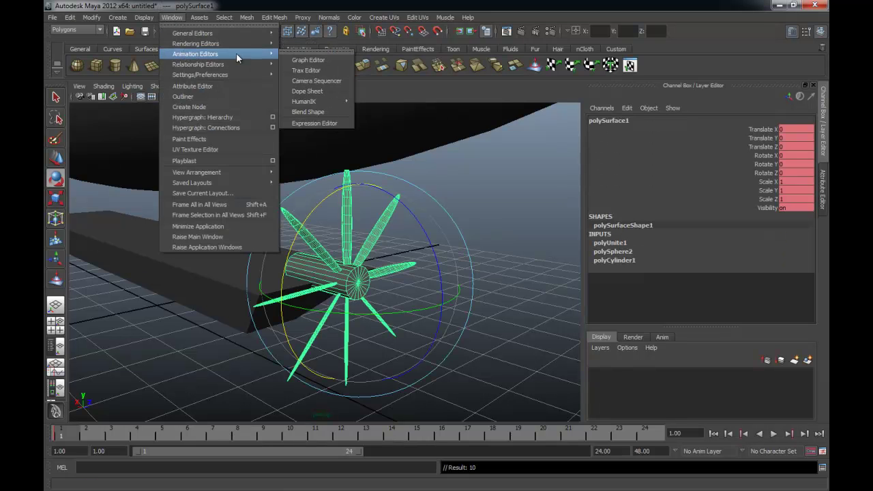
left_click(313, 61)
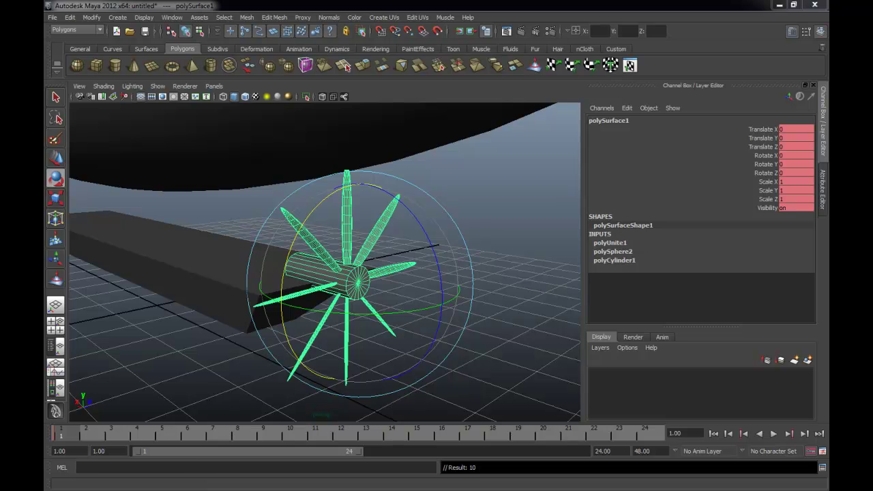
left_click_drag(336, 86, 715, 17)
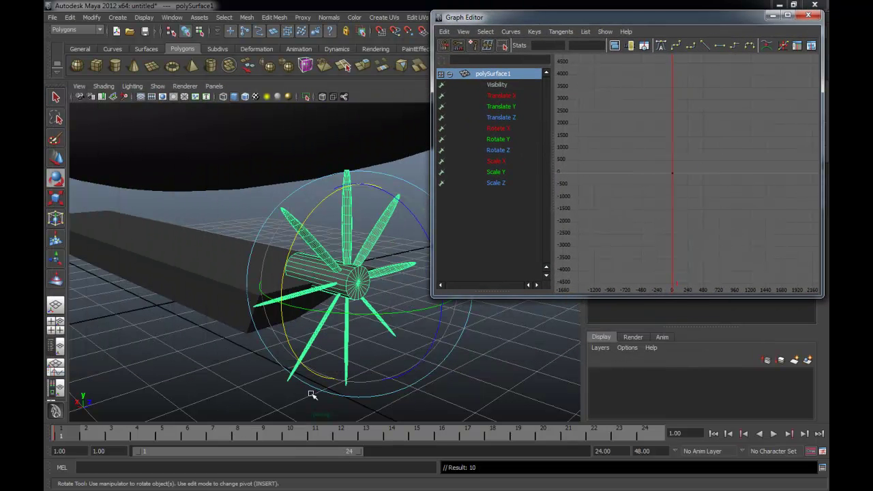
Step: Go to frame 20, close the Graph Editor, and set the propeller's Rotate X to 200
left_click_drag(391, 438, 546, 434)
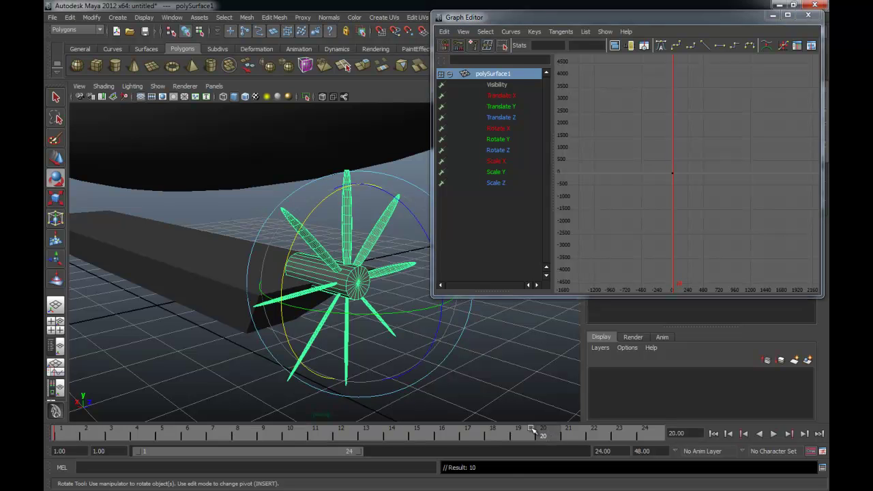
left_click_drag(313, 208, 799, 119)
left_click(808, 15)
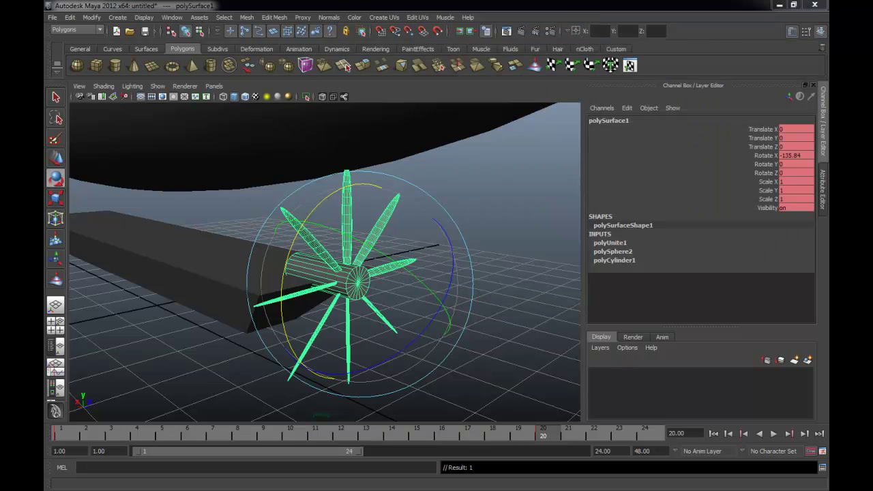
double_click(793, 156)
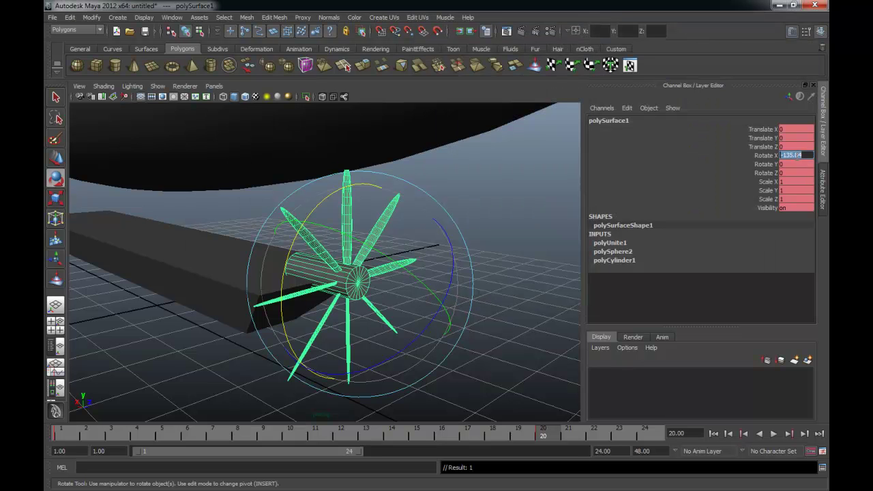
type("200")
key("Return")
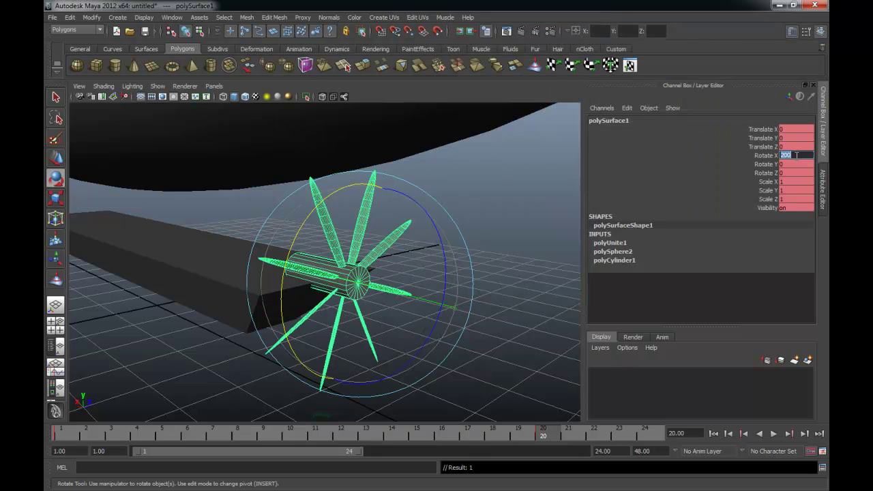
Step: Key the propeller's Rotate X channel at frame 20, and reselect the propeller
left_click(767, 157)
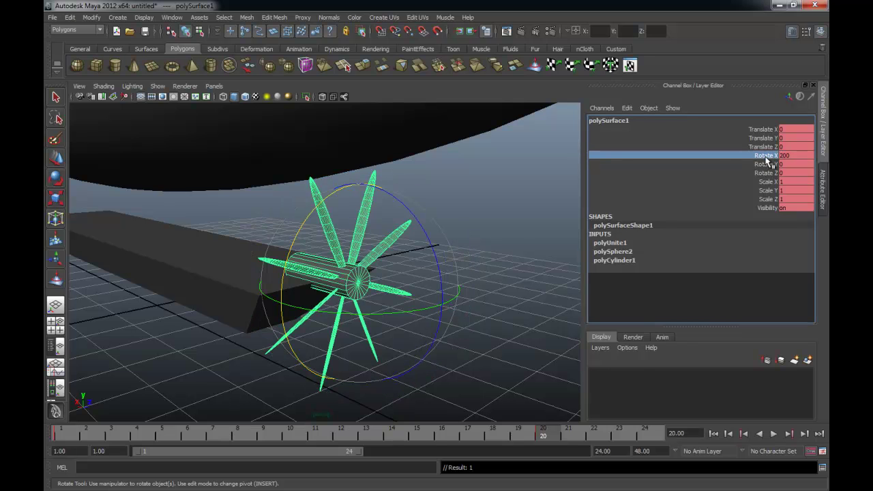
right_click(763, 157)
left_click(756, 175)
left_click(496, 197)
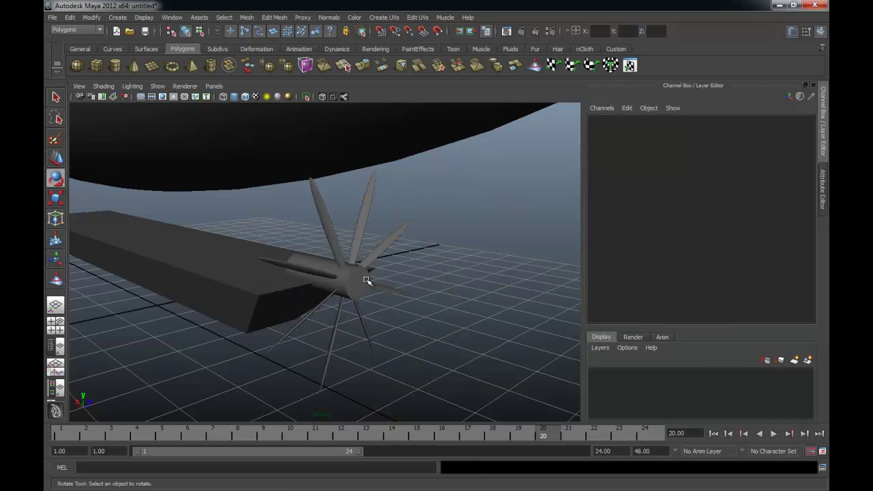
left_click(368, 281)
Step: Set the playback end frame to 1000 and play the animation from the first frame
left_click(614, 455)
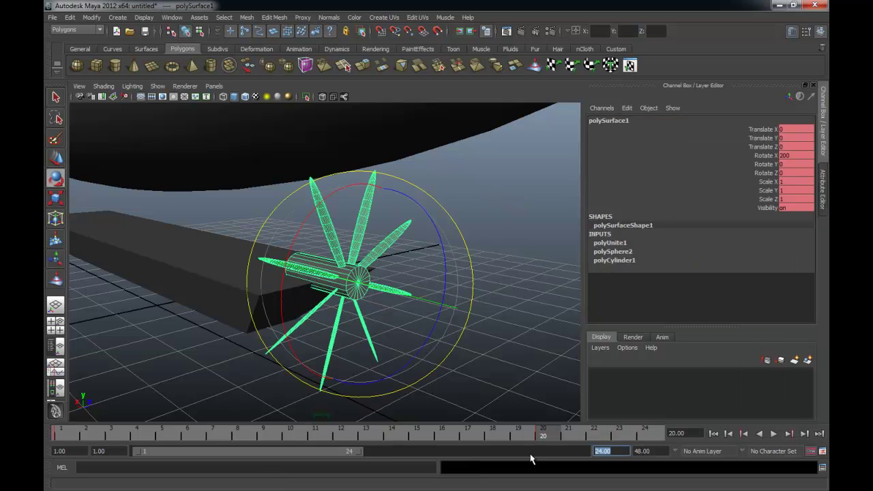
type("1000")
key("Return")
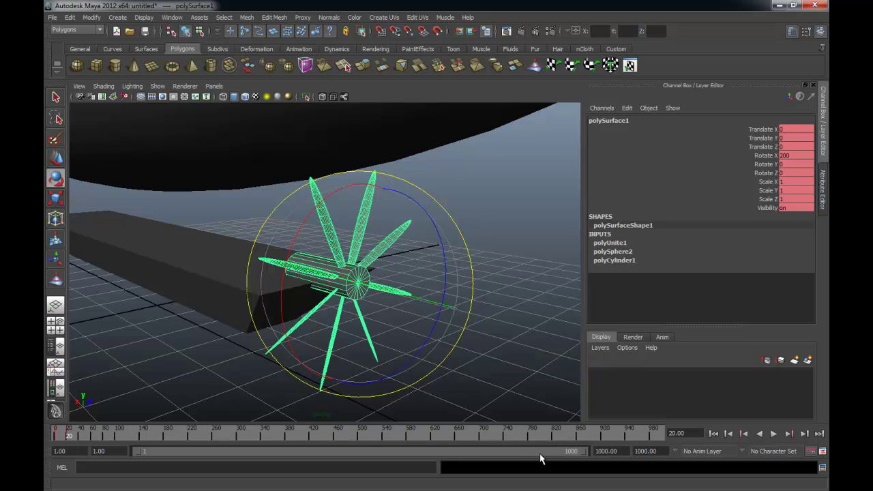
left_click(717, 434)
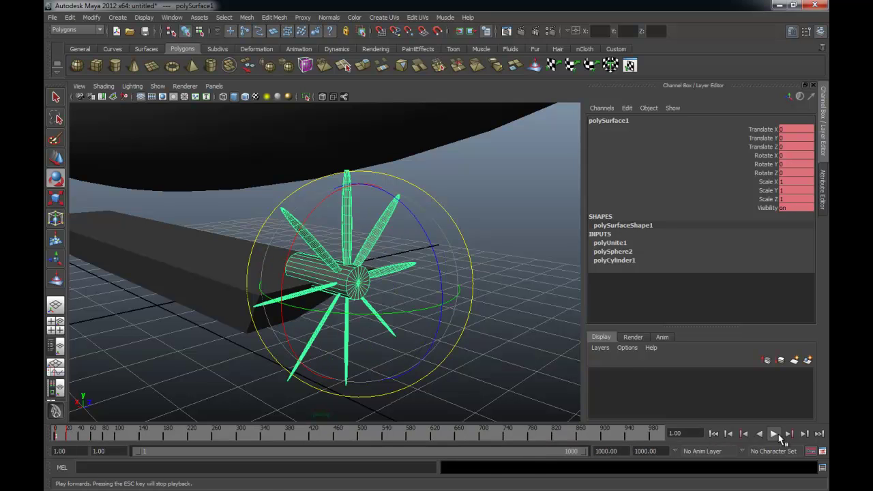
left_click(777, 435)
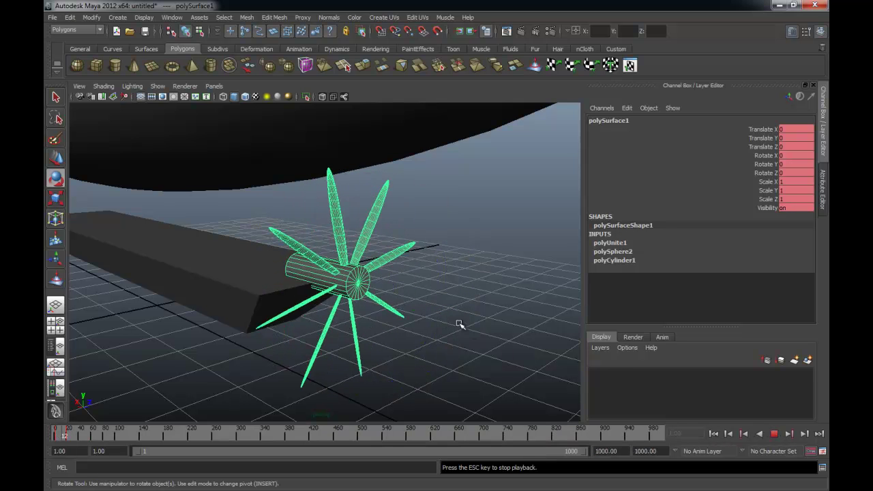
Step: Stop playback, open the Graph Editor for the propeller, and turn on the display of curve infinity
left_click(772, 436)
left_click(497, 385)
left_click(341, 283)
mouse_move(506, 64)
left_mouse_down()
mouse_move(590, 62)
mouse_move(491, 54)
left_mouse_up()
left_click(444, 68)
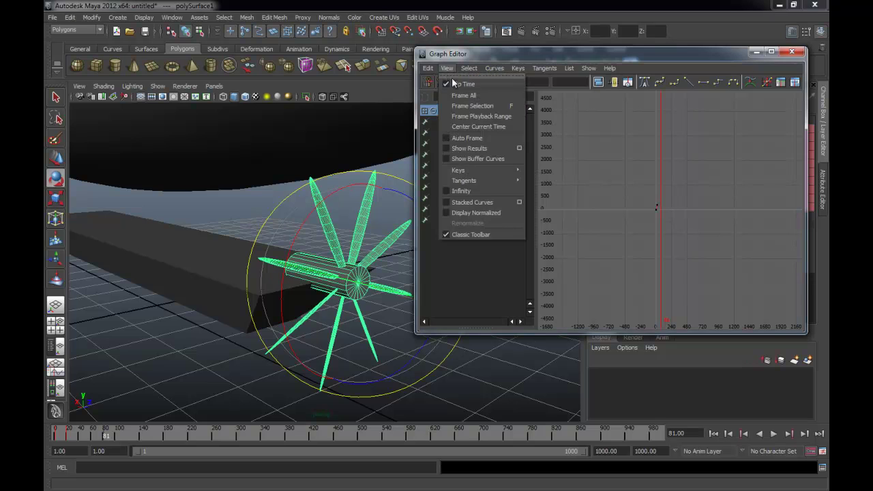
left_click(466, 189)
Step: Set the post infinity of the propeller's animation curves to Linear, with their keys selected in the graph
left_click(494, 69)
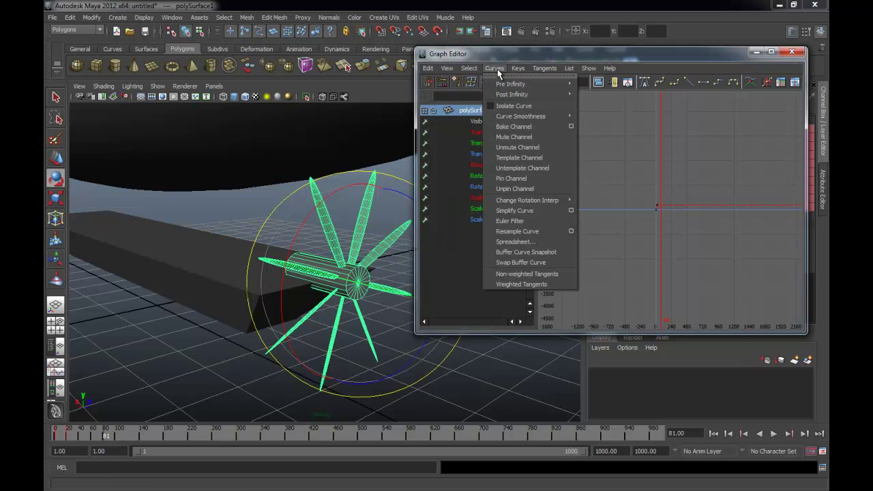
mouse_move(509, 99)
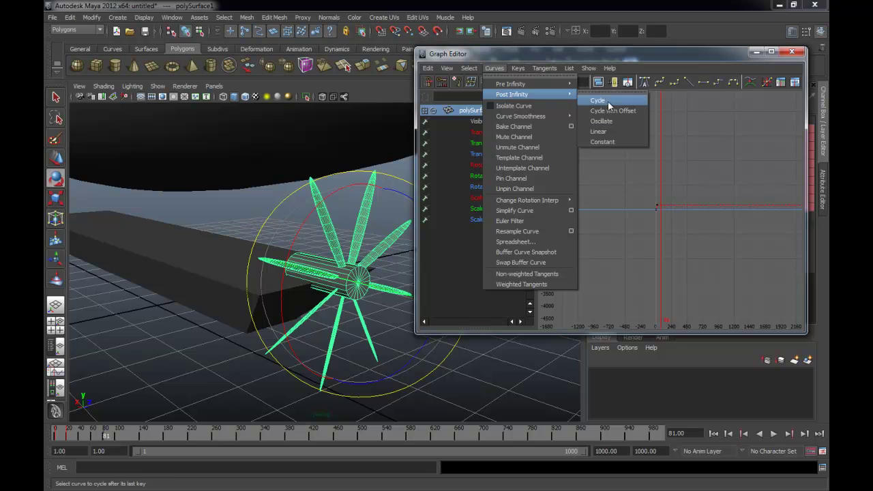
left_click(638, 131)
scroll(655, 230, "up", 3)
left_click_drag(654, 220, 654, 221)
left_click_drag(581, 161, 713, 267)
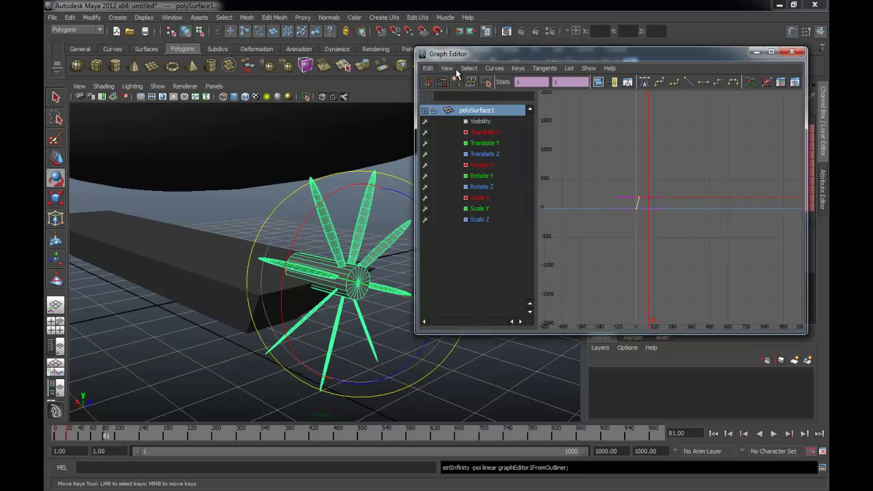
left_click(504, 71)
mouse_move(510, 95)
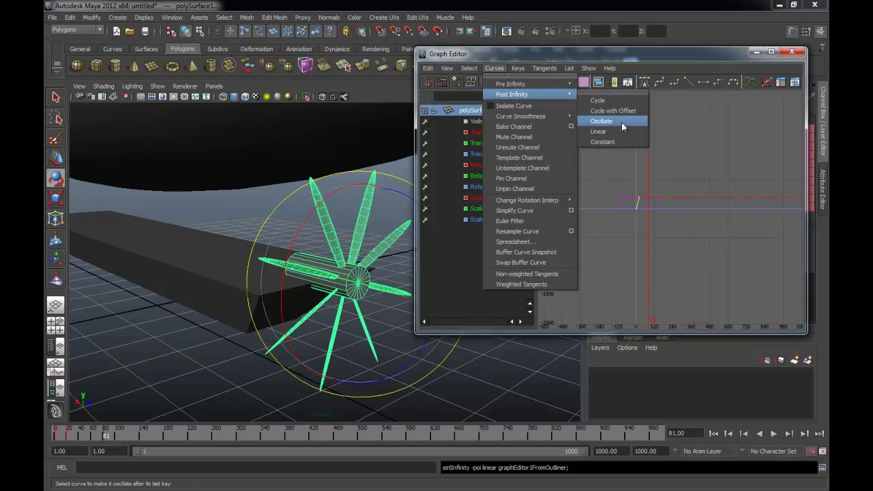
left_click(612, 133)
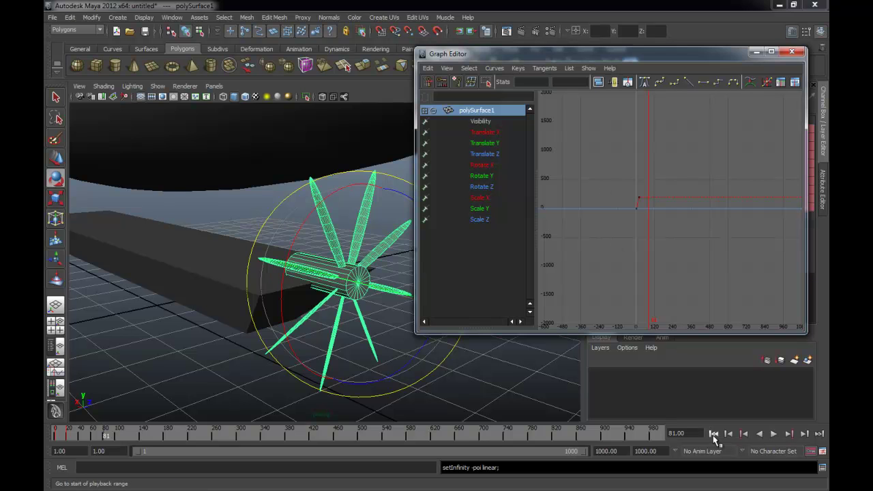
Step: Play the animation from the first frame to check the propeller's rotation, and stop it
left_click(713, 434)
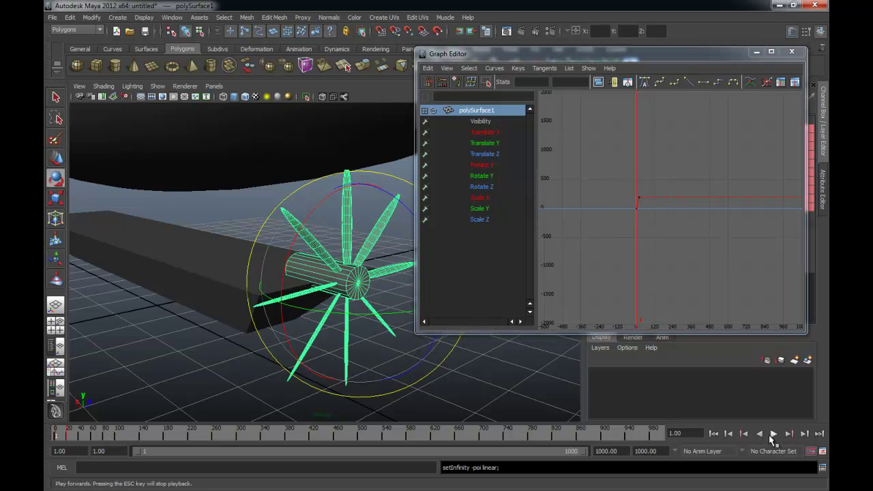
left_click(773, 435)
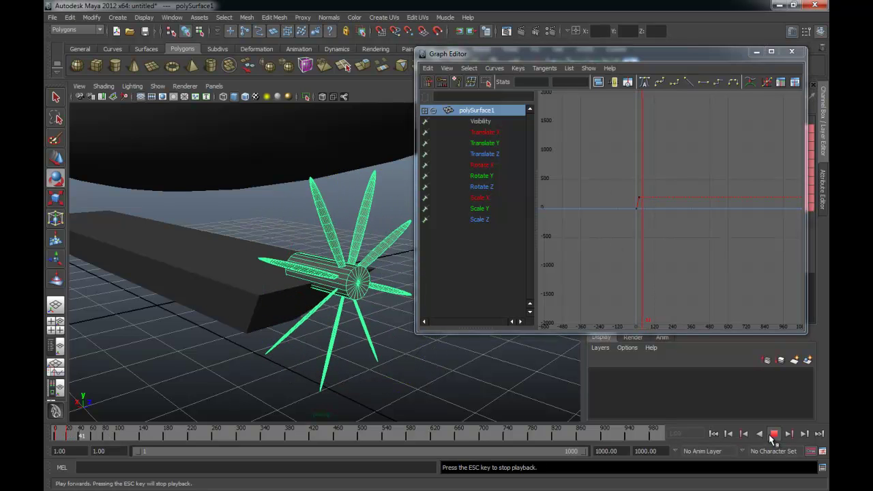
left_click(773, 433)
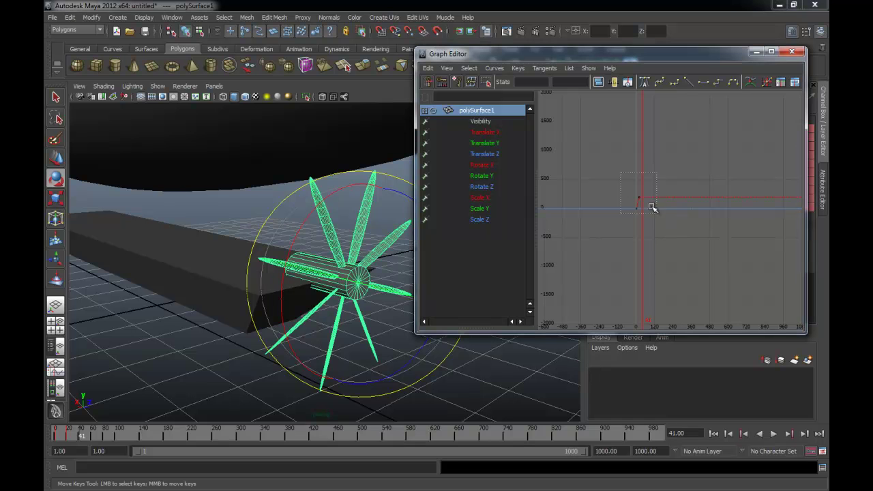
Step: Select the propeller's keys in the graph and apply linear tangents to them
left_click_drag(626, 175, 684, 246)
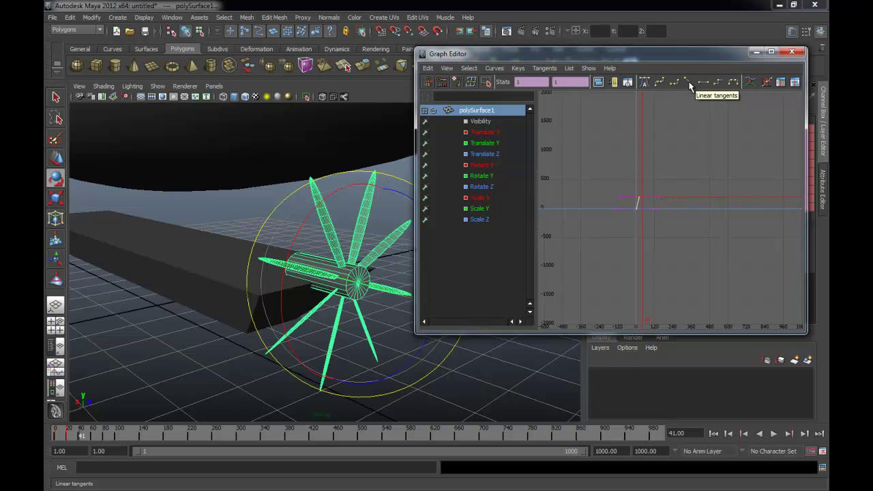
left_click(688, 83)
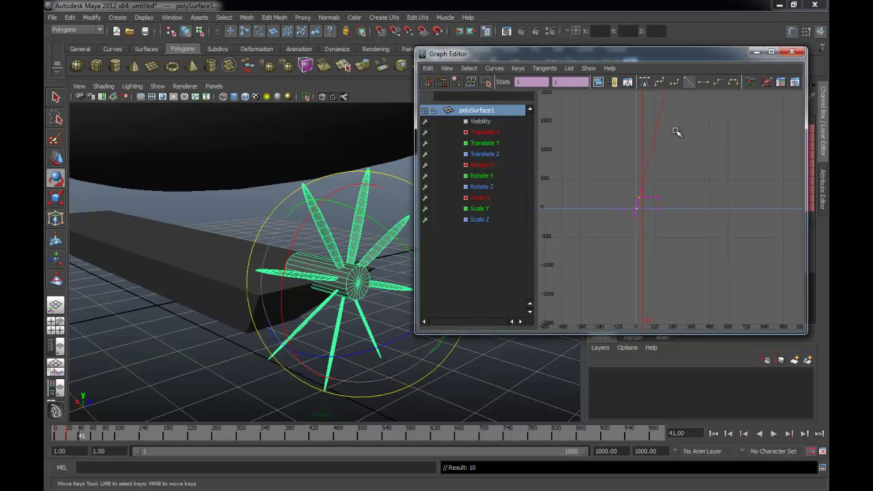
middle_click_drag(681, 158, 685, 168, "alt")
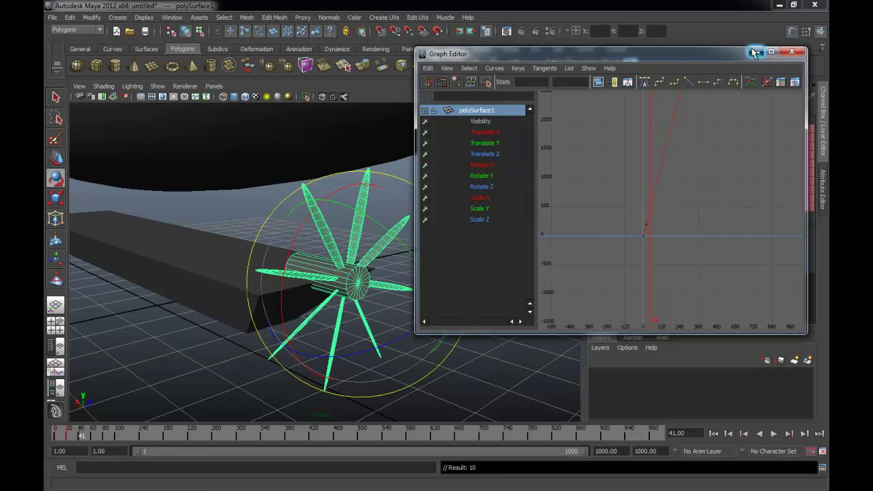
Step: Minimize the Graph Editor and preview the propeller's spin from the first frame, stopping playback after checking it
left_click(756, 52)
left_click(713, 434)
left_click(773, 434)
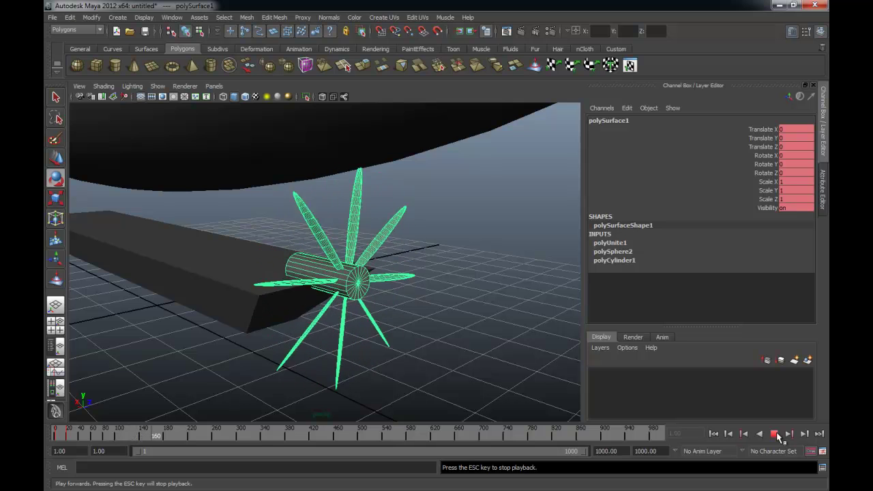
left_click(774, 434)
Step: Go to the key at frame 20, set the propeller's Rotate X to 100, and key that channel
left_click(742, 436)
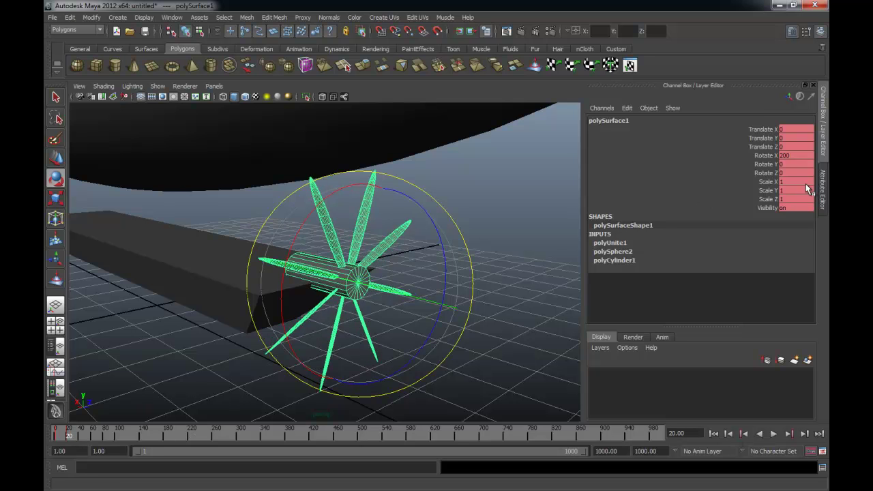
left_click(792, 156)
type("100")
key("Return")
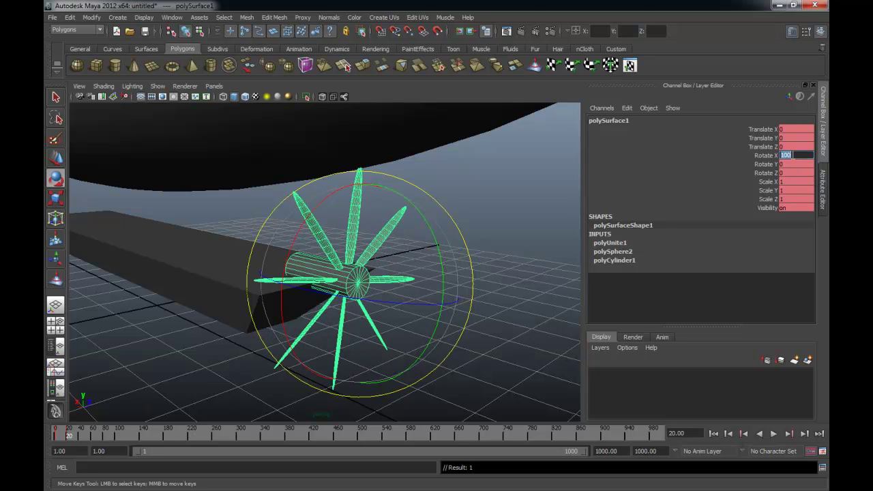
right_click(763, 155)
left_click(762, 171)
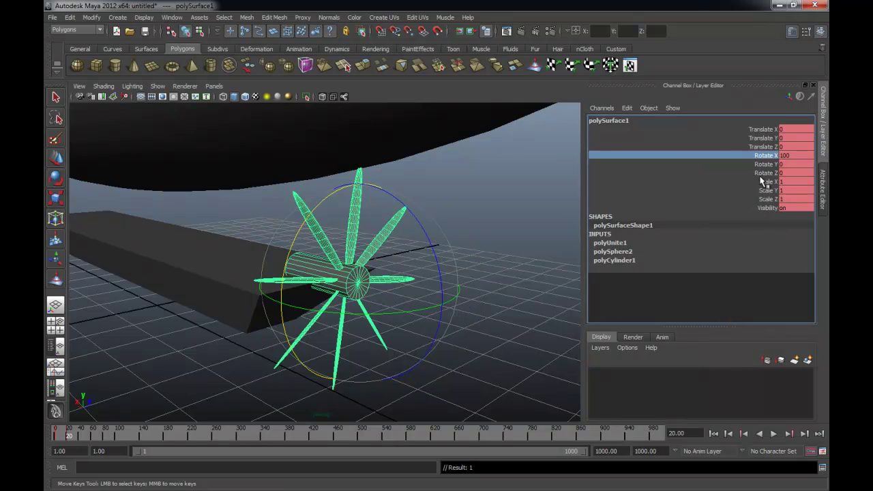
Step: Deselect the propeller, play the slower spin from the start, stop it, and return to frame 1
left_click(513, 292)
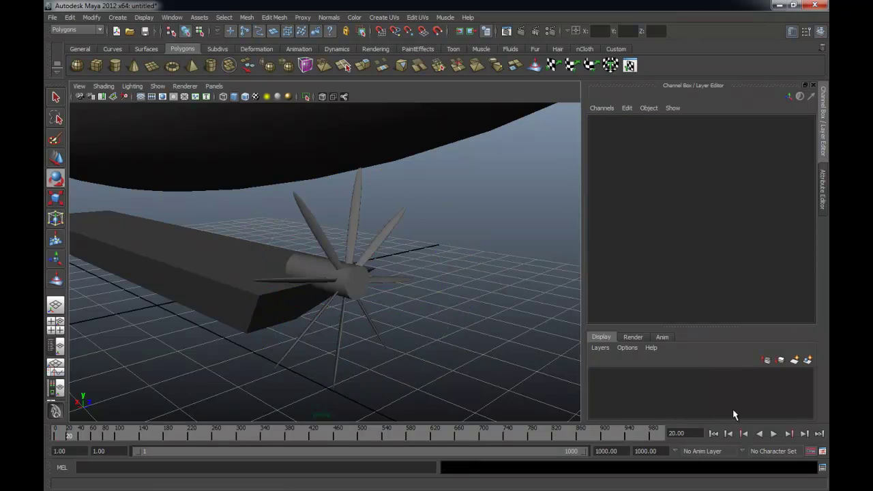
left_click(715, 435)
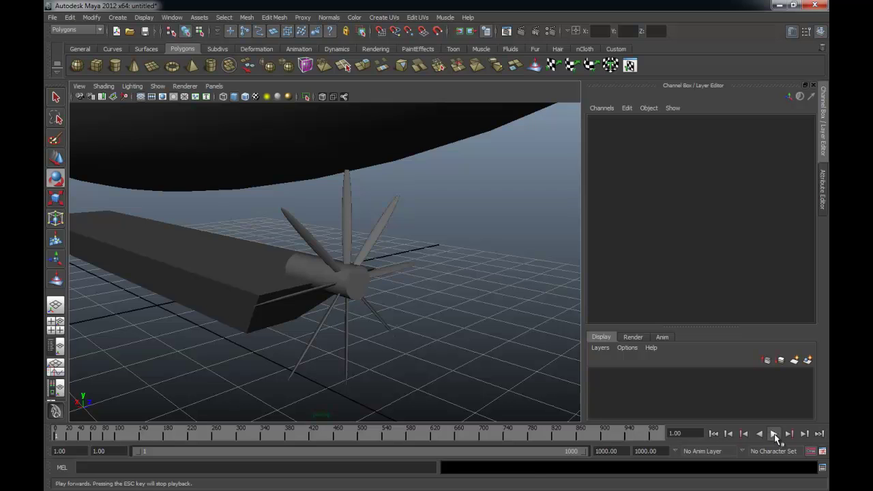
left_click(774, 434)
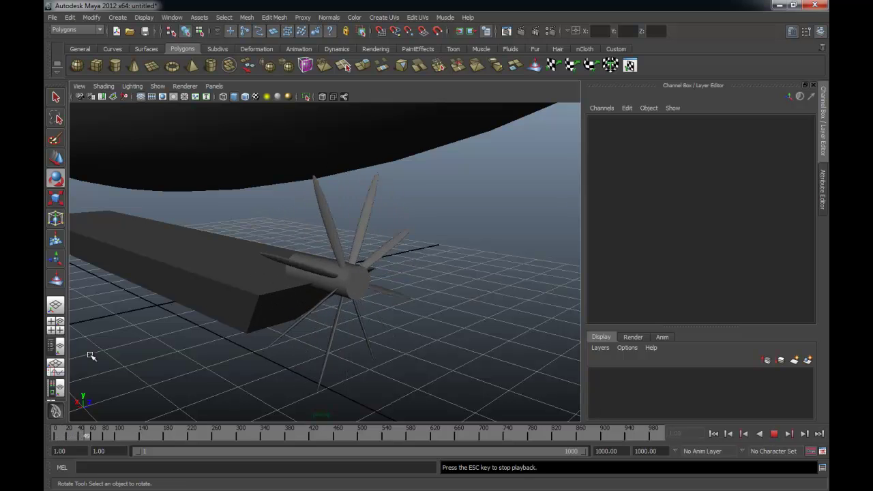
left_click(774, 434)
left_click(714, 434)
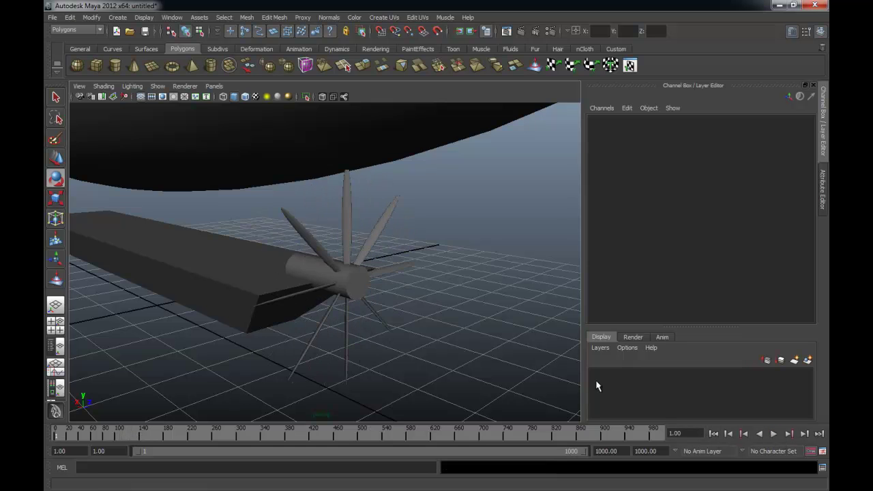
Step: Select the propeller followed by the hull, and parent the propeller to the hull
scroll(375, 313, "down", 3)
left_click_drag(307, 307, 375, 296, "alt")
left_click(359, 265)
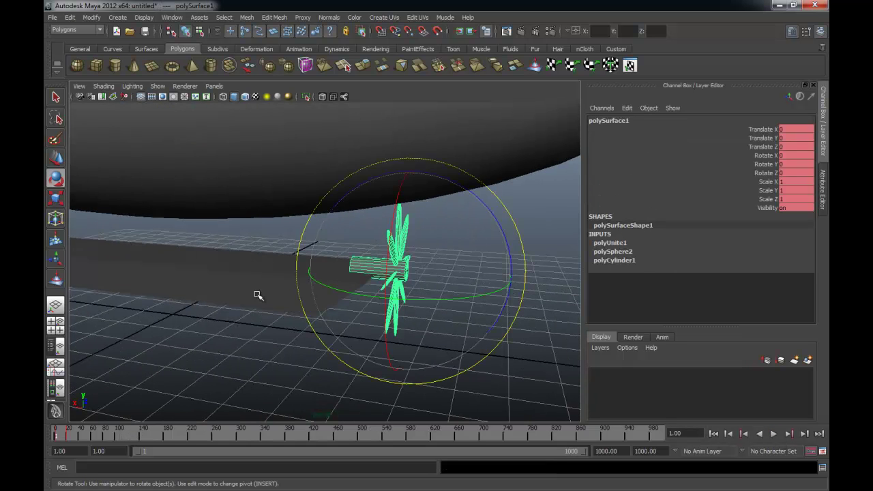
left_click(215, 267)
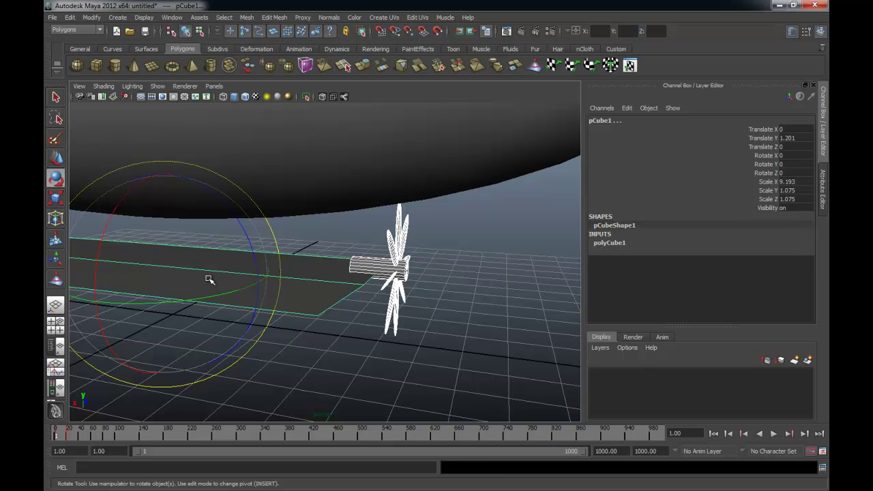
key("p")
Step: Turn on Wireframe on Shaded for the perspective view and clear the selection
left_click(103, 86)
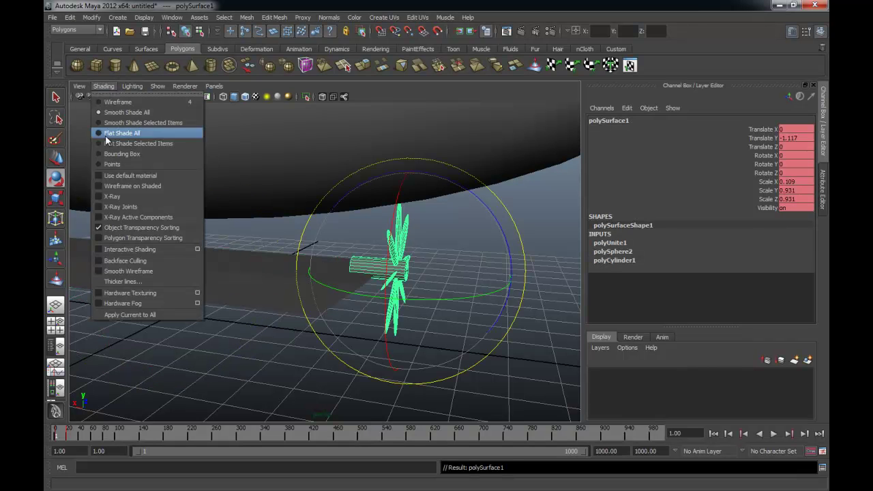
left_click(126, 184)
left_click(298, 371)
Step: Create a polygon cube, scale it uniformly to about 0.246, and raise it between hull and balloon to about Translate Y 2.463
left_click_drag(298, 371, 308, 268, "alt")
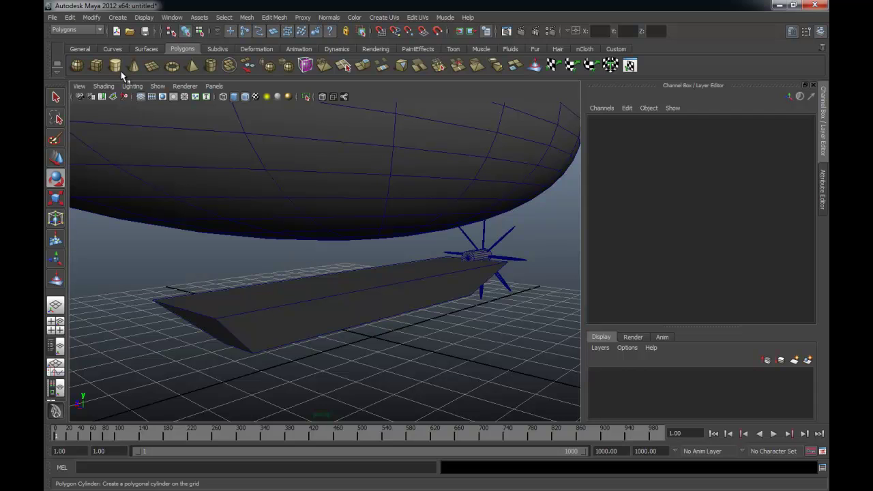
left_click(96, 65)
key("w")
left_click_drag(372, 269, 380, 197)
key("r")
mouse_move(374, 267)
left_mouse_down()
mouse_move(348, 264)
mouse_move(365, 267)
left_mouse_up()
key("w")
left_click_drag(374, 216, 379, 196)
key("r")
left_click_drag(372, 254, 361, 252)
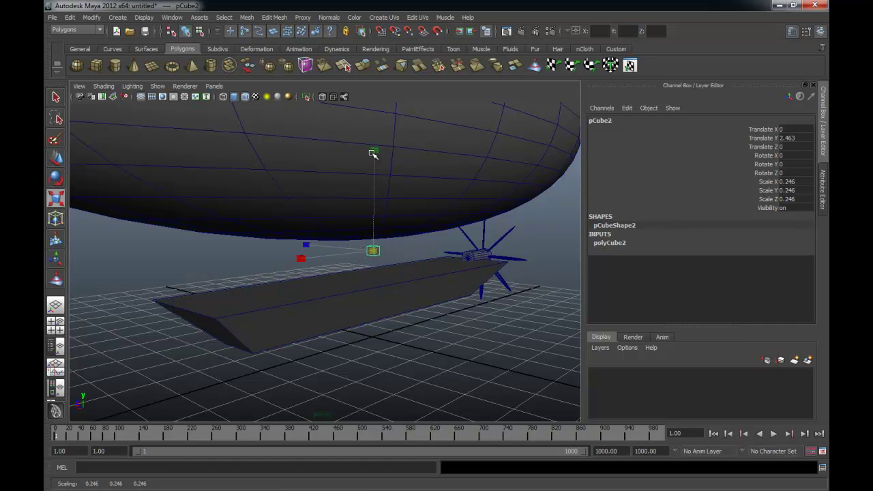
Step: Stretch the small cube into a vertical strut with Scale Y about 2.074, and raise it to Translate Y about 2.536
left_click_drag(377, 59, 382, 36)
left_click_drag(373, 147, 377, 64)
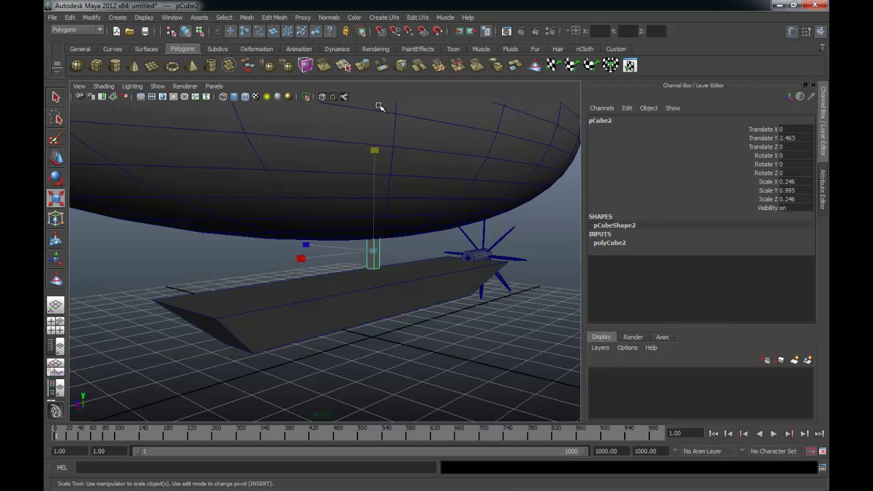
left_click_drag(375, 148, 377, 68)
key("w")
left_click_drag(375, 182, 375, 177)
left_click_drag(374, 177, 337, 182, "alt")
key("r")
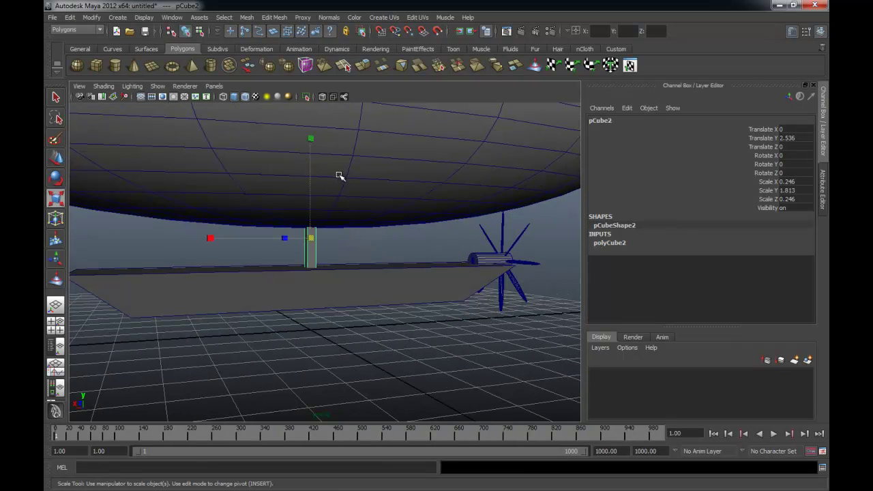
left_click_drag(318, 134, 392, 236)
Step: Move the strut along the X axis to about 5.379, near the end of the hull opposite the propeller
key("w")
left_click_drag(336, 232, 121, 234)
left_click_drag(121, 234, 435, 169, "alt")
left_click_drag(457, 203, 427, 197, "alt")
left_click_drag(466, 211, 484, 245)
Step: Duplicate the strut and move the copy along X to about -5.374, at the propeller end of the hull
key("ctrl+d")
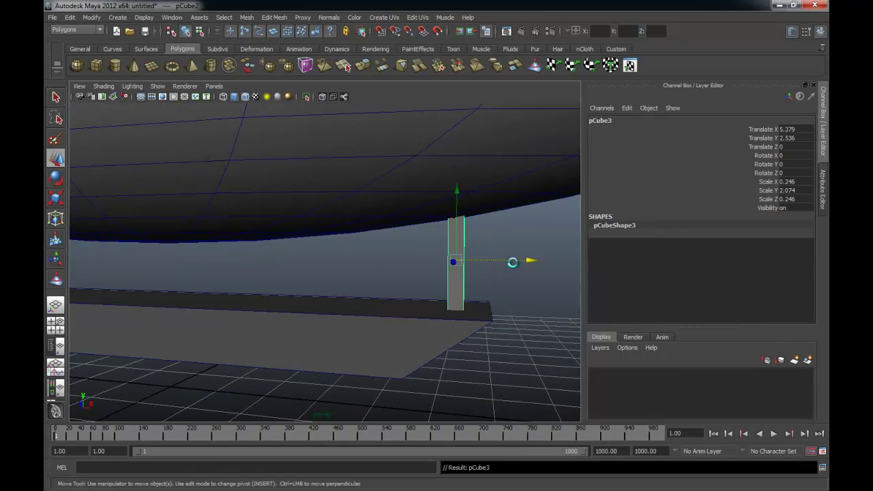
left_click_drag(530, 259, 226, 260)
middle_click_drag(226, 259, 429, 255, "alt")
left_click_drag(430, 255, 355, 280, "alt")
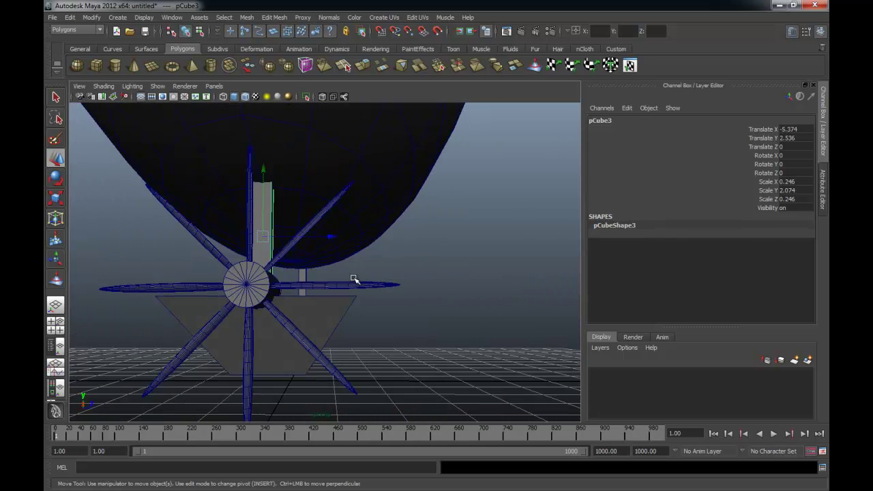
Step: Select the two support struts and the hull, and clear the selection
left_click(375, 234)
left_click_drag(384, 236, 328, 247, "alt")
right_click_drag(328, 246, 276, 247, "alt")
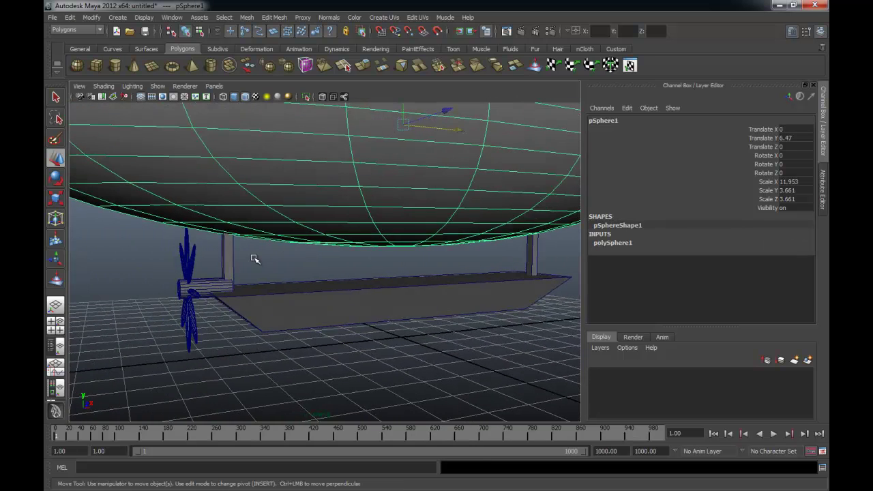
left_click(238, 258)
left_click(227, 257)
left_click_drag(380, 265, 368, 262, "alt")
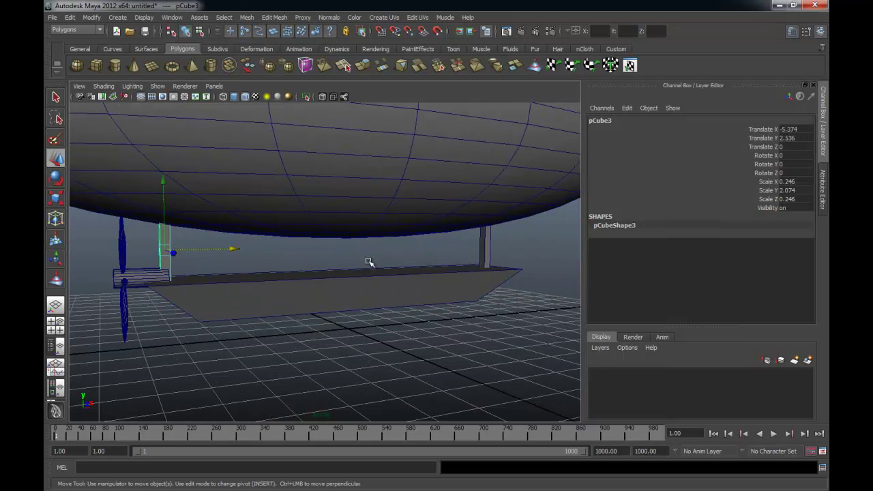
left_click(481, 253, "shift")
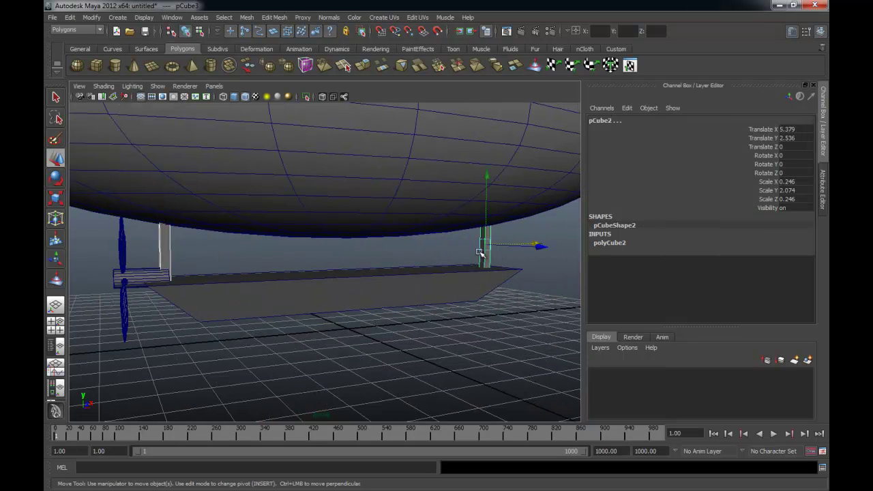
left_click(397, 285, "shift")
left_click(398, 285, "shift")
left_click(335, 242)
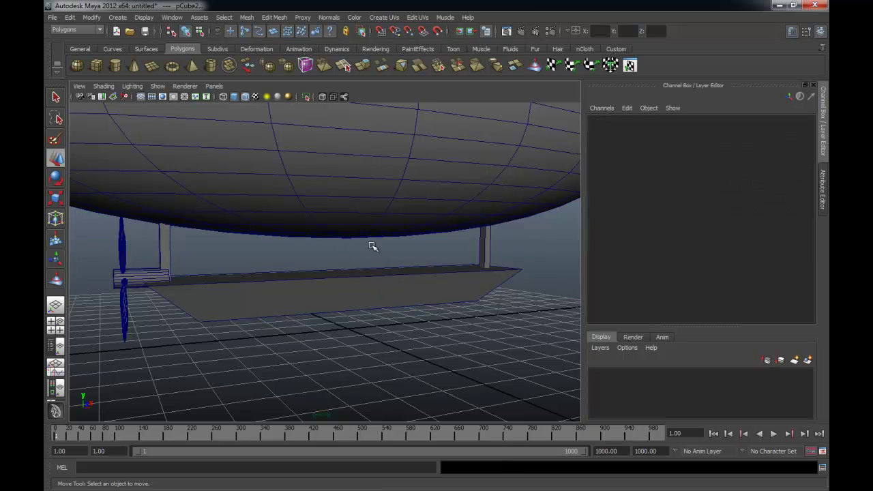
Step: Select the balloon and raise it slightly above the struts to Translate Y about 6.614
left_click_drag(335, 242, 328, 201, "alt")
left_click(328, 201)
middle_click_drag(327, 200, 382, 288, "alt")
right_click_drag(383, 289, 343, 280, "alt")
left_click_drag(343, 280, 338, 282, "alt")
right_click_drag(361, 280, 328, 280, "alt")
mouse_move(328, 280)
left_mouse_down("alt")
mouse_move(276, 279)
mouse_move(334, 272)
left_mouse_up("alt")
left_click_drag(353, 190, 355, 186)
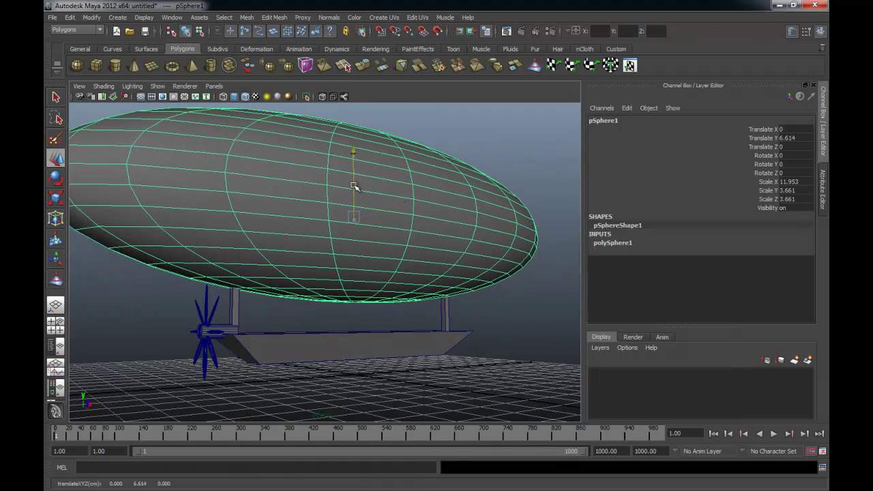
left_click_drag(202, 299, 235, 304, "alt")
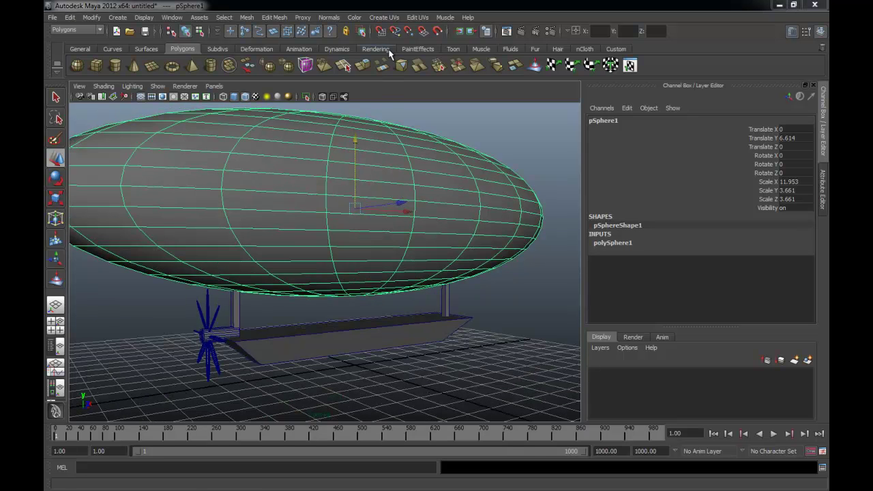
Step: Switch to the nDynamics toolset and convert the selected balloon mesh into an nCloth object
left_click(585, 48)
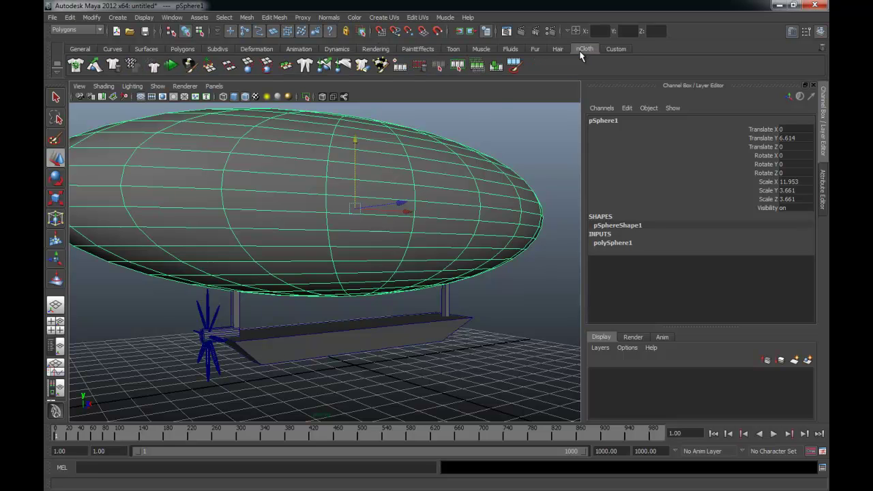
left_click_drag(464, 132, 460, 127, "alt")
left_click_drag(331, 132, 244, 127, "alt")
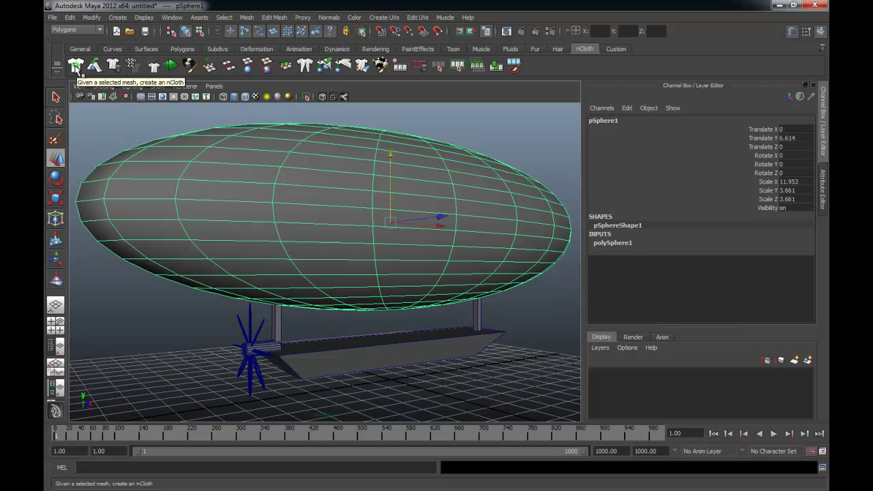
left_click(88, 31)
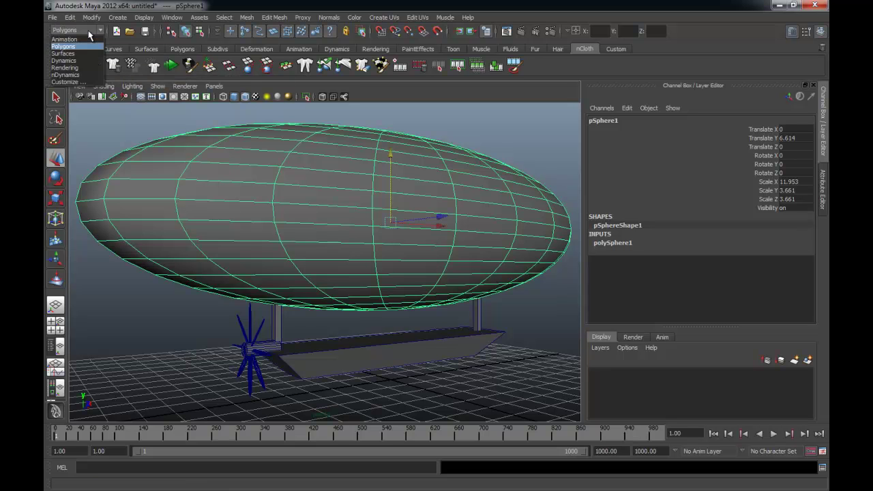
left_click(77, 75)
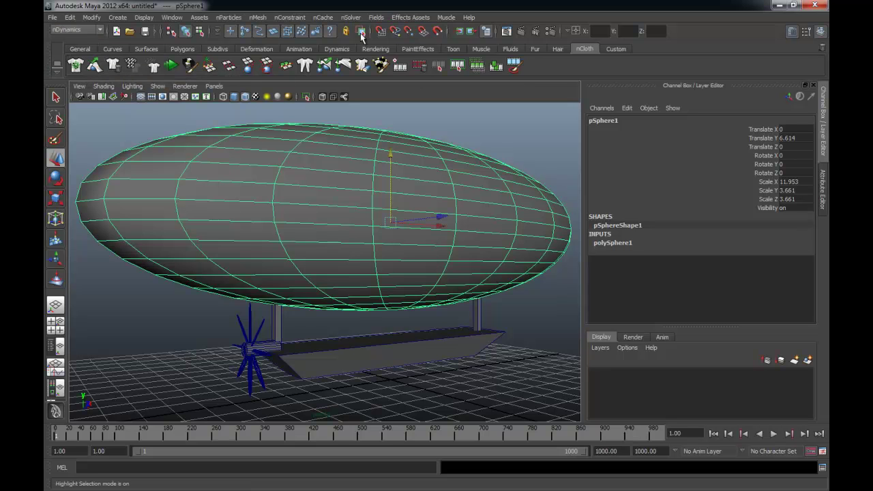
left_click(257, 18)
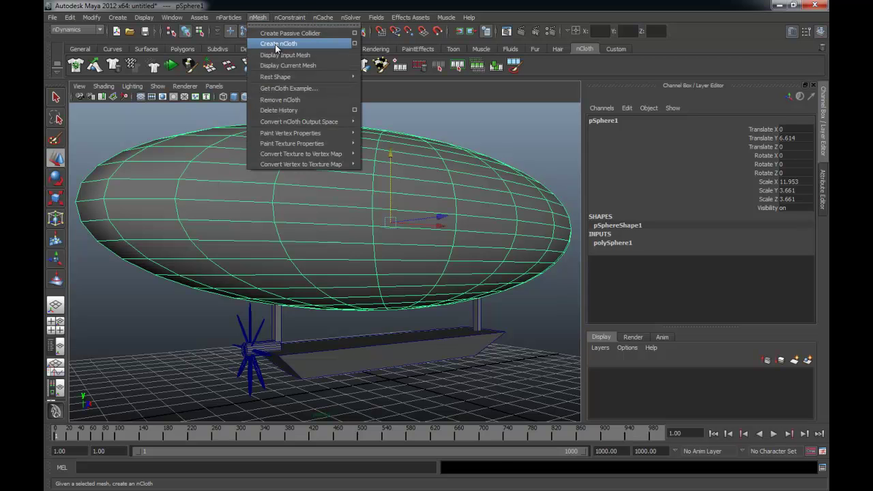
left_click(278, 44)
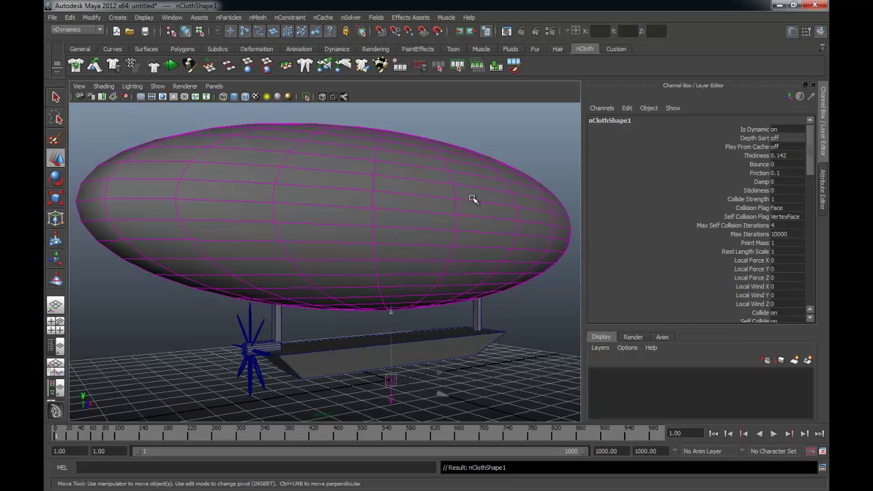
Step: Play the simulation to check how the new nCloth balloon moves, and return to the first frame
scroll(478, 201, "down", 2)
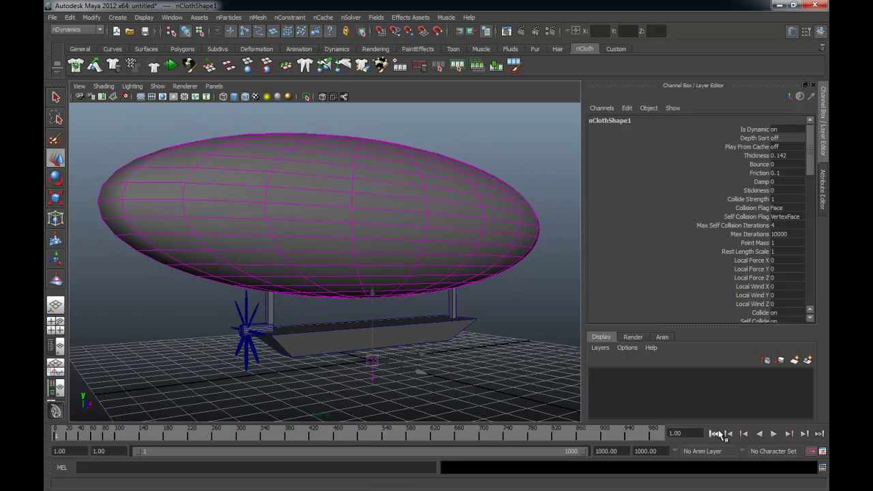
left_click(774, 434)
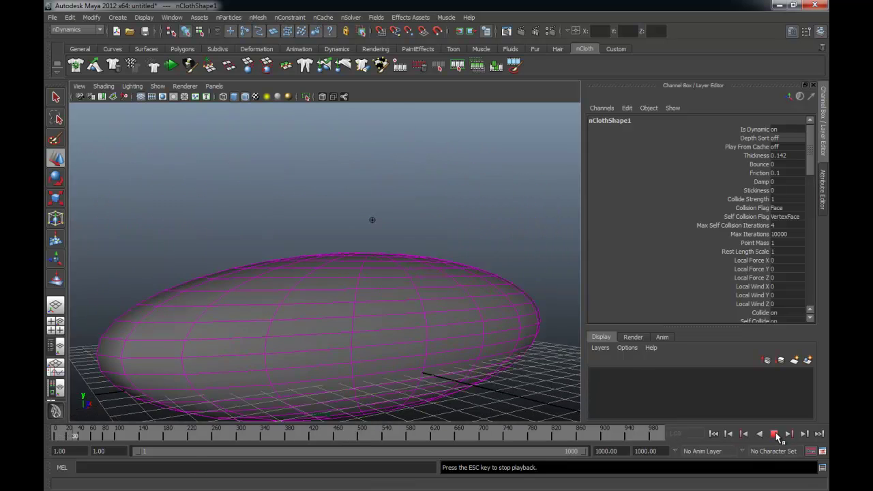
left_click(775, 434)
left_click(715, 434)
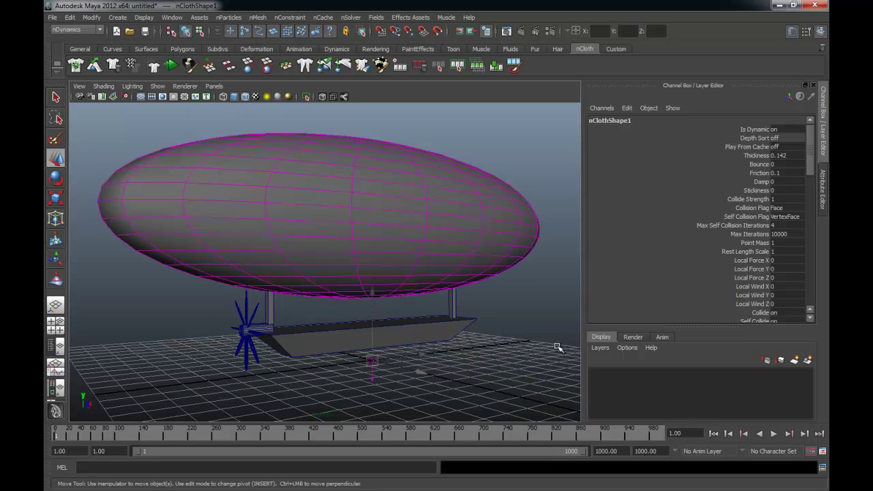
Step: Select the balloon and set the Gravity of its nucleus1 solver to -1
left_click(554, 317)
left_click(507, 242)
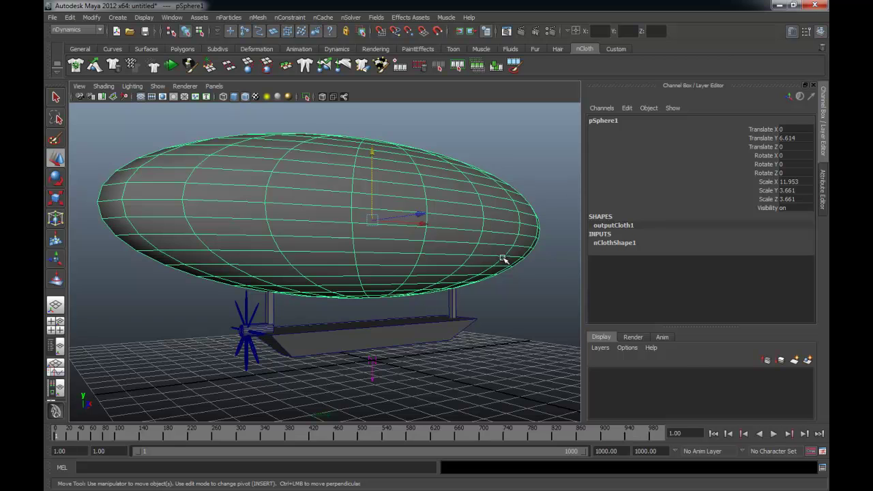
key("ctrl+a")
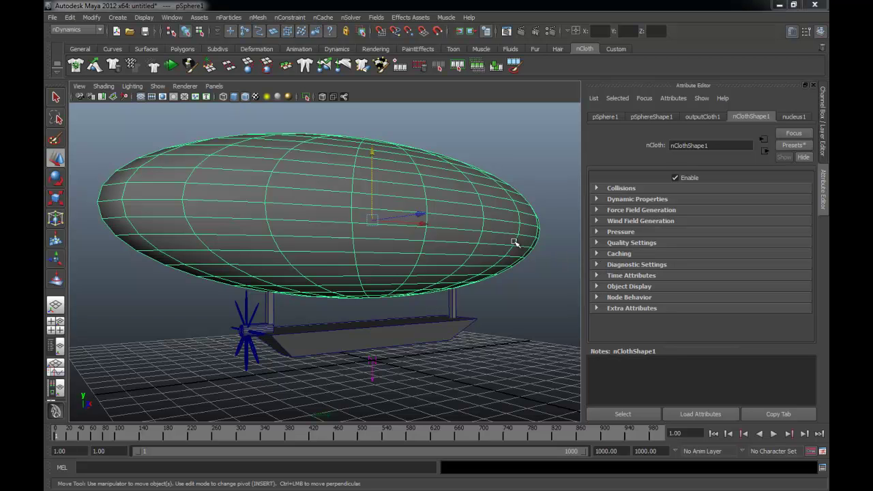
left_click_drag(486, 224, 453, 224, "alt")
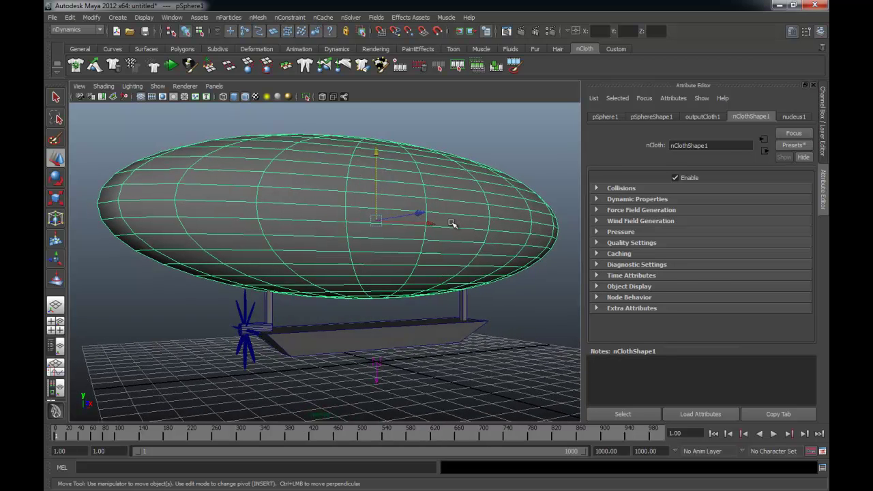
left_click(782, 117)
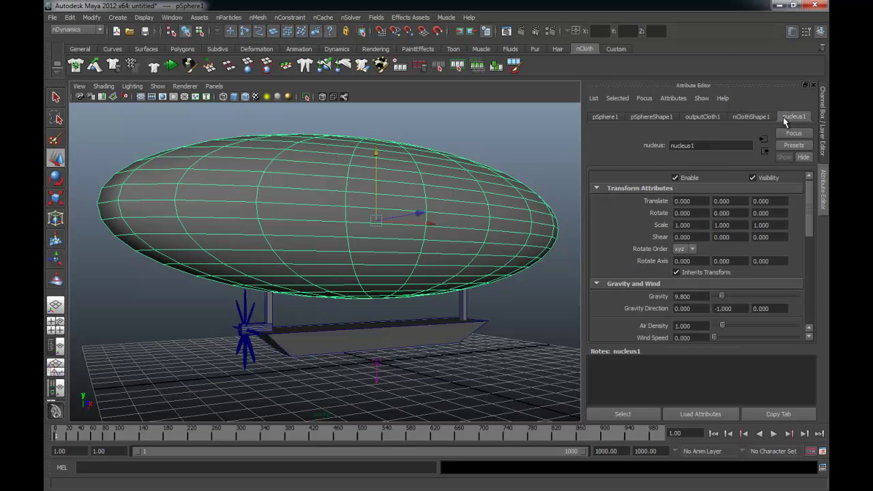
left_click_drag(809, 198, 784, 225)
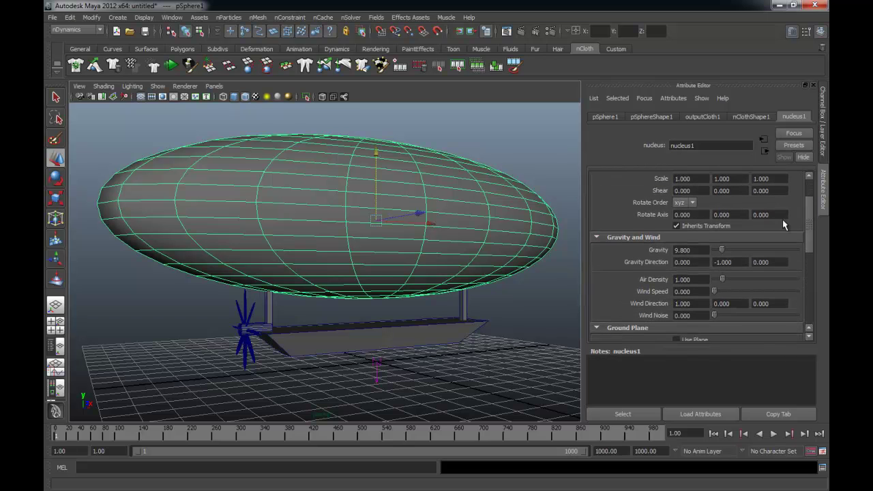
type("-1")
key("Return")
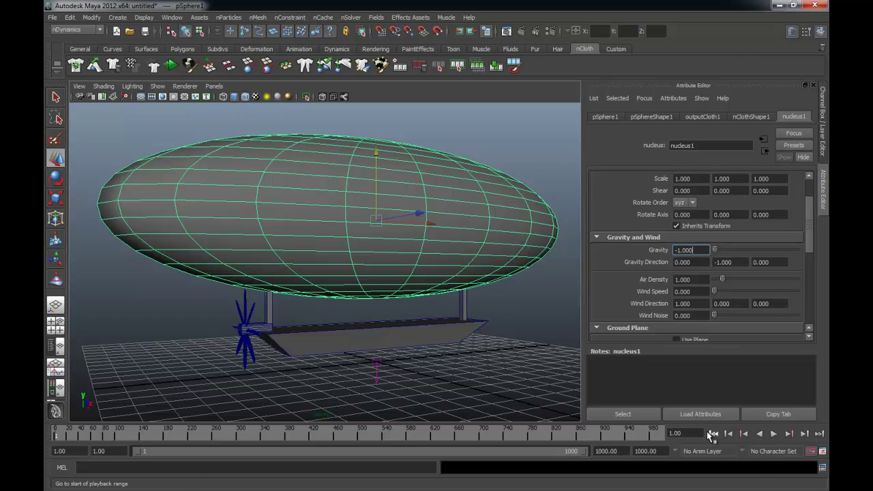
Step: Play the simulation with the negative gravity and rewind to the first frame
left_click(774, 434)
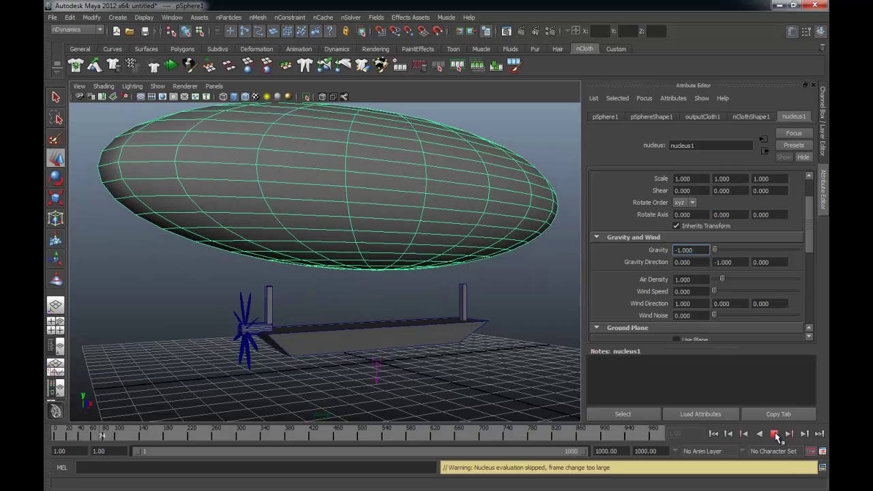
left_click(774, 434)
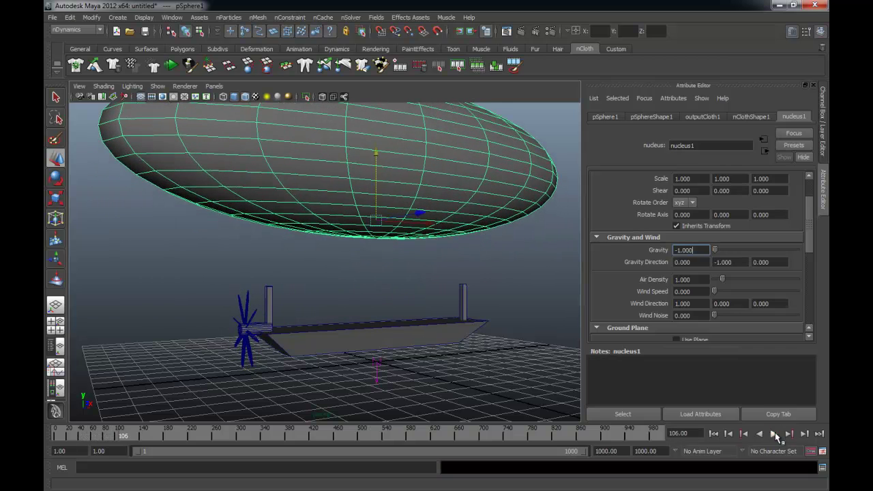
left_click(714, 434)
Step: Switch the balloon to vertex selection and select its underside vertices around the top of one support strut
left_click_drag(400, 251, 455, 261, "alt")
middle_click_drag(454, 261, 310, 236, "alt")
right_click_drag(310, 236, 448, 275, "alt")
left_click_drag(448, 277, 442, 309, "alt")
right_click(413, 262)
left_click(382, 260)
left_click_drag(396, 269, 459, 289)
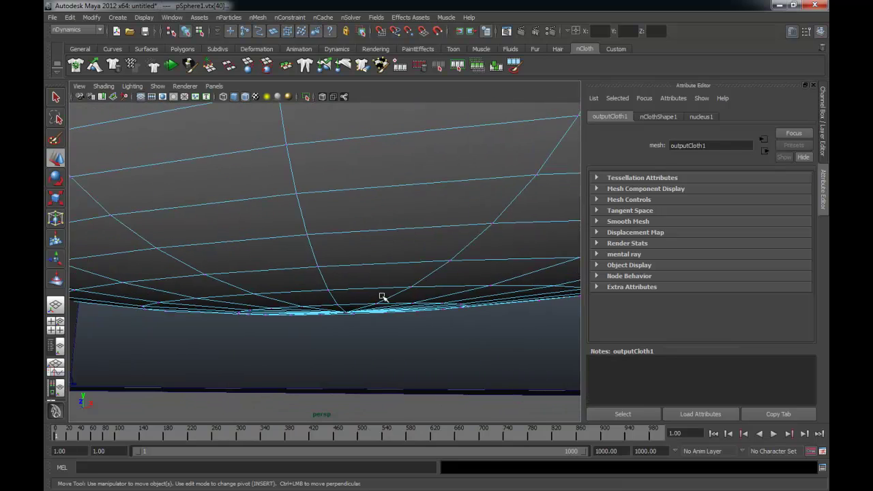
Step: Add the balloon's underside vertices around the top of the other support strut to the selection
right_click_drag(519, 296, 482, 297, "alt")
middle_click_drag(310, 305, 430, 305, "alt")
right_click_drag(355, 306, 388, 306, "alt")
left_click_drag(388, 305, 335, 307, "alt")
left_click_drag(358, 273, 382, 257)
Step: Examine in wireframe display which balloon vertices are selected around the two support struts
left_click_drag(347, 318, 437, 300, "alt")
right_click_drag(239, 311, 196, 310, "alt")
left_click_drag(196, 310, 244, 297, "alt")
key("4")
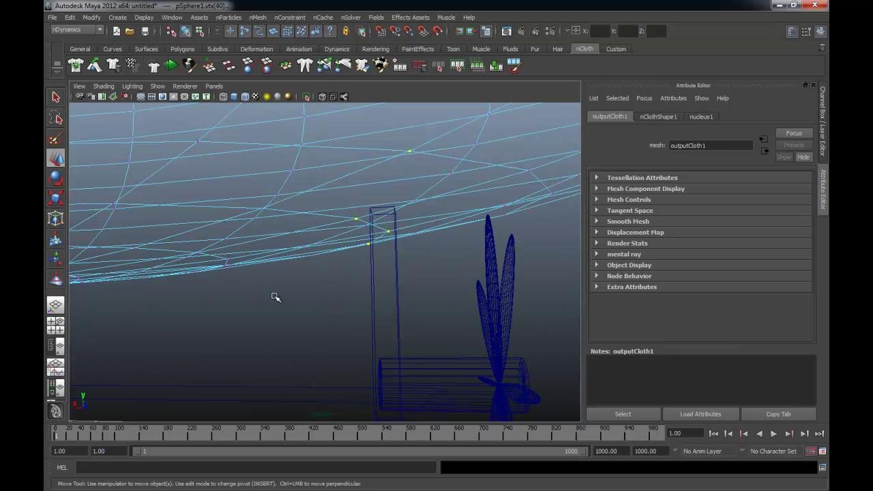
key("space")
key("space")
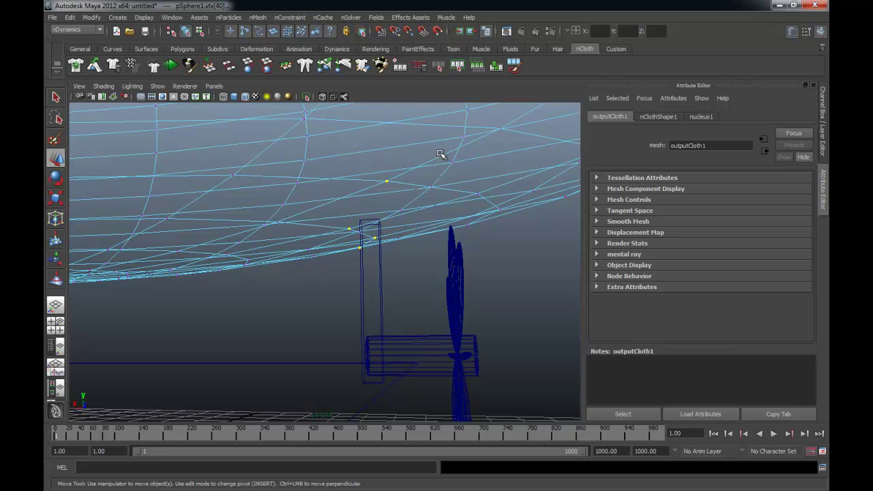
left_click_drag(362, 236, 328, 331, "alt")
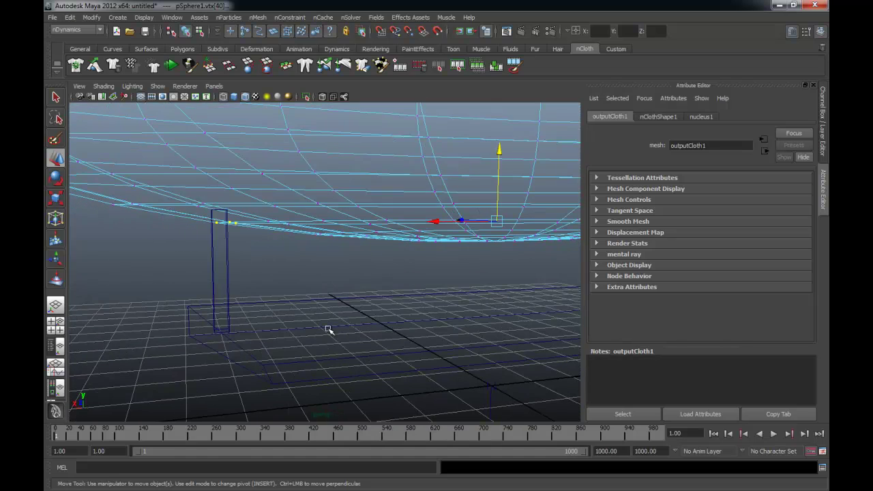
Step: Restore the shaded display and create an nCloth transform constraint on the selected balloon vertices
key("5")
mouse_move(320, 270)
left_mouse_down("alt")
mouse_move(320, 262)
mouse_move(365, 249)
mouse_move(357, 248)
mouse_move(396, 271)
mouse_move(349, 275)
mouse_move(412, 279)
mouse_move(325, 273)
mouse_move(374, 272)
left_mouse_up("alt")
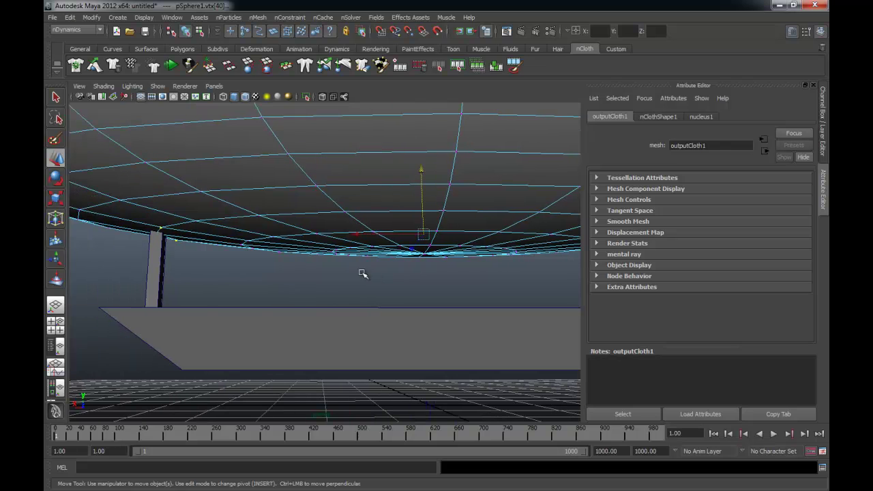
left_click(209, 68)
left_click_drag(248, 239, 405, 277, "alt")
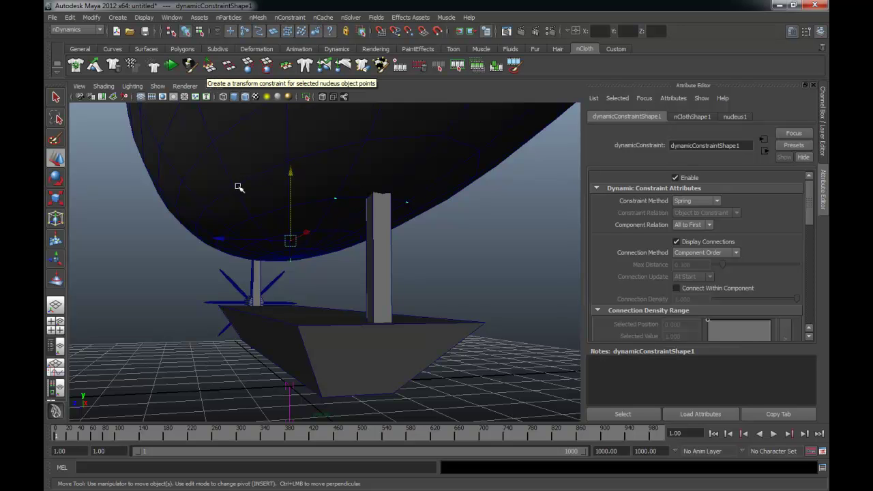
Step: Play the simulation with the transform constraint, stop it, and examine the balloon where it meets the struts
right_click_drag(313, 273, 396, 317, "alt")
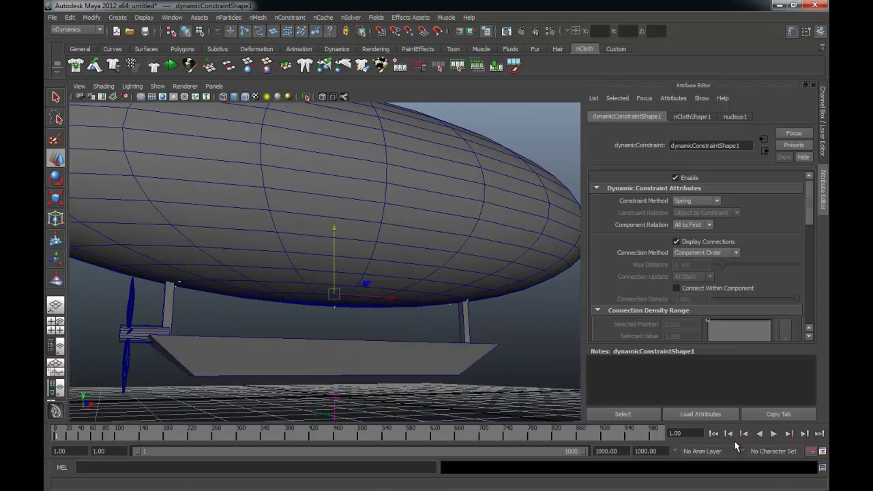
left_click(774, 434)
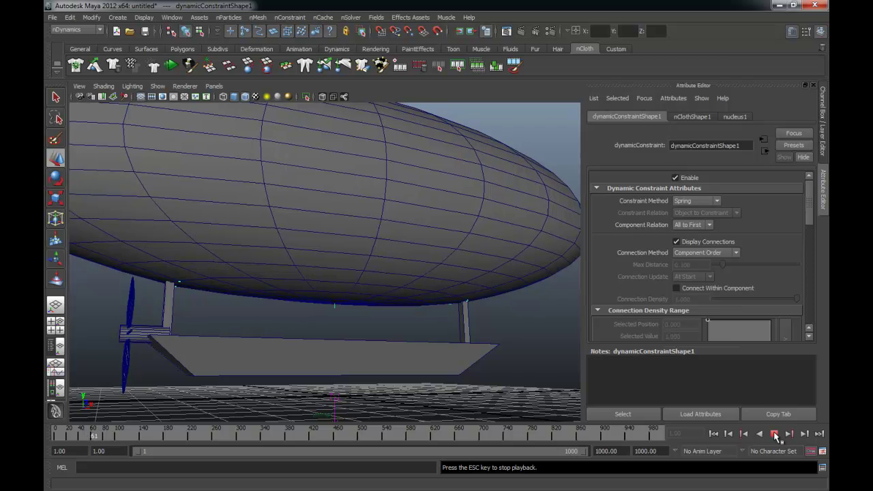
left_click(775, 434)
left_click_drag(415, 287, 354, 301, "alt")
right_click_drag(385, 316, 469, 335, "alt")
middle_click_drag(247, 342, 248, 314, "alt")
left_click_drag(247, 313, 325, 308, "alt")
Step: Select the dynamic constraint under the balloon and the hull in turn to inspect them
left_click(371, 316)
right_click_drag(371, 316, 402, 319, "alt")
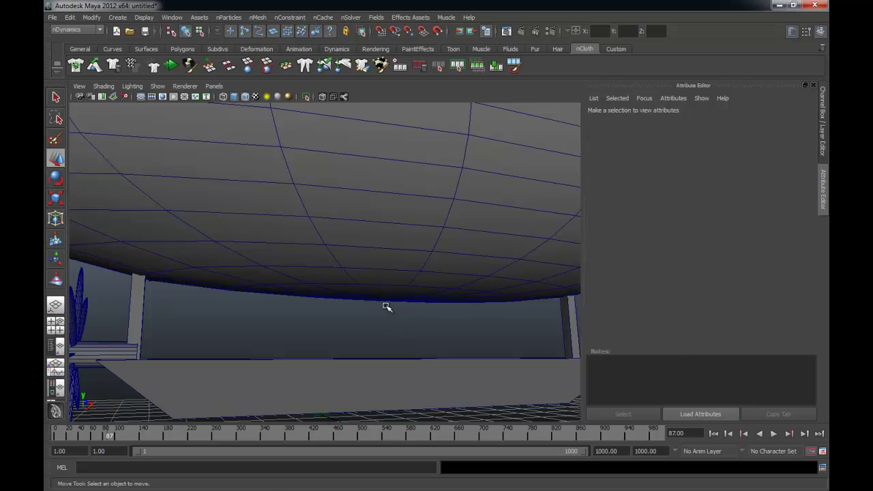
left_click(386, 307)
mouse_move(388, 327)
left_mouse_down("alt")
mouse_move(388, 302)
mouse_move(401, 335)
left_mouse_up("alt")
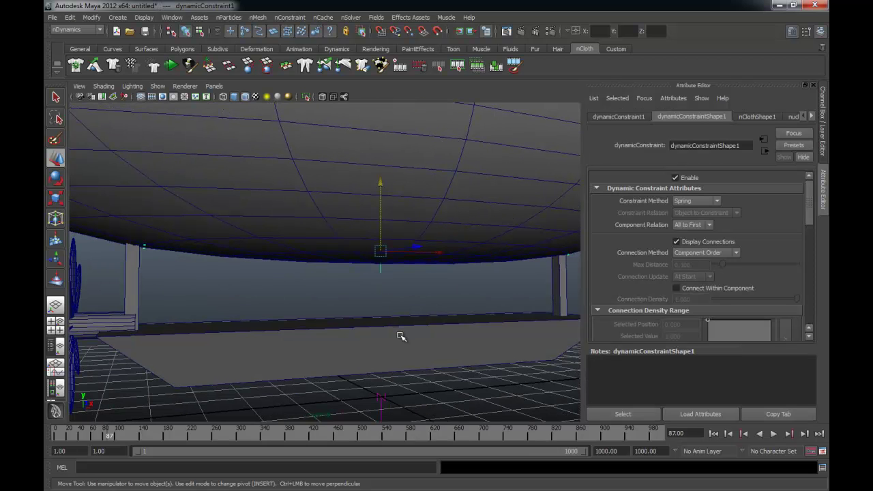
left_click(401, 336)
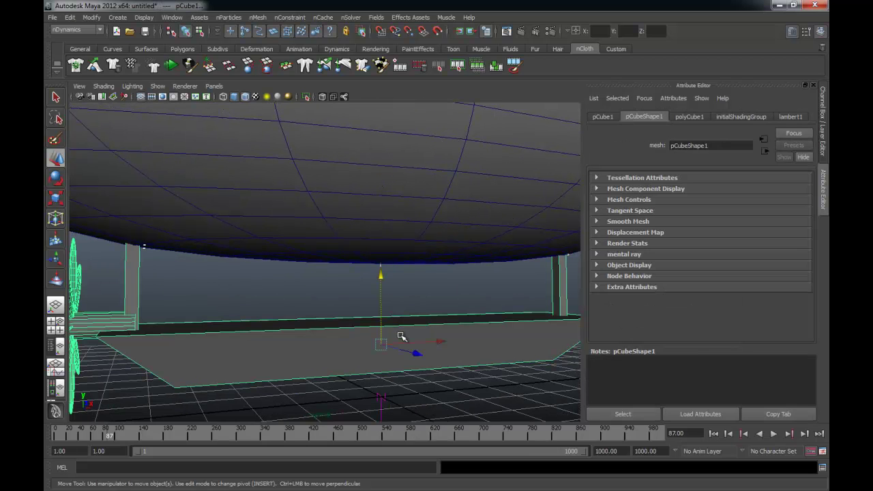
left_click(396, 298)
left_click(396, 321)
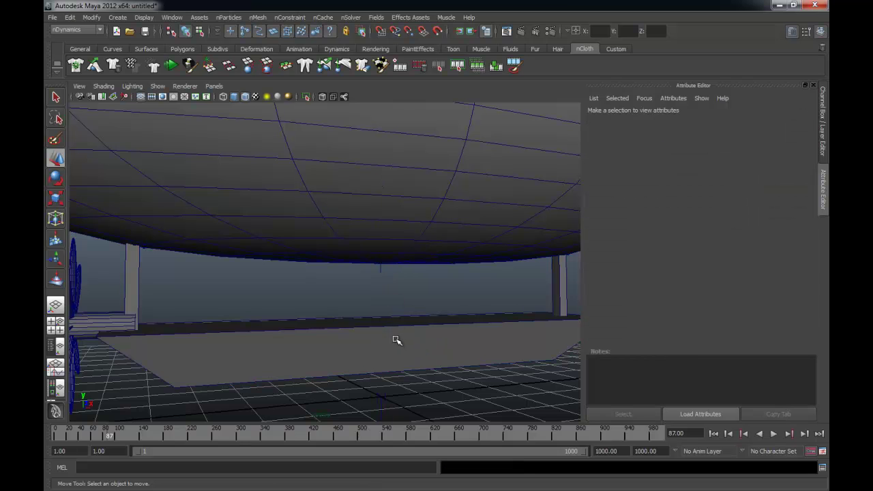
left_click(394, 339)
Step: Select the balloon and set Stretch Resistance to 5 in its nCloth dynamic properties
left_click_drag(350, 327, 331, 332, "alt")
left_click_drag(475, 343, 294, 336, "alt")
right_click_drag(294, 336, 362, 334, "alt")
left_click_drag(286, 300, 367, 288, "alt")
middle_click_drag(332, 262, 313, 310, "alt")
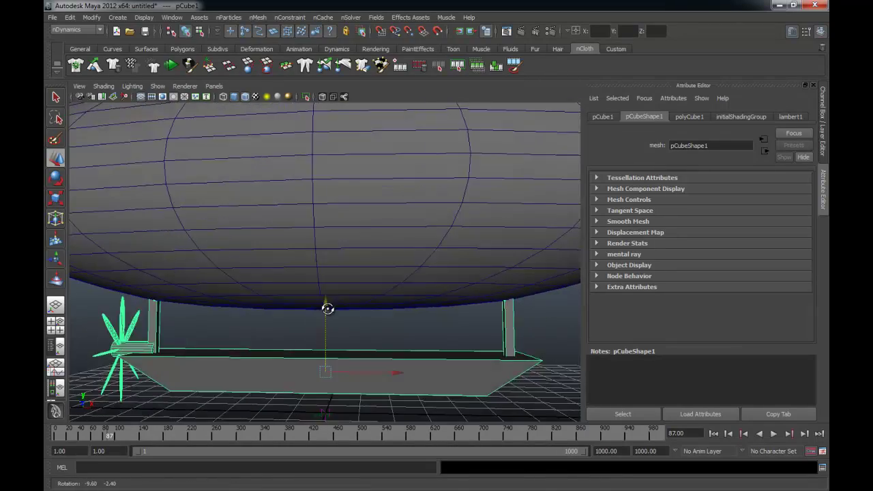
left_click_drag(314, 309, 387, 304, "alt")
right_click_drag(387, 303, 319, 300, "alt")
left_click(332, 248)
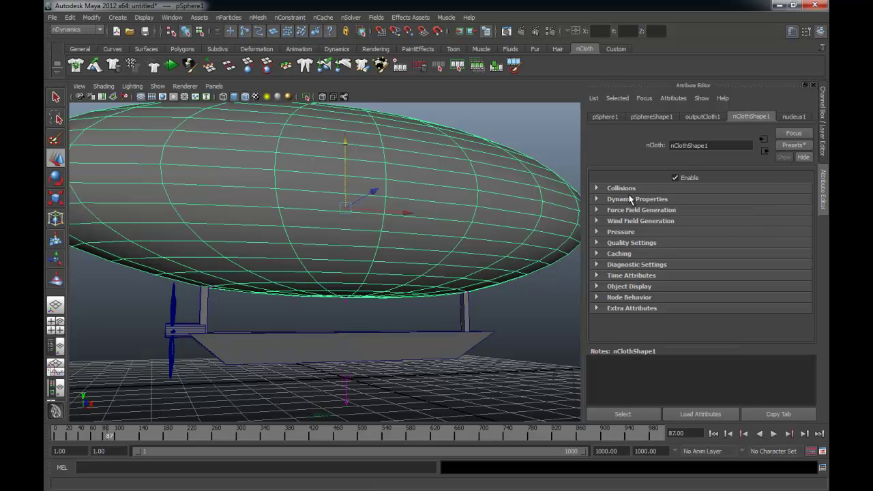
left_click(595, 199)
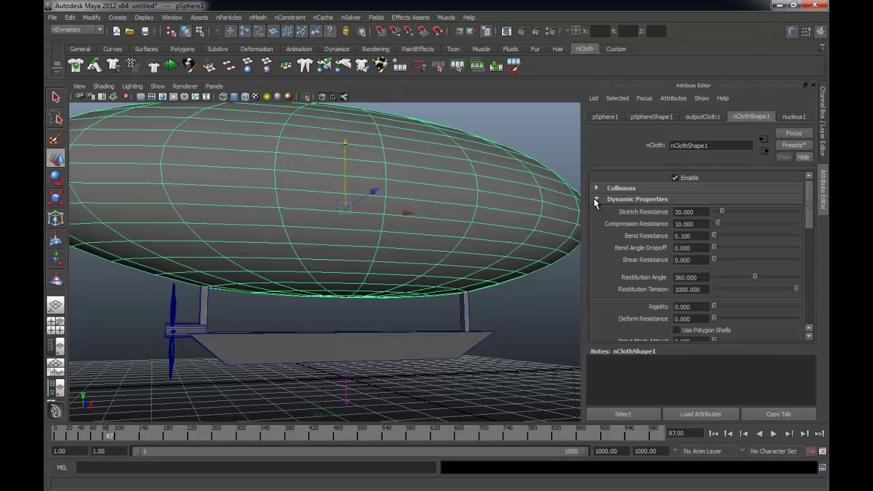
left_click(694, 212)
type("5")
key("Return")
Step: Play the simulation from the first frame to check the new stretch resistance, rewind, and reselect the balloon
right_click_drag(530, 307, 477, 306, "alt")
left_click(520, 306)
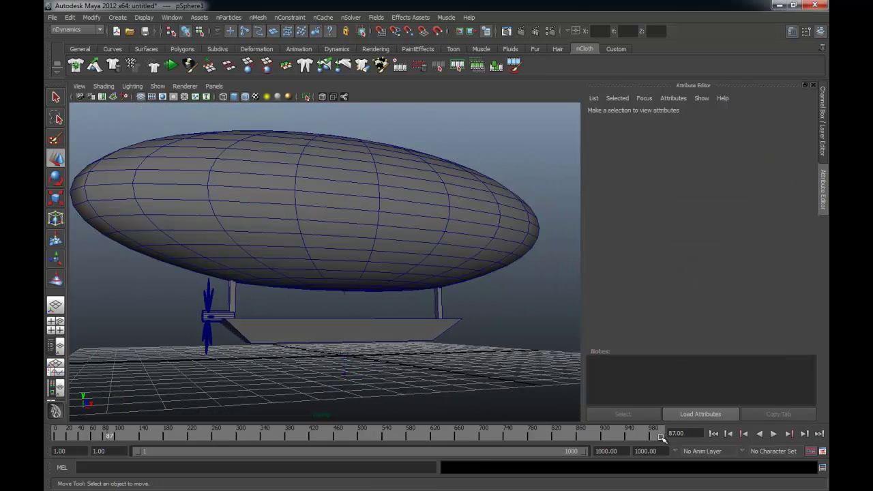
left_click(714, 434)
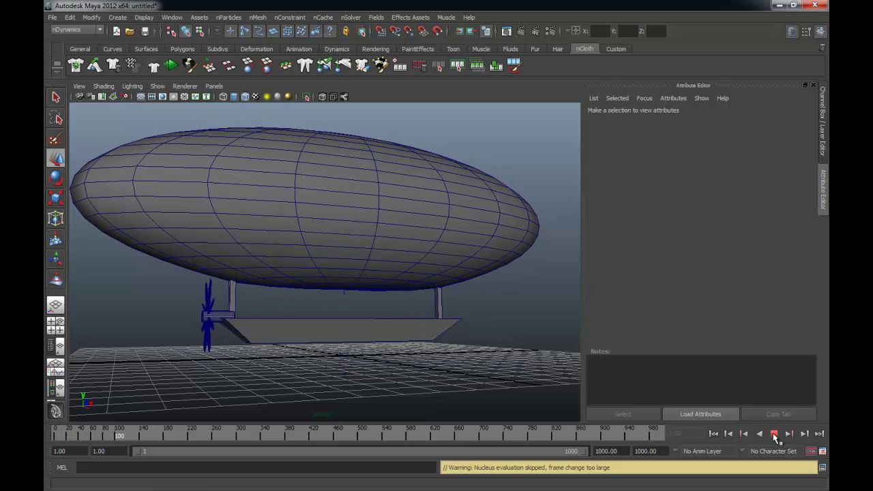
left_click(774, 435)
left_click(713, 434)
left_click(482, 235)
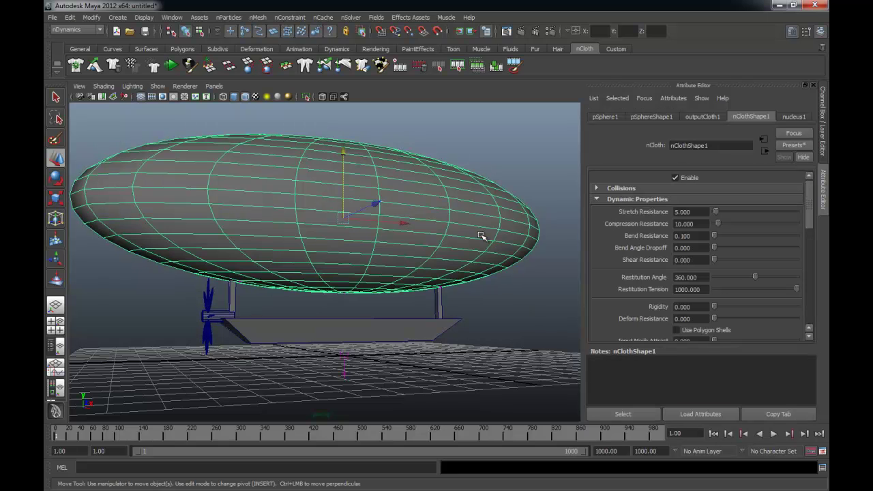
Step: Set the nucleus solver's Gravity to -10 and deselect the balloon
left_click(794, 117)
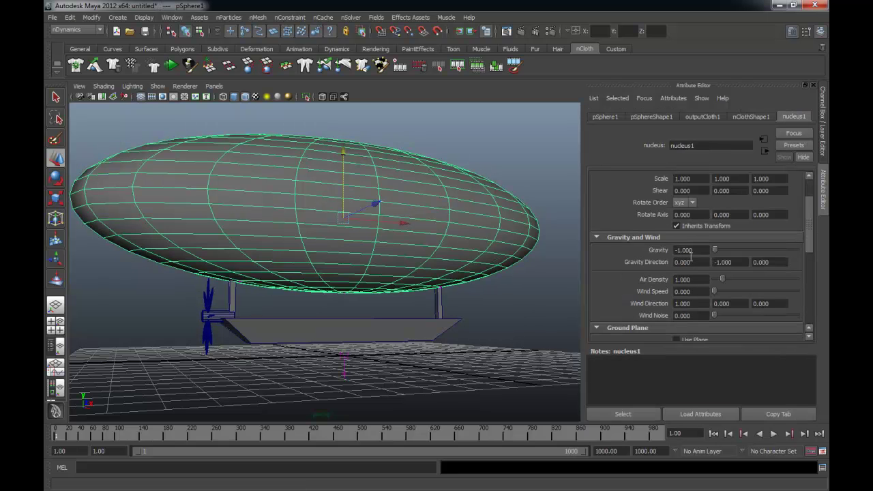
type("-10")
key("Return")
left_click(744, 117)
left_click(547, 145)
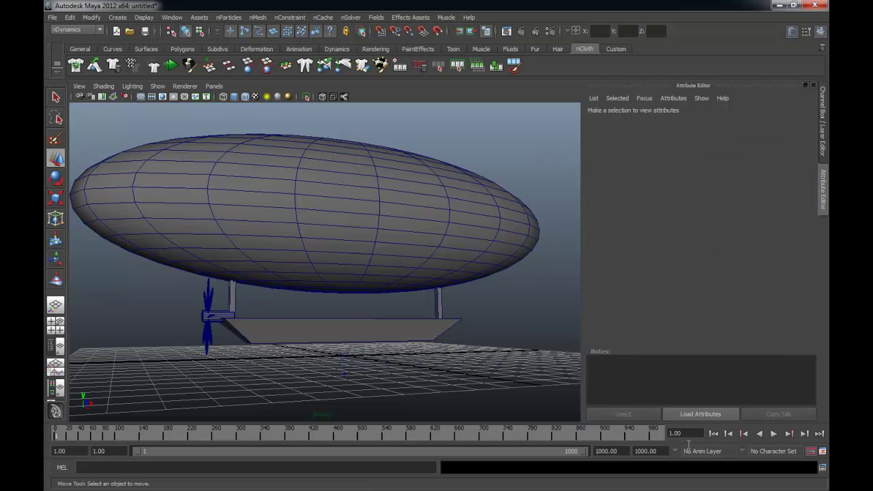
Step: Play the simulation with the stronger upward gravity, view the airship from another angle, and rewind to the first frame
left_click(775, 434)
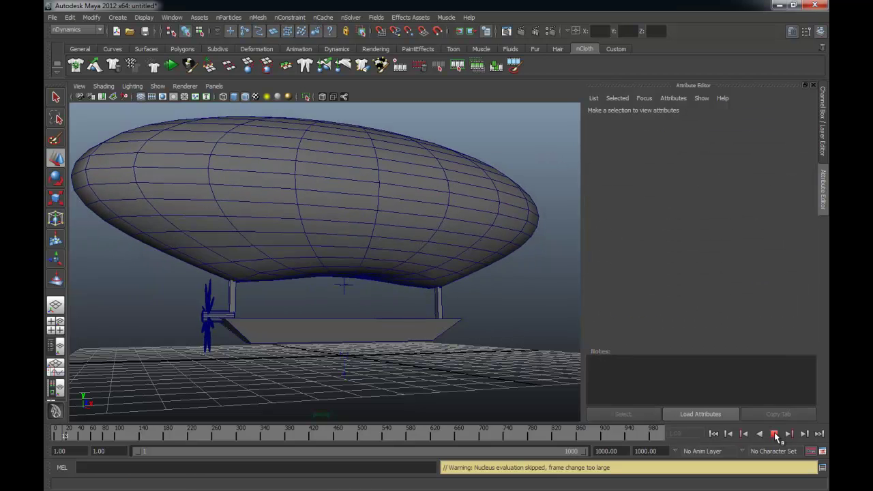
mouse_move(443, 252)
left_mouse_down("alt")
mouse_move(158, 243)
mouse_move(448, 248)
mouse_move(427, 246)
mouse_move(362, 245)
mouse_move(313, 262)
mouse_move(400, 246)
mouse_move(444, 266)
left_mouse_up("alt")
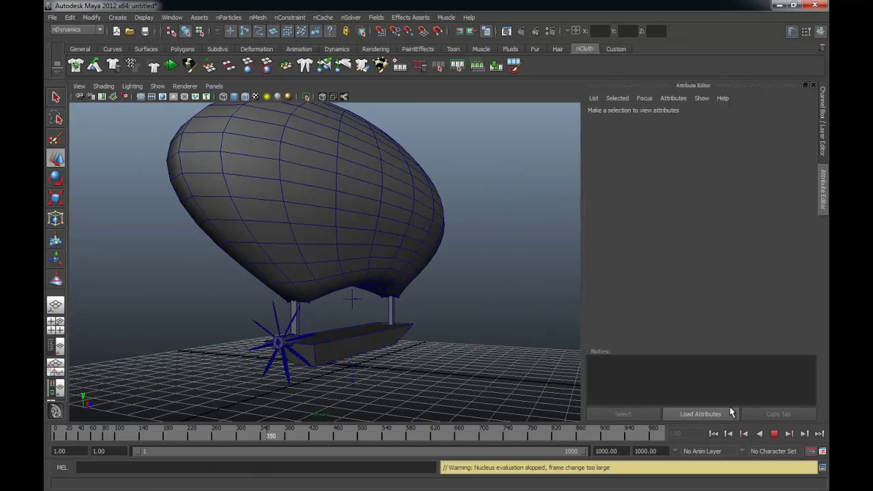
left_click(774, 434)
left_click(714, 434)
Step: Set the balloon's Stretch Resistance to 100, play the simulation to check it from behind the airship, and rewind
left_click(426, 272)
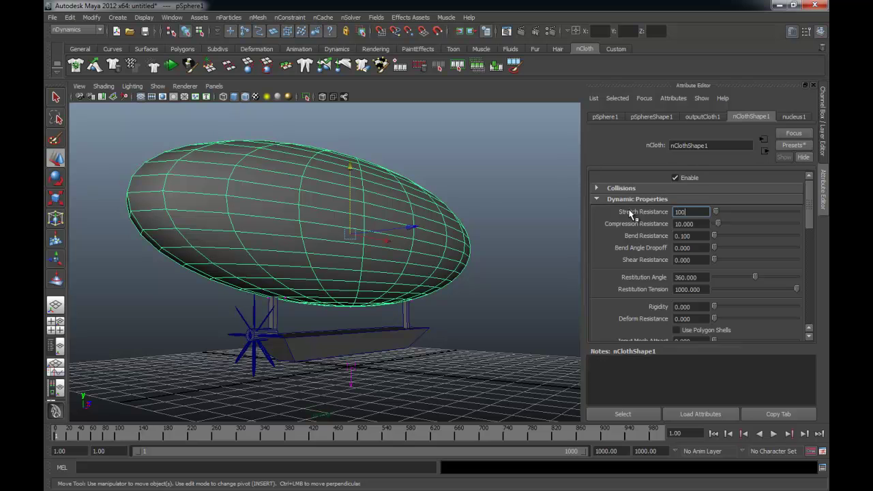
left_click(772, 434)
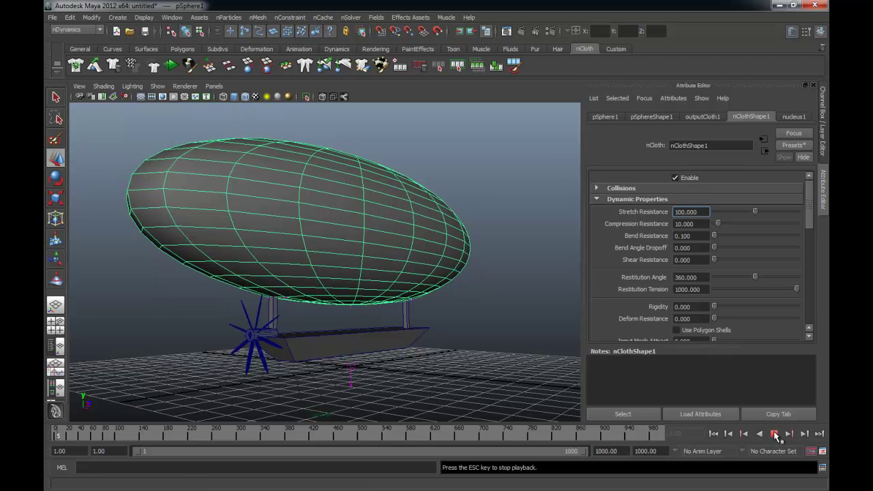
left_click_drag(506, 371, 479, 356, "alt")
left_click(773, 435)
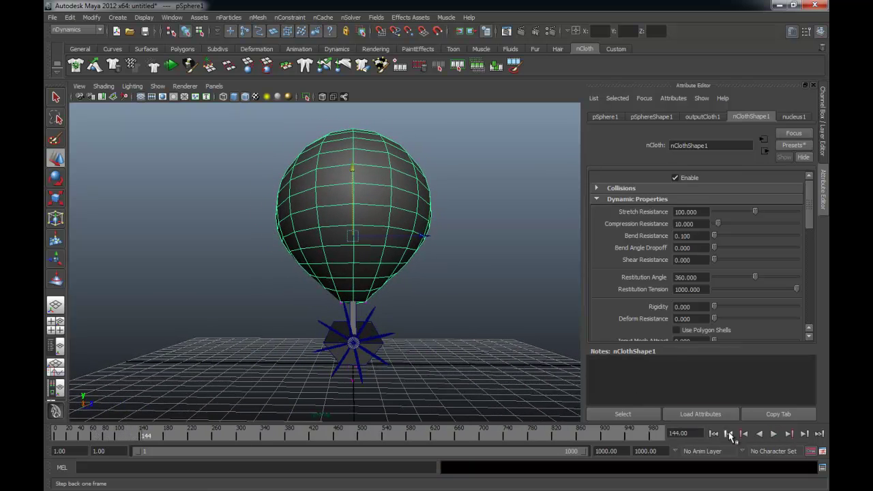
left_click(713, 434)
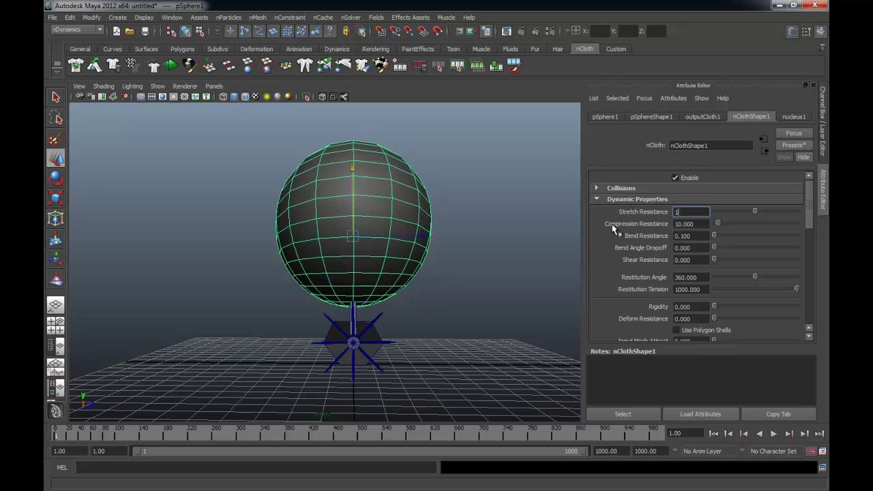
Step: Set the balloon's Stretch Resistance to 1 and play the simulation to compare how far the cloth stretches
left_click(771, 434)
left_click_drag(410, 231, 366, 255, "alt")
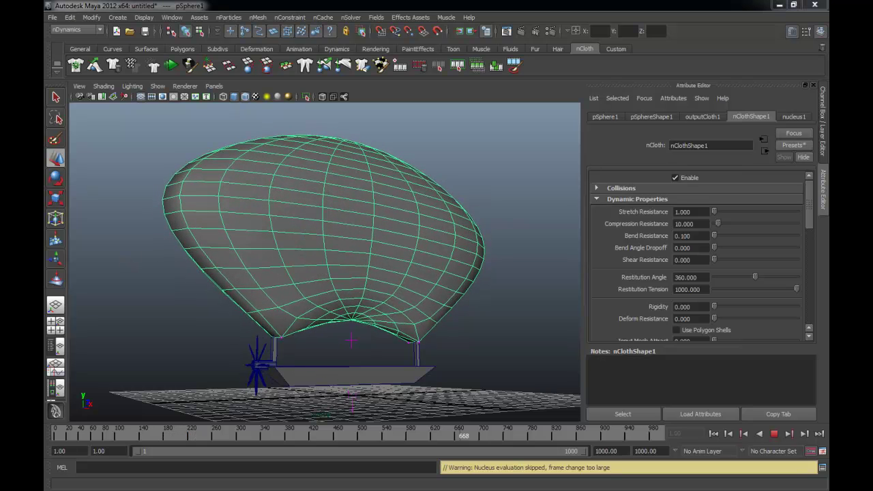
left_click(773, 434)
left_click_drag(430, 321, 494, 325, "alt")
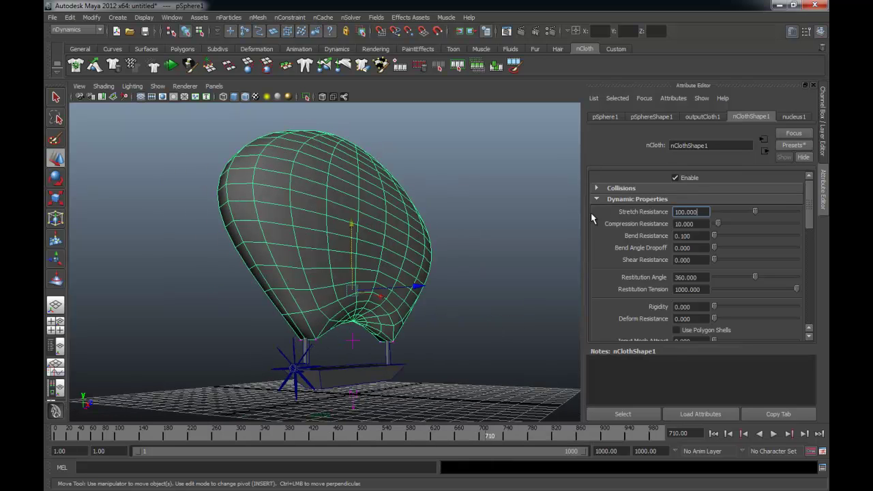
Step: Set the balloon's Stretch Resistance to 100 and Rigidity to 1, and play the simulation from the first frame
mouse_move(807, 214)
left_mouse_down()
mouse_move(807, 223)
mouse_move(807, 213)
left_mouse_up()
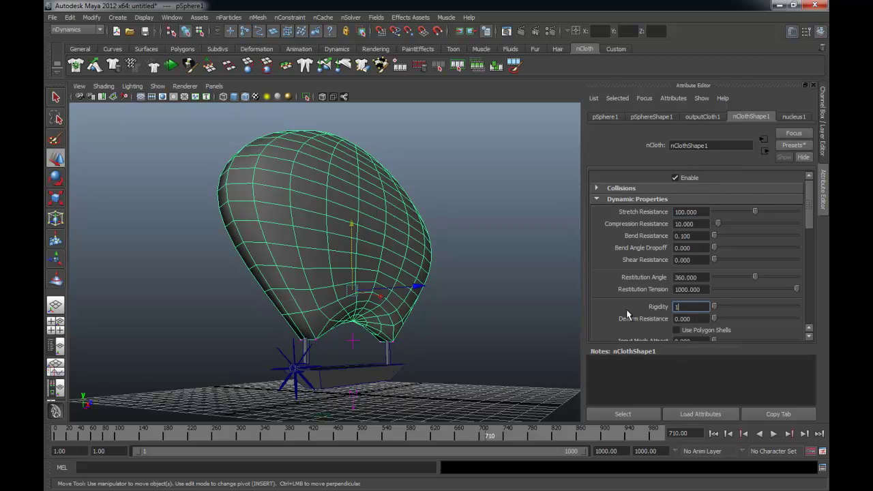
left_click(714, 434)
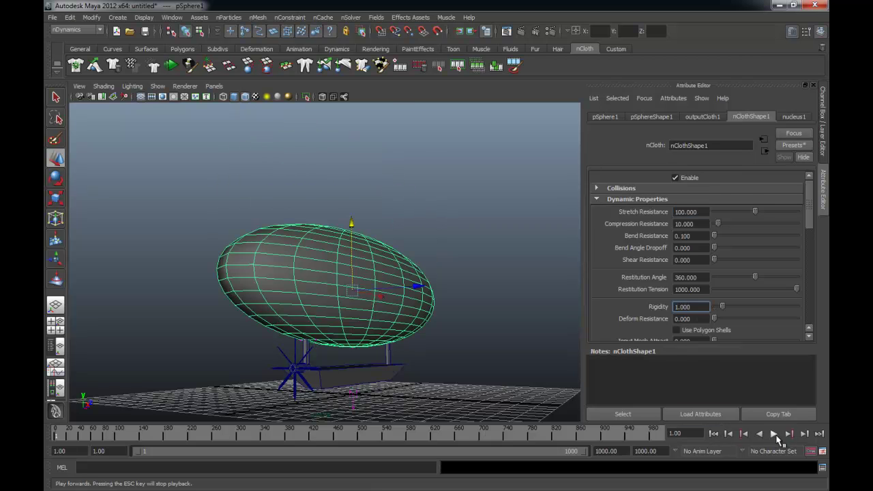
left_click(478, 310)
mouse_move(416, 293)
left_mouse_down("alt")
mouse_move(473, 306)
mouse_move(430, 296)
left_mouse_up("alt")
right_click_drag(431, 296, 446, 304, "alt")
left_click_drag(446, 304, 430, 292, "alt")
middle_click_drag(430, 292, 429, 253, "alt")
left_click(771, 434)
left_click(715, 434)
Step: Set the balloon's Rigidity to 0.5 and Stretch Resistance to 1, and play the simulation to check its shape
left_click(337, 259)
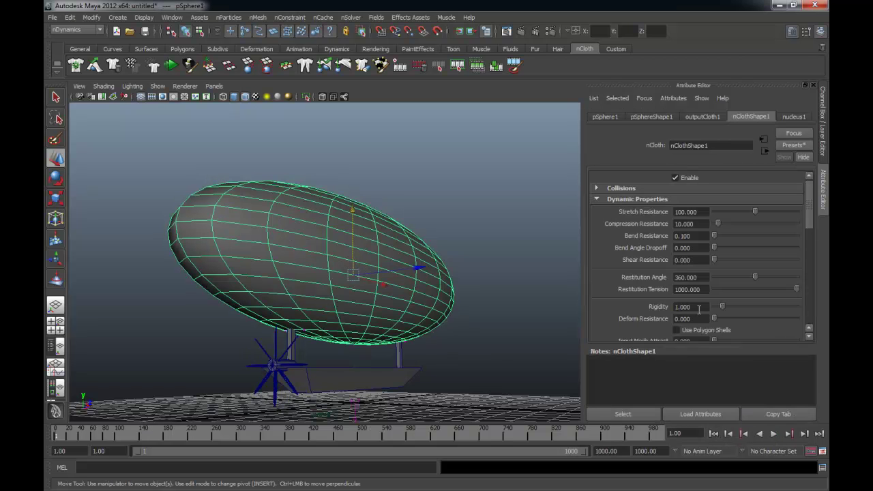
type(".1")
left_click_drag(702, 213, 670, 212)
left_click(771, 435)
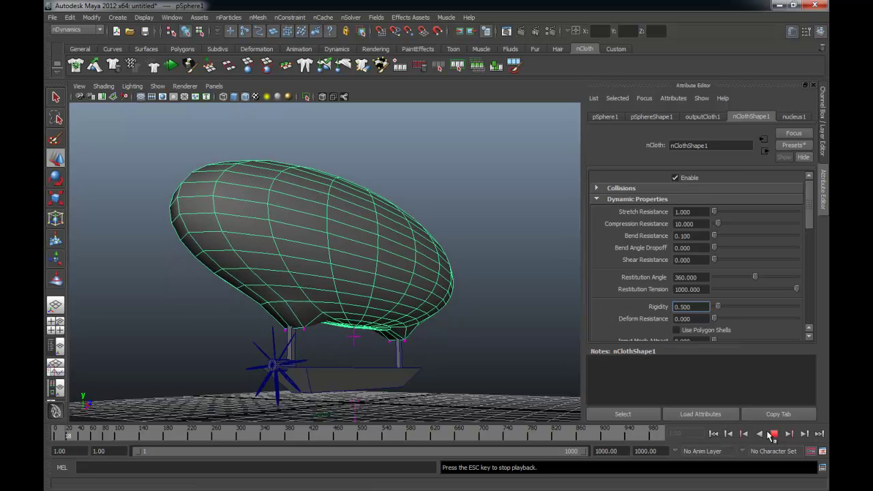
mouse_move(433, 311)
left_mouse_down("alt")
mouse_move(467, 314)
mouse_move(425, 312)
mouse_move(442, 320)
left_mouse_up("alt")
left_click_drag(376, 248, 401, 251, "alt")
left_click(774, 434)
left_click(714, 434)
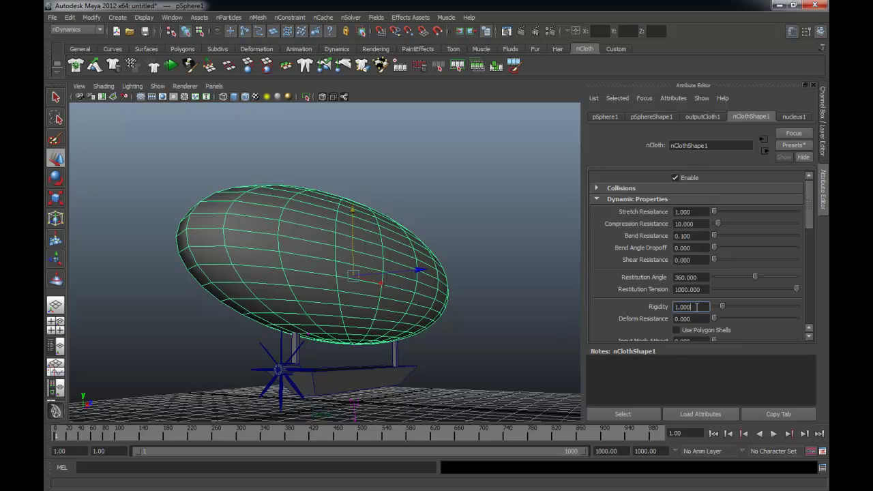
Step: Set the balloon's Rigidity to 0, play the simulation, and examine the cloth above the struts
type("0")
key("Return")
left_click(465, 289)
left_click(775, 434)
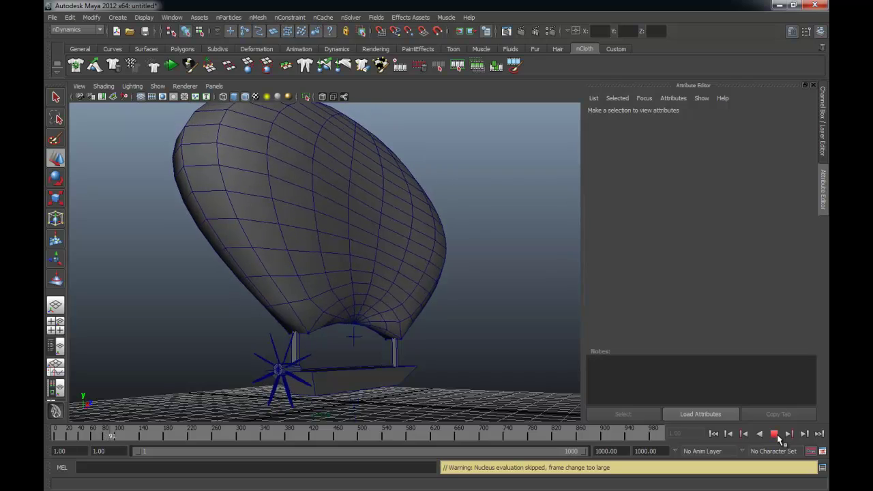
left_click(776, 434)
left_click_drag(489, 288, 464, 273, "alt")
left_click_drag(432, 352, 368, 347, "alt")
middle_click_drag(368, 347, 303, 269, "alt")
left_click_drag(262, 227, 288, 272, "alt")
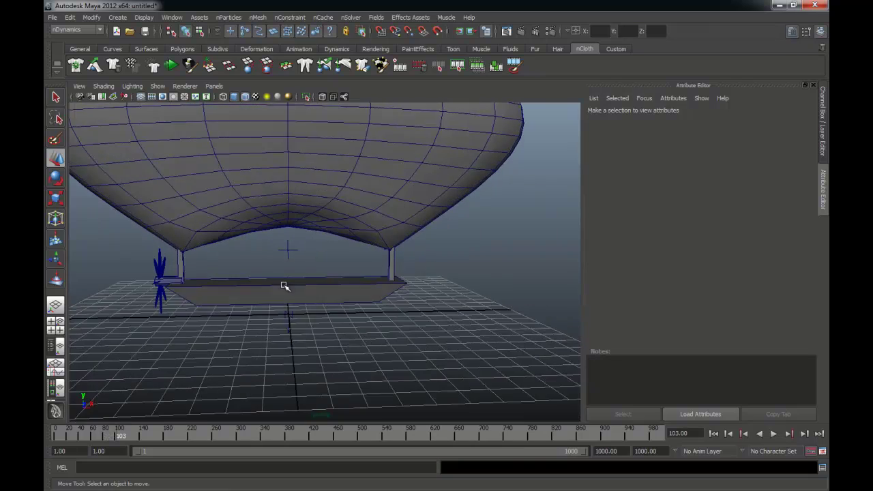
Step: Key the hull at frames 1 and 40, with the playback range shortened to end at frame 226
left_click(317, 290)
mouse_move(323, 294)
left_mouse_down("alt")
mouse_move(343, 294)
mouse_move(336, 294)
left_mouse_up("alt")
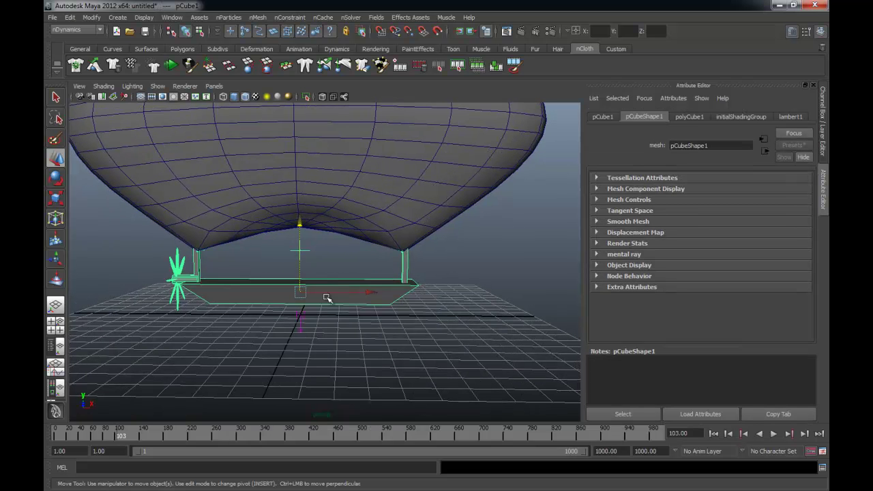
left_click(722, 433)
left_click_drag(500, 371, 347, 312, "alt")
key("s")
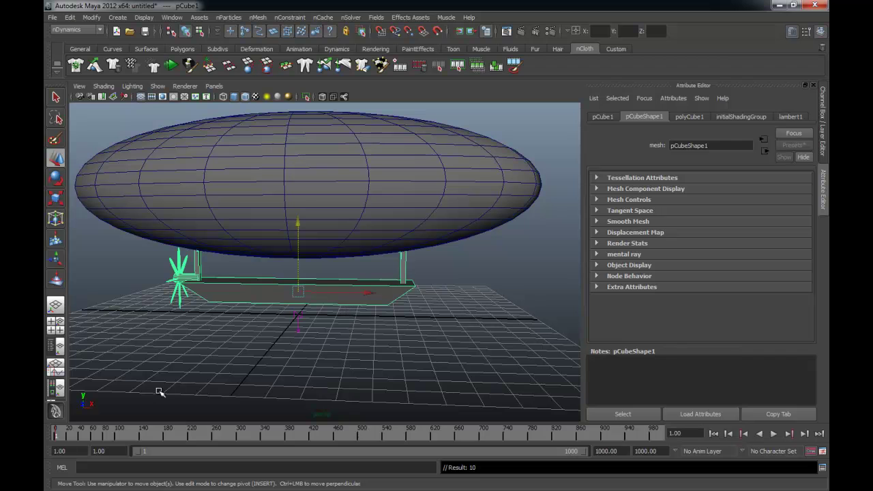
left_click_drag(585, 452, 213, 452)
left_click_drag(136, 434, 270, 443)
Step: Rotate the hull to a Rotate Y of -90 at frame 80 and key it there
key("e")
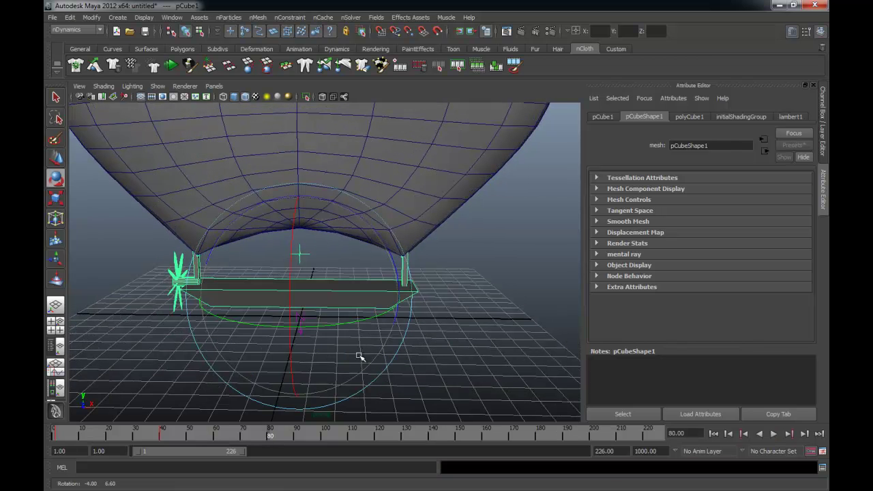
left_click(357, 321)
key("ctrl+a")
middle_click_drag(537, 341, 398, 361)
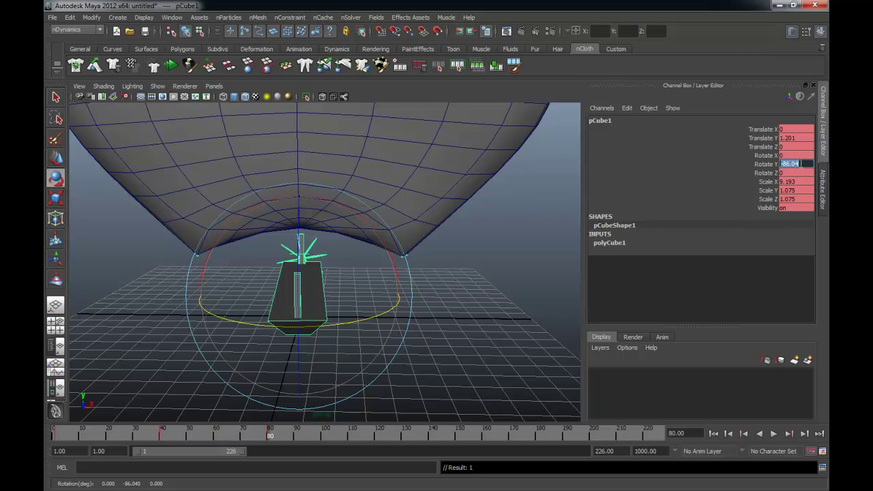
key("Return")
left_click_drag(357, 288, 454, 298, "alt")
left_click(450, 304)
left_click(369, 304)
left_click_drag(399, 354, 399, 354, "alt")
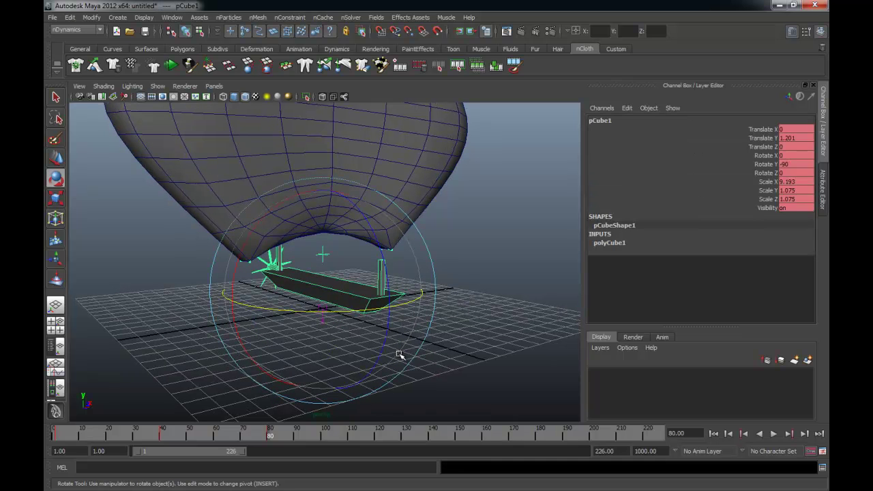
Step: Play the animation from the first frame to check how the balloon follows the turning hull
left_click(714, 434)
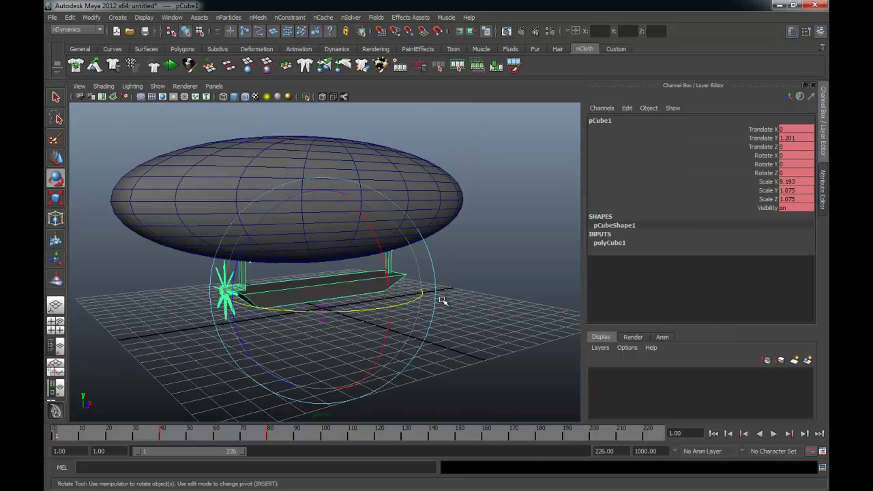
left_click(454, 308)
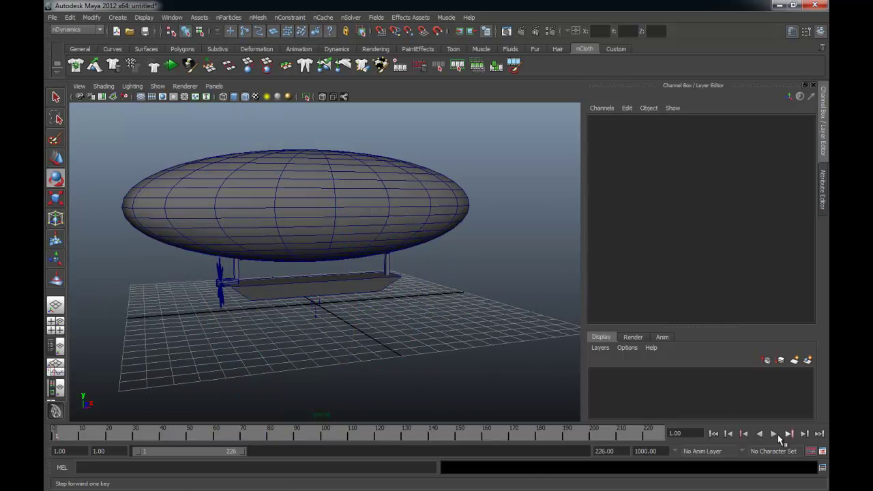
left_click(773, 434)
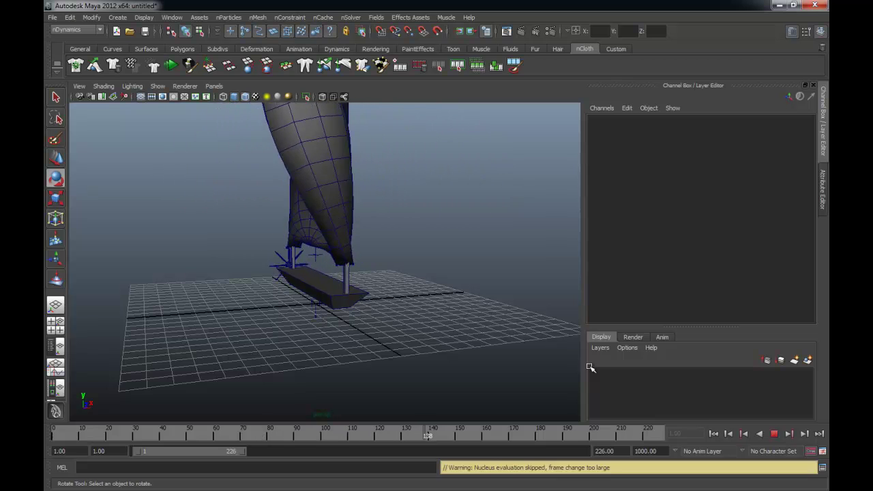
left_click_drag(413, 248, 420, 295, "alt")
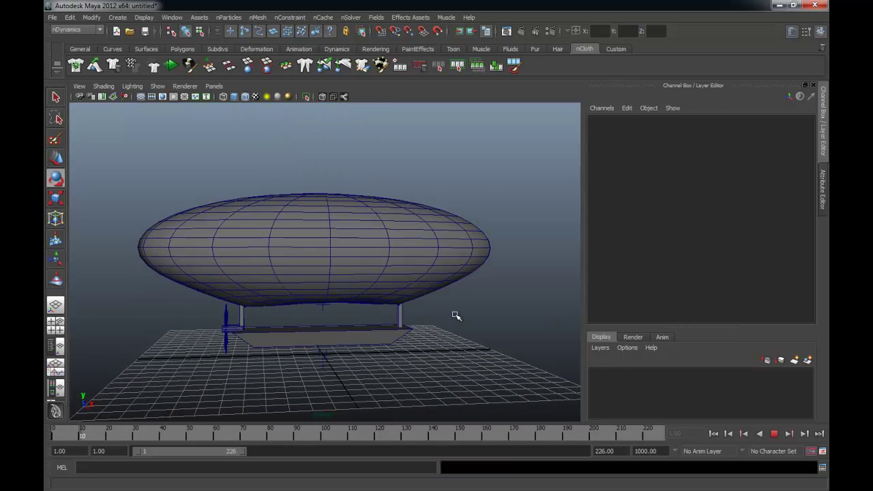
left_click(777, 434)
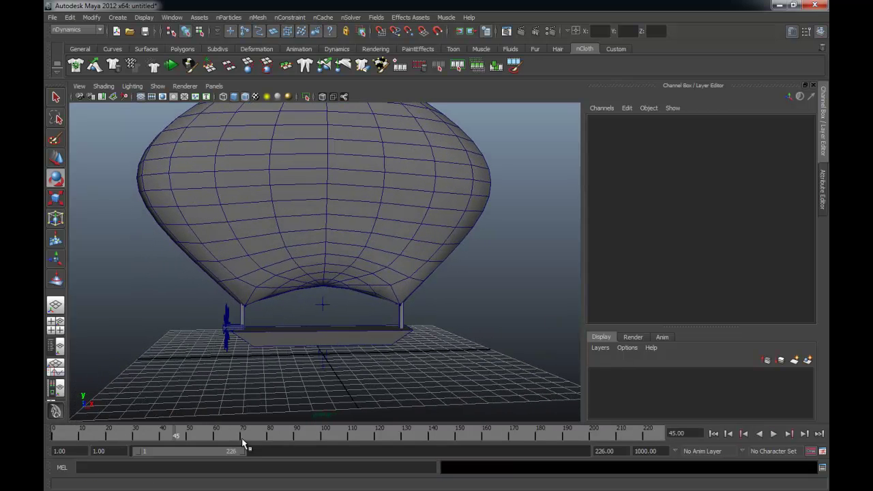
Step: Extend the playback range to frame 416 and set the balloon's Stretch Resistance to 100
left_click_drag(243, 457, 329, 457)
left_click(377, 254)
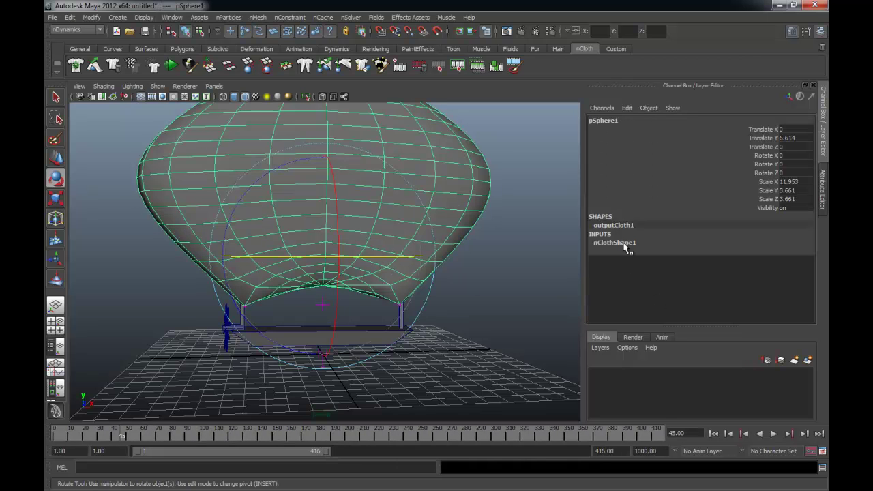
left_click(823, 205)
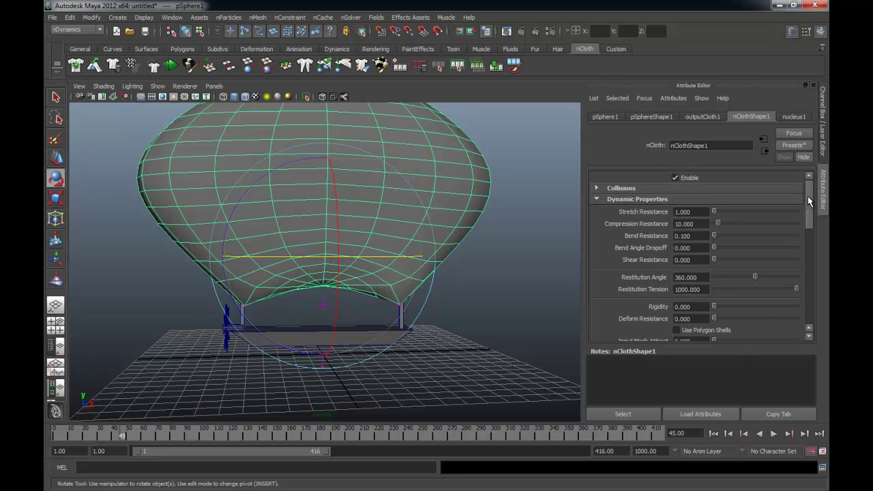
left_click(668, 212)
Step: Play the turning airship from the first frame to check the stiffer balloon, and rewind
left_click(713, 434)
left_click(774, 433)
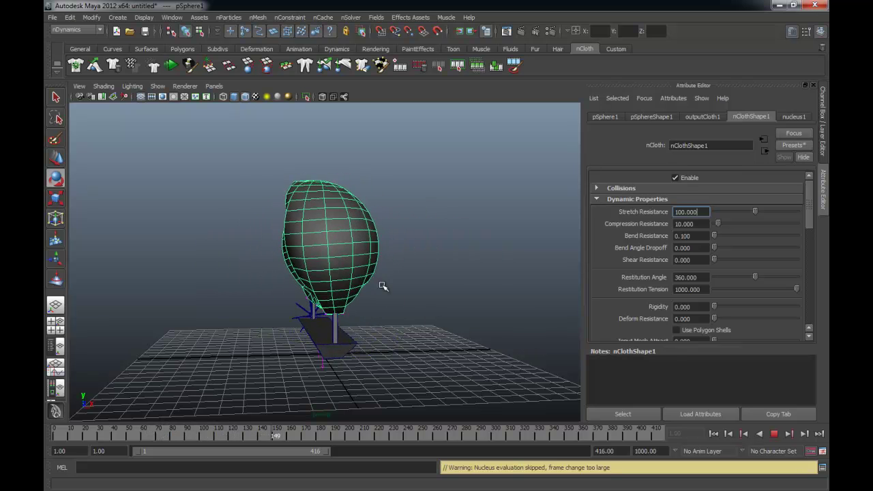
left_click(774, 434)
left_click(714, 433)
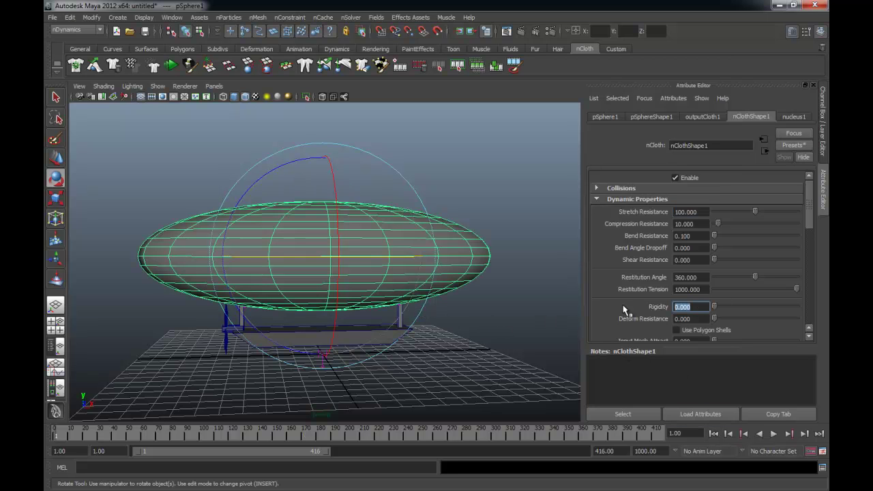
Step: Set the balloon's Rigidity to 0.5 and play the turn to check how well it keeps its shape
left_click(774, 434)
left_click(491, 334)
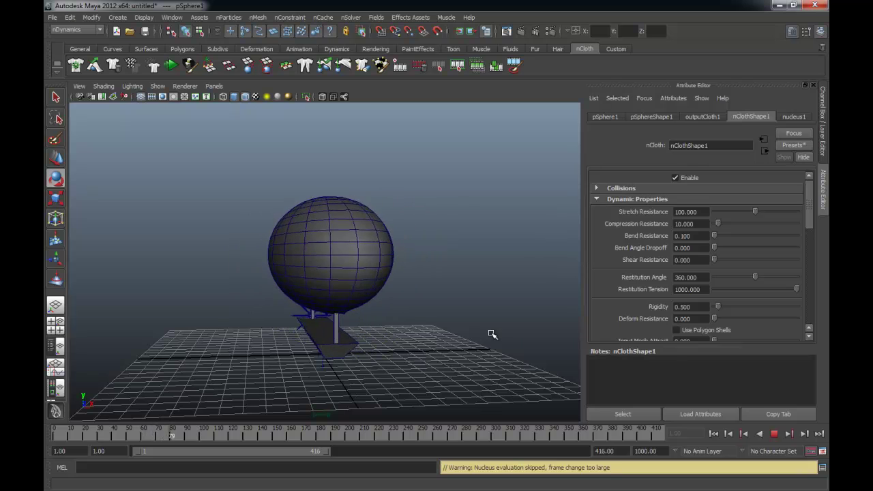
left_click(775, 433)
left_click_drag(368, 287, 435, 278, "alt")
Step: Set the balloon's Rigidity to 0.1, replay the turn from the first frame, and reselect the balloon
left_click(448, 262)
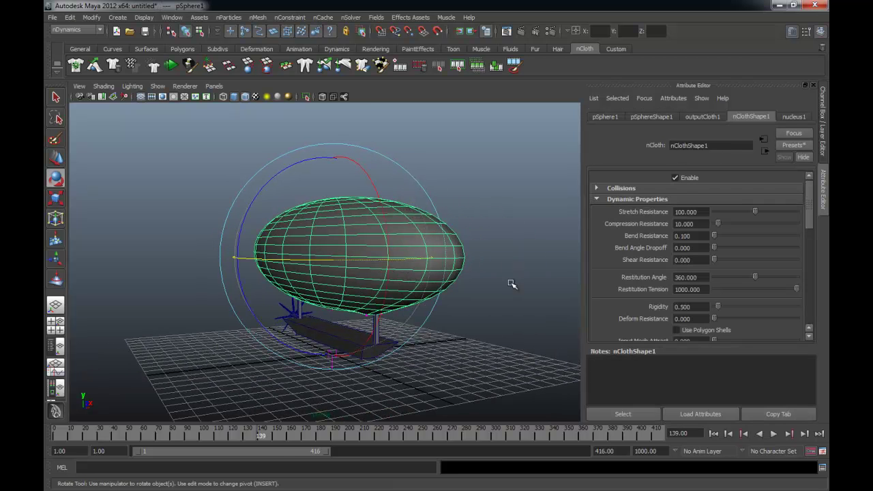
type("0.1")
key("Return")
left_click(714, 433)
left_click(775, 434)
left_click(497, 347)
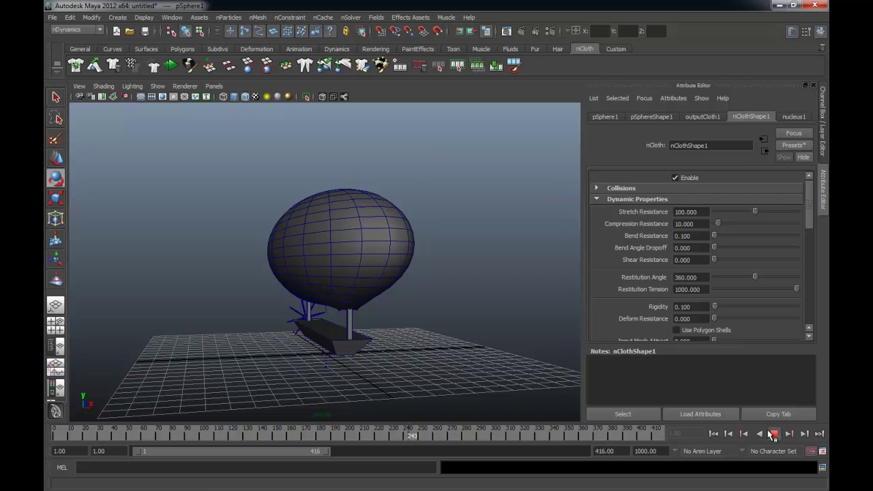
left_click(773, 435)
left_click(326, 221)
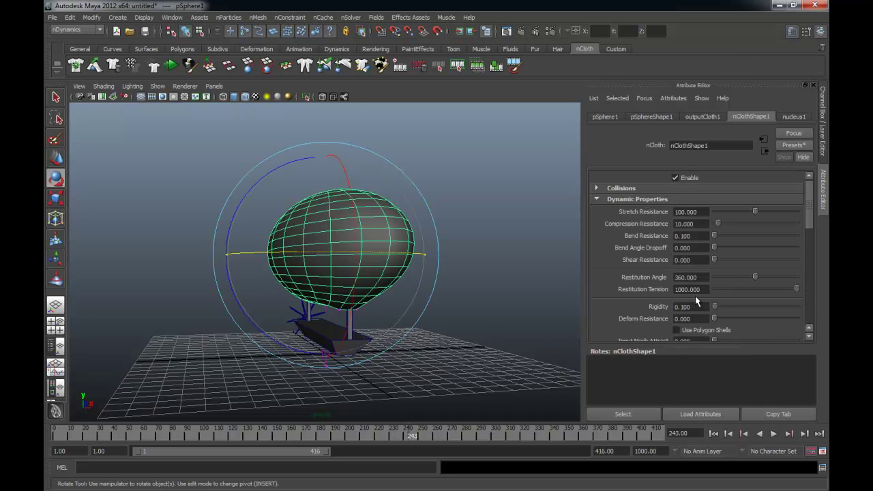
Step: Set the balloon's Rigidity to 0 and its Stretch Resistance to 1
type("0")
key("Return")
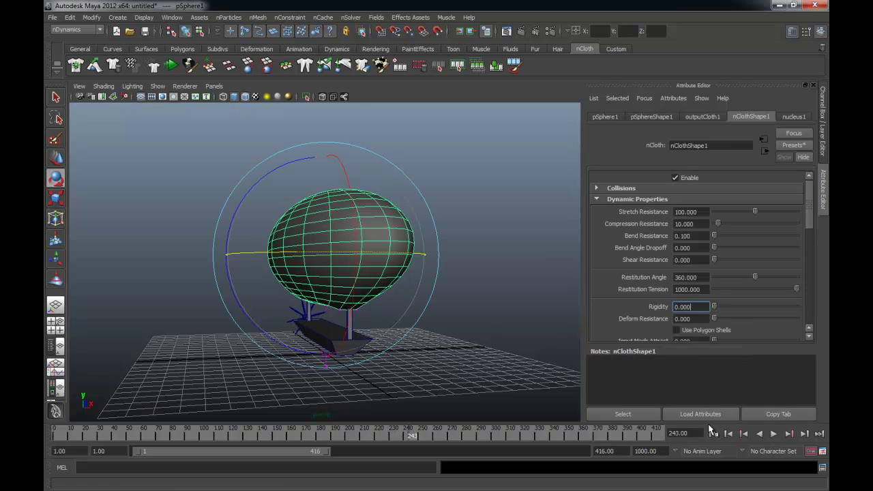
double_click(707, 212)
type("1")
key("Return")
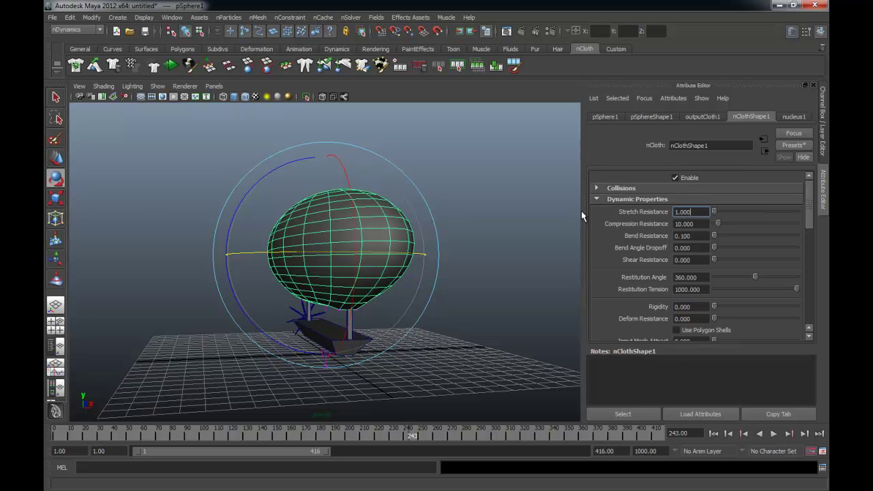
Step: Play the turn from the first frame to check how the softer balloon behaves, and rewind
left_click(718, 434)
left_click(774, 434)
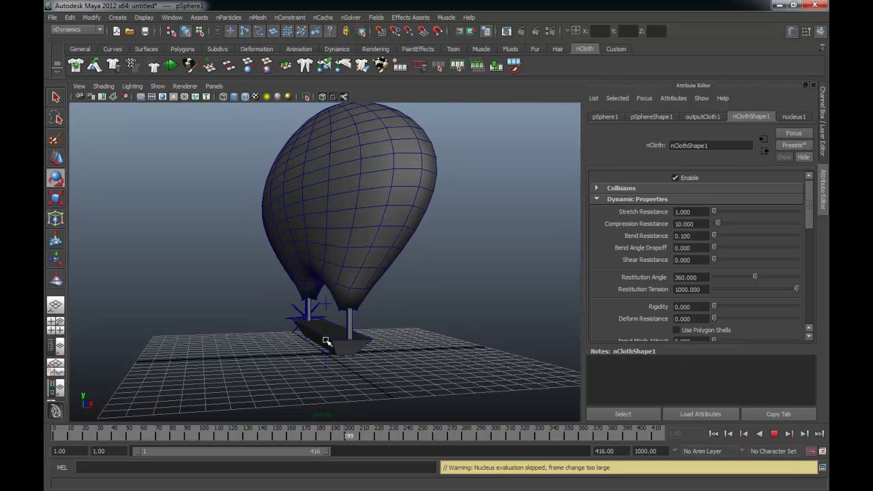
left_click(774, 434)
left_click(712, 434)
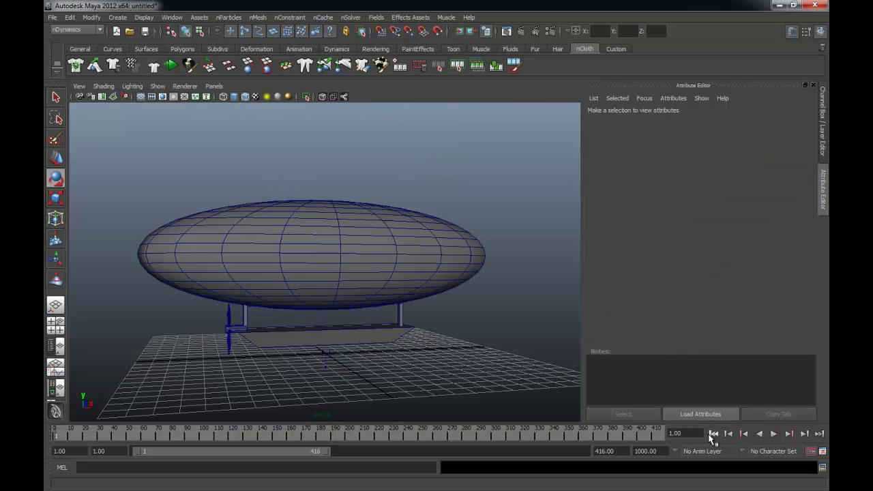
Step: Select the hull at frame 1, delete all its animation keys from the timeline, and deselect it
left_click(340, 339)
left_click_drag(364, 343, 339, 343, "alt")
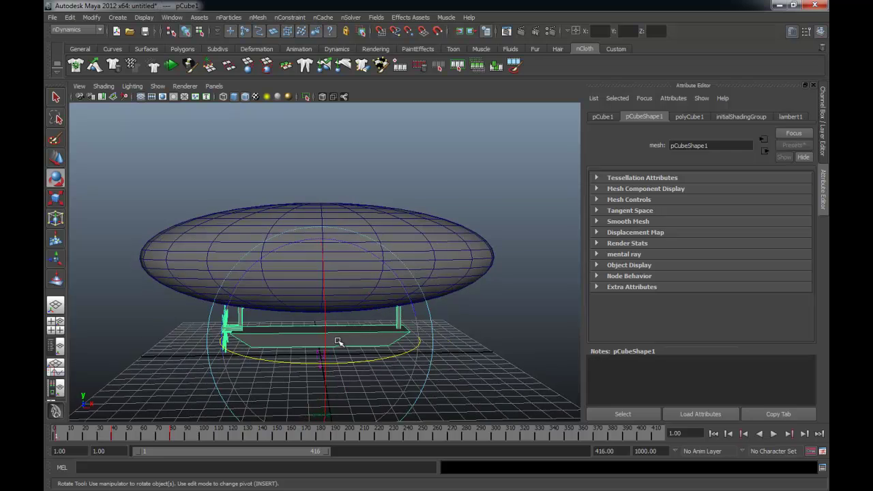
middle_click_drag(367, 338, 386, 305, "alt")
left_click_drag(385, 305, 194, 385, "alt")
left_click_drag(185, 437, 56, 437, "shift")
right_click(82, 434)
left_click(101, 325)
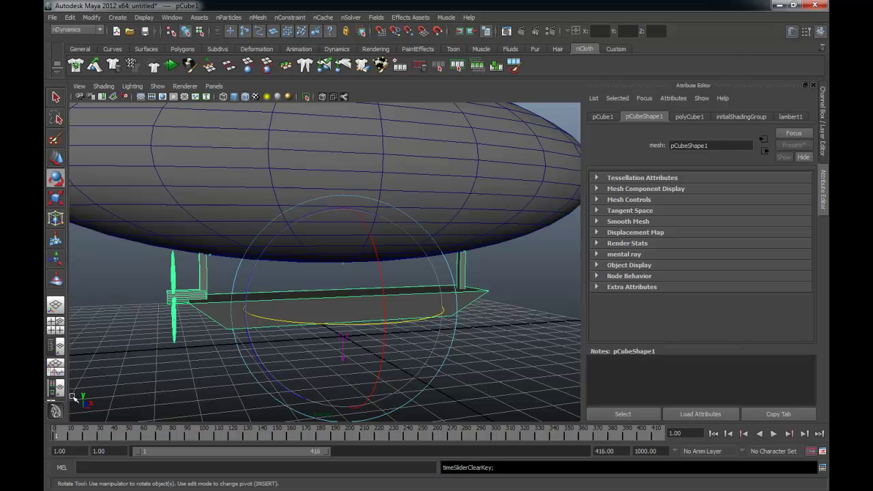
left_click(505, 362)
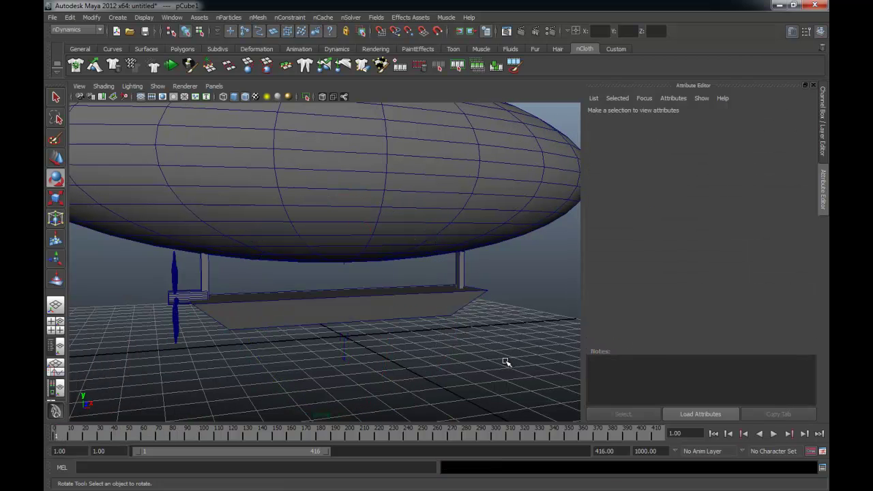
Step: Create a NURBS circle as a control curve and raise it to just above the hull's deck
left_click(113, 49)
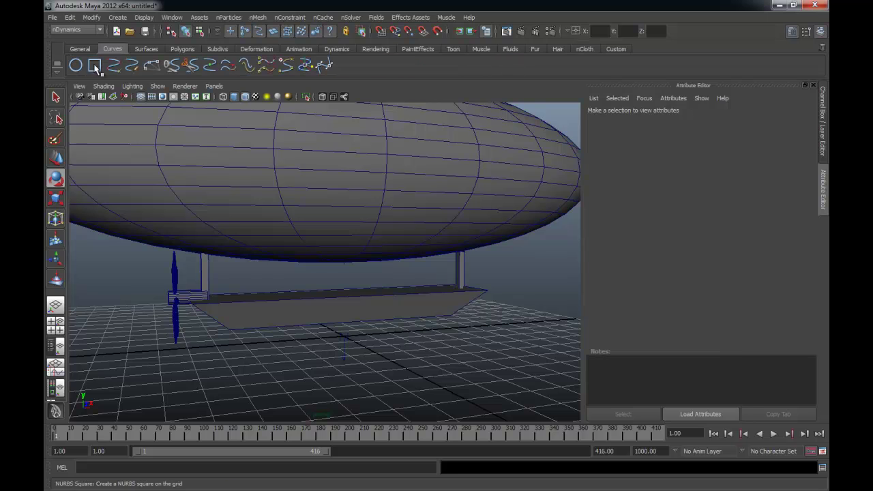
left_click(82, 69)
key("w")
left_click_drag(348, 287, 346, 249)
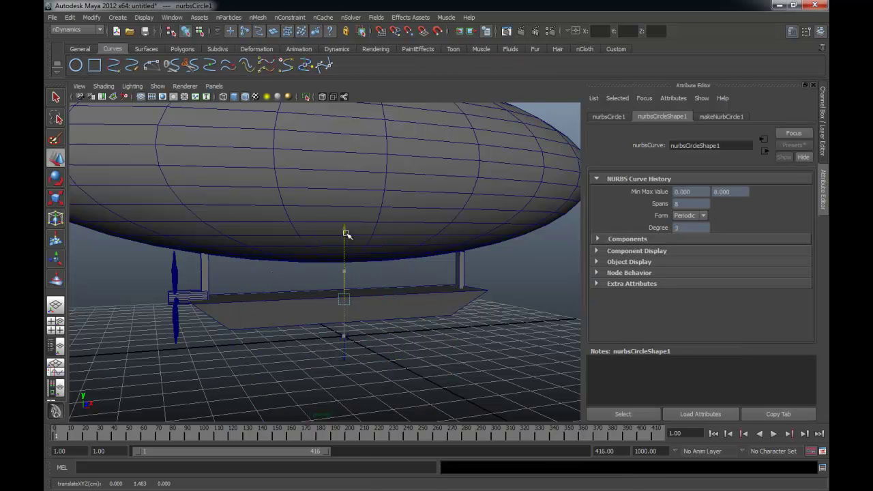
Step: Freeze the control circle's transformations in its position above the deck
key("e")
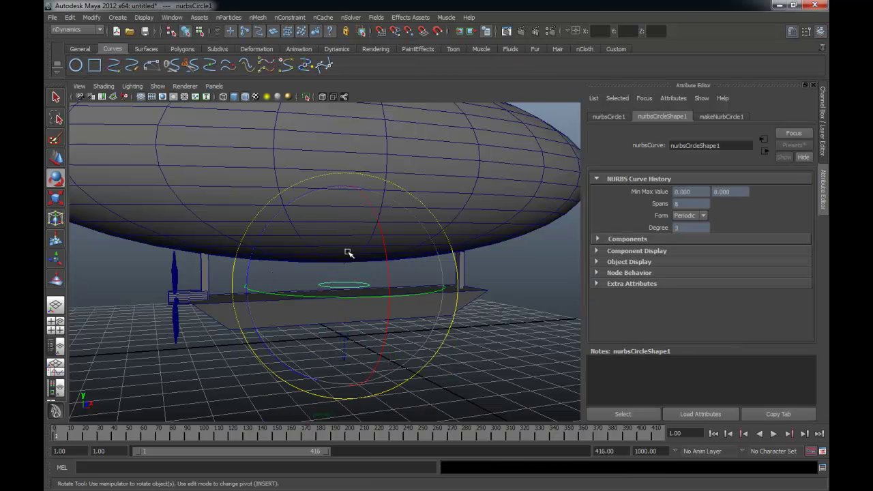
left_click_drag(386, 250, 430, 282, "alt")
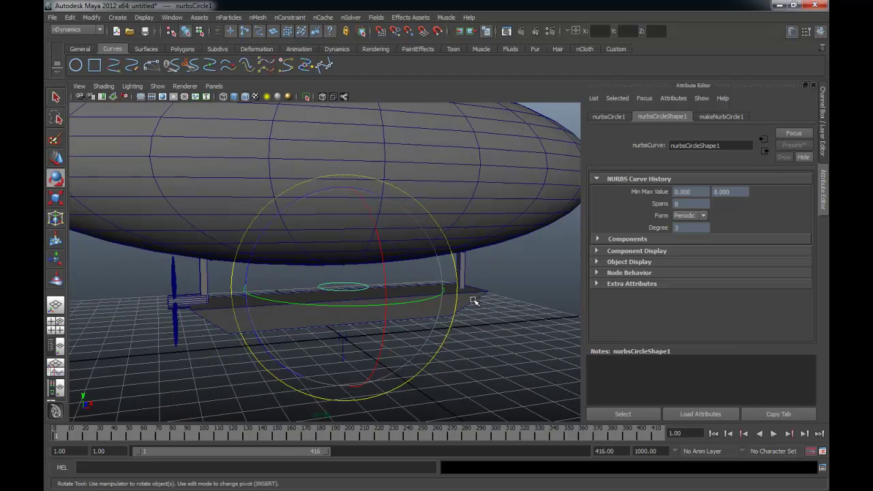
left_click_drag(386, 316, 417, 293, "alt")
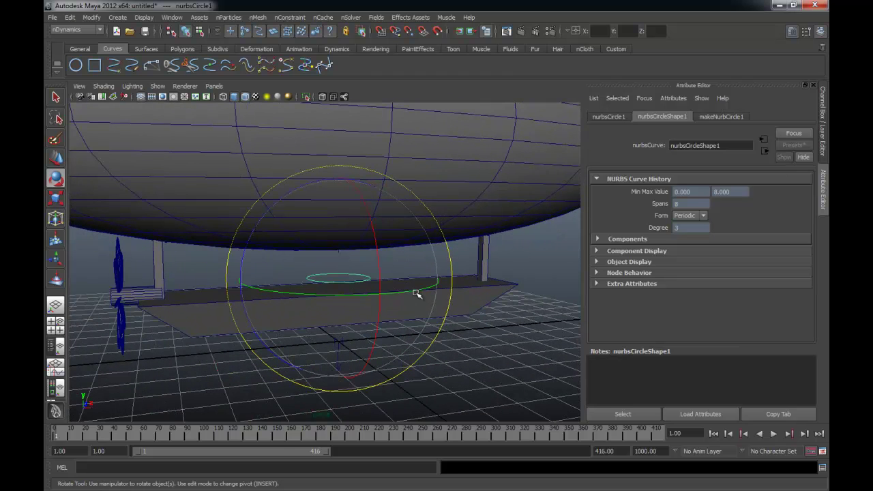
left_click_drag(305, 348, 361, 341, "alt")
left_click_drag(382, 297, 364, 302, "alt")
right_click_drag(365, 302, 390, 304, "alt")
middle_click_drag(375, 275, 372, 269, "alt")
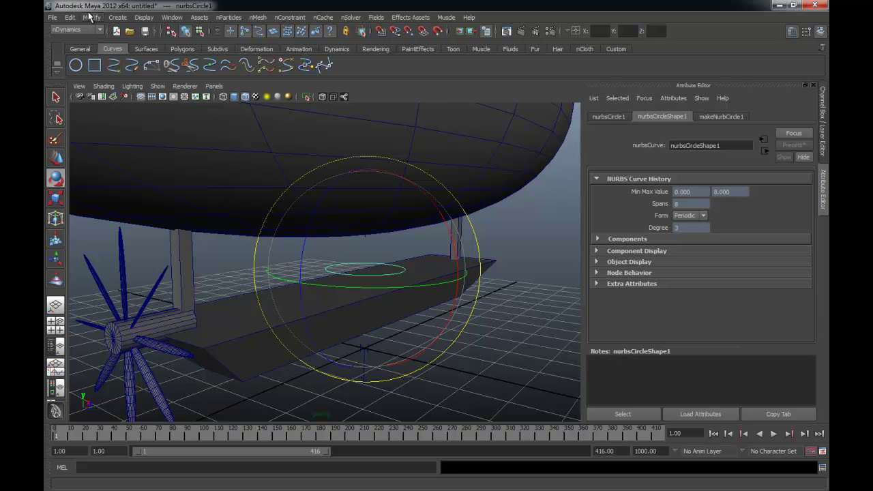
left_click(89, 17)
left_click(109, 56)
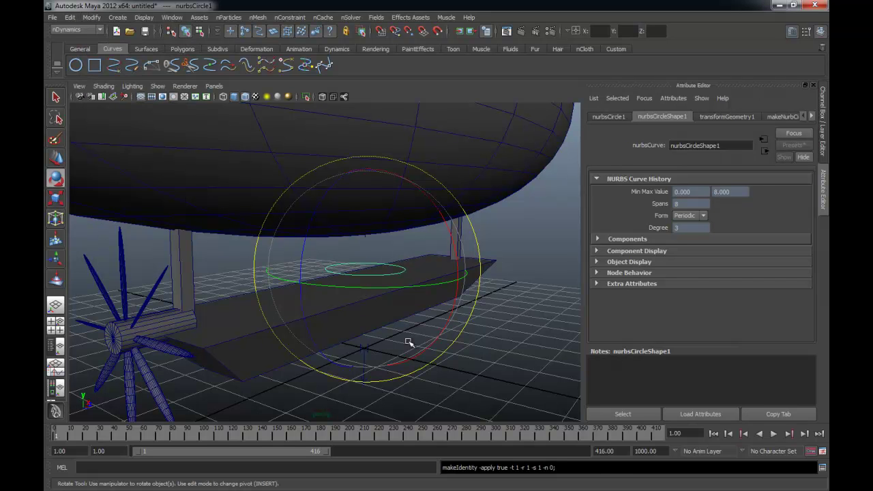
Step: Shorten the playback range to frame 296 and key the circle at frames 1 and 50, moved to about Y 2.37, Z -1.31 at frame 50
left_click_drag(332, 453, 276, 452)
left_click_drag(154, 438, 158, 437)
key("w")
left_click_drag(409, 278, 381, 287, "alt")
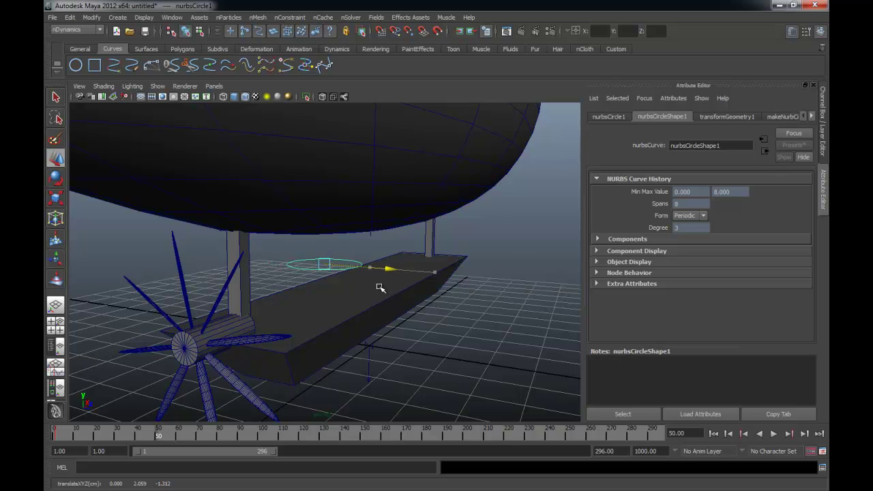
mouse_move(158, 433)
left_mouse_down()
mouse_move(56, 432)
mouse_move(155, 434)
left_mouse_up()
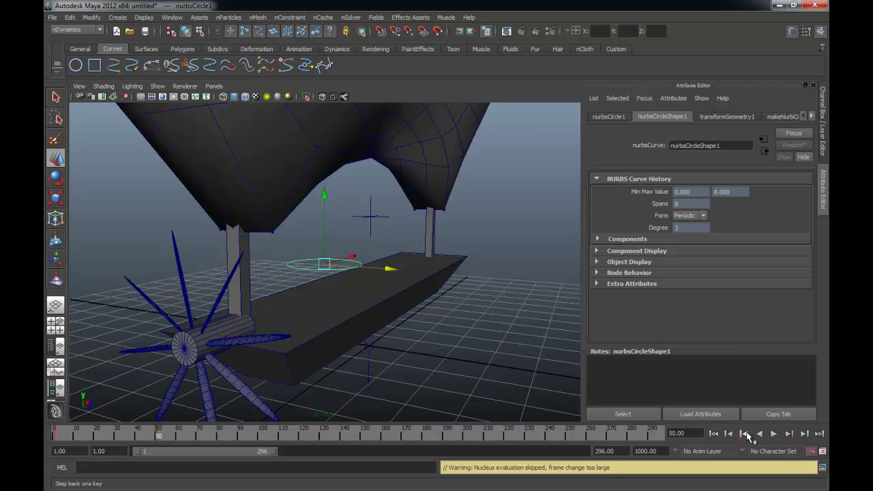
left_click(746, 436)
left_click(746, 436)
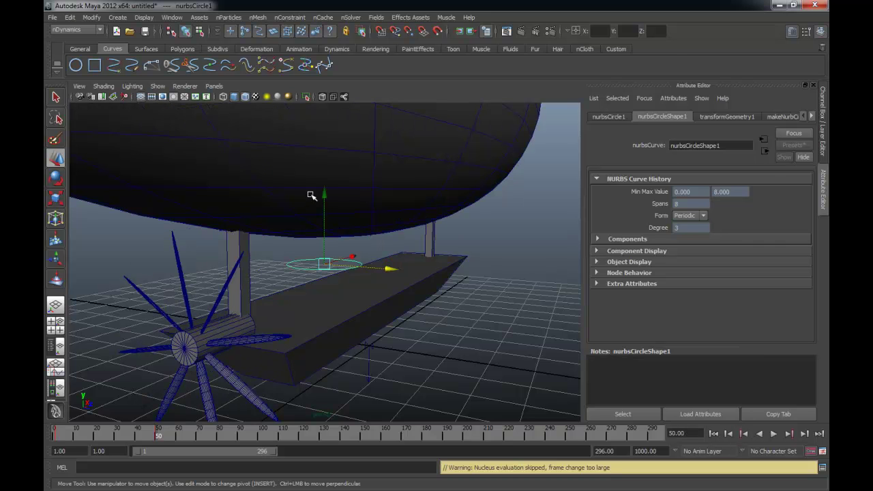
left_click_drag(325, 194, 324, 185)
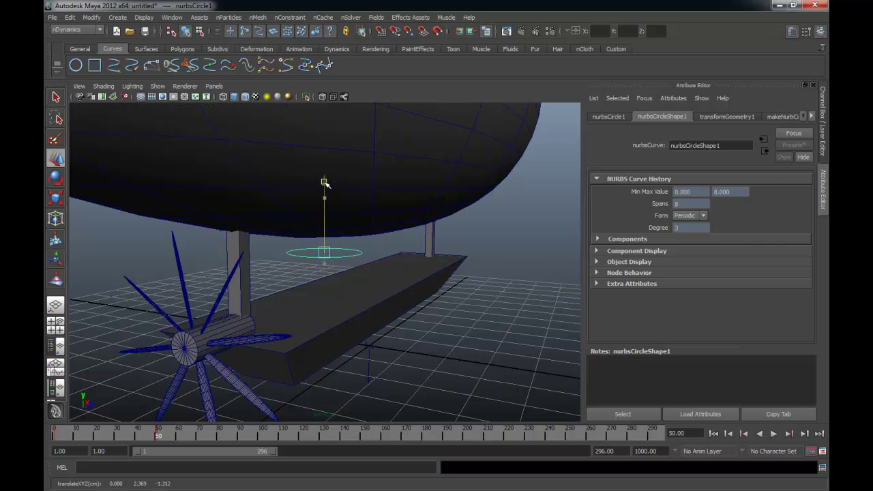
Step: Key the circle at frame 100, moved to the opposite side at about Z 2.09 and lowered, and play the motion
left_click(263, 436)
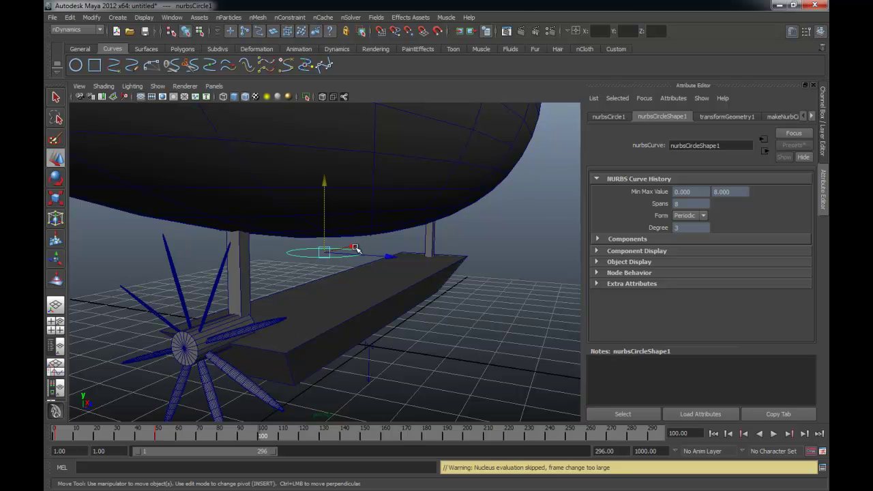
left_click_drag(388, 257, 481, 229)
left_click_drag(457, 188, 424, 280)
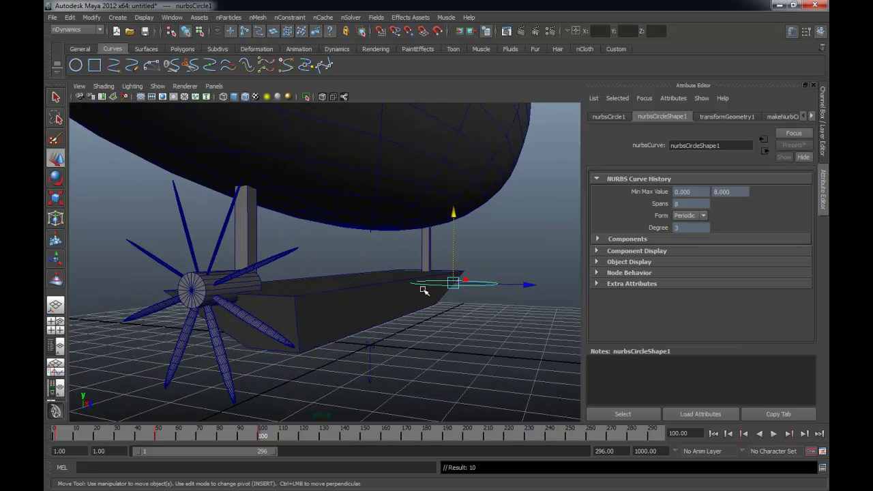
key("alt+v")
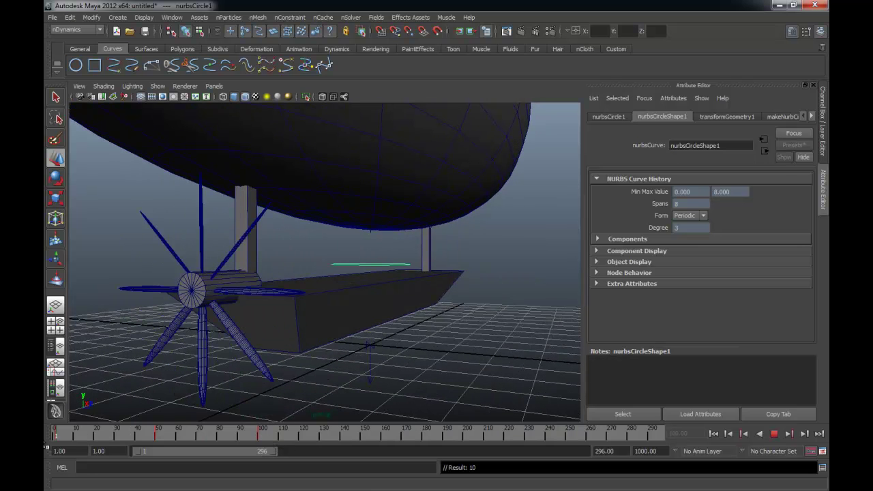
Step: Key the circle at frame 150, raised slightly and moved back across to near its starting position above the deck
left_click_drag(54, 440, 365, 439)
left_click_drag(454, 217, 454, 204)
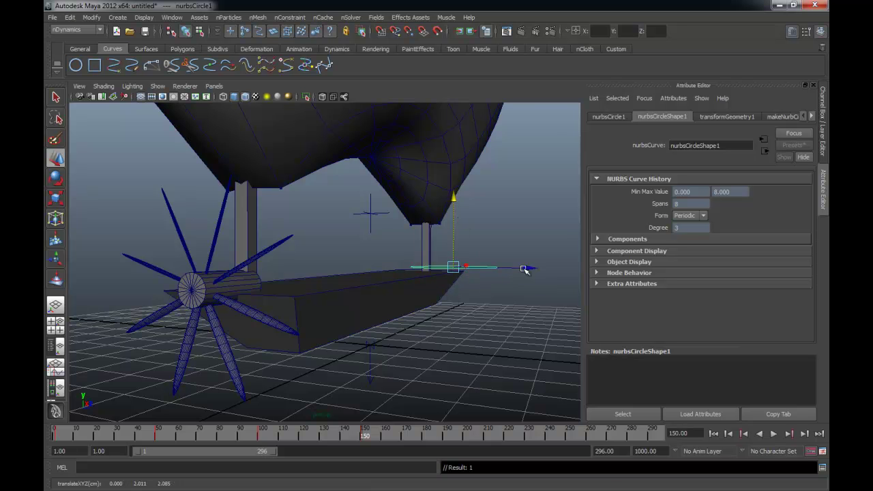
left_click_drag(440, 268, 403, 275, "alt")
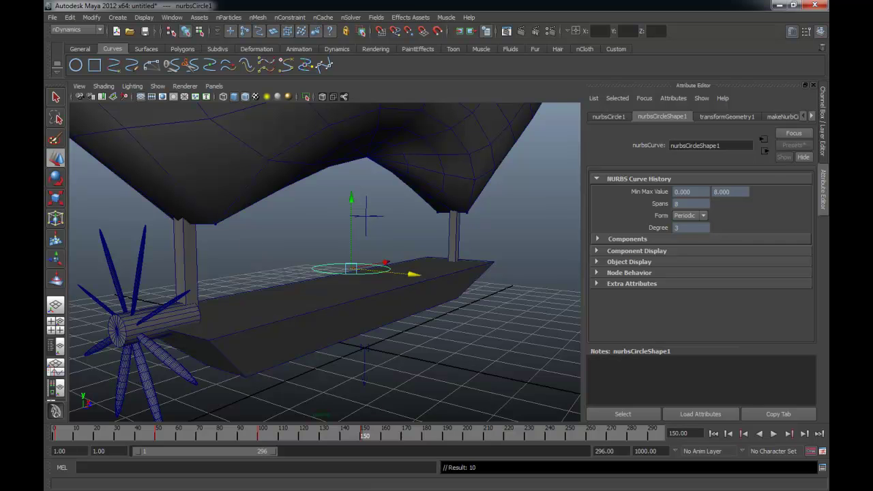
Step: Select all the circle's keys in the Graph Editor, set their Post Infinity to Oscillate, and put the editor away
left_click(173, 18)
mouse_move(189, 57)
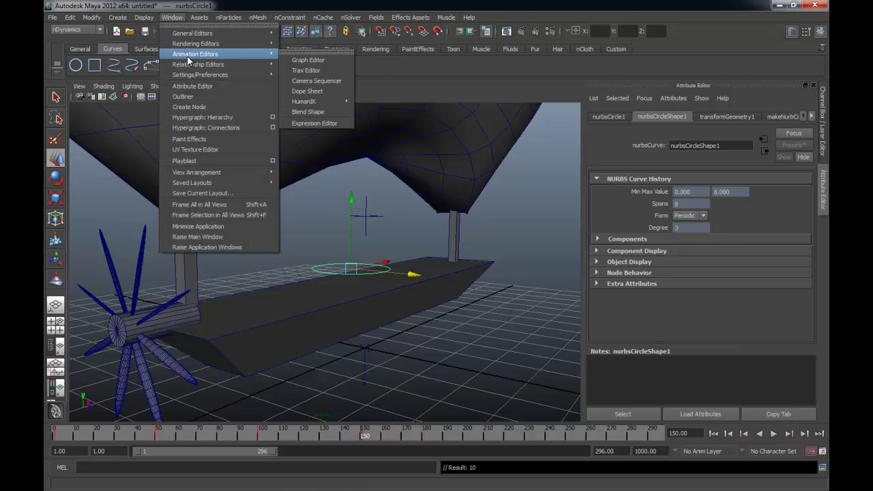
left_click(310, 60)
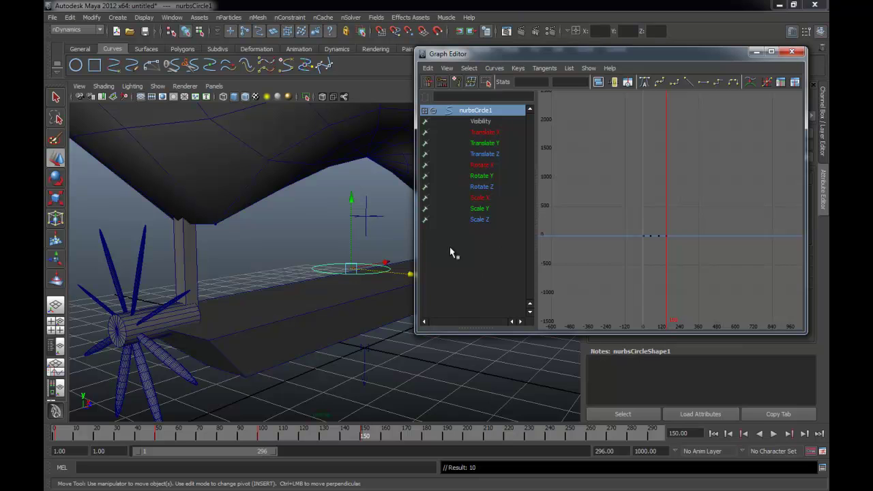
left_click_drag(561, 209, 692, 256)
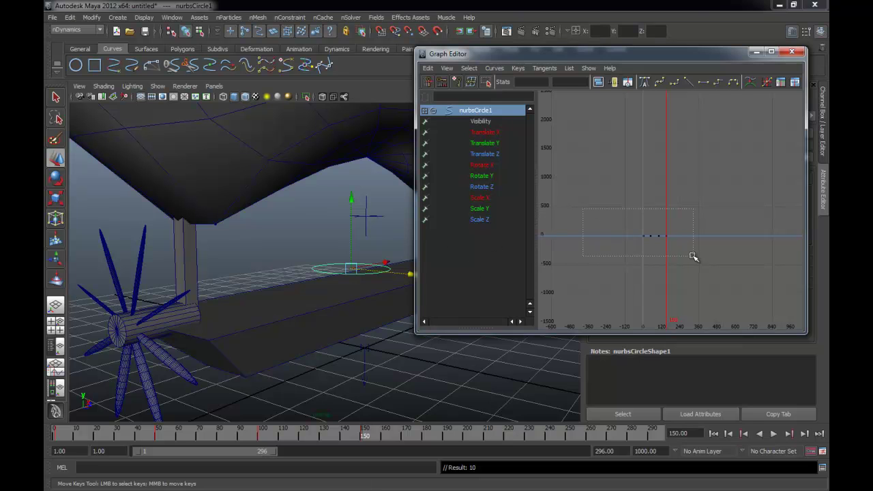
left_click(458, 69)
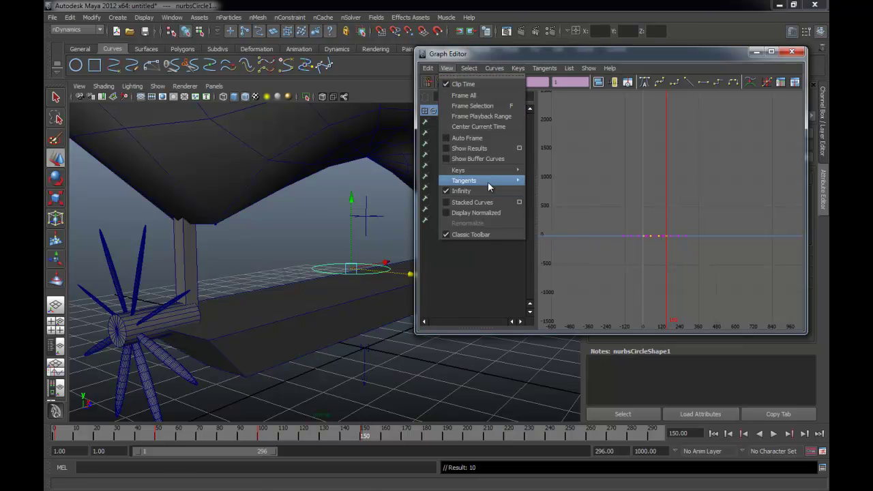
left_click(494, 69)
mouse_move(511, 96)
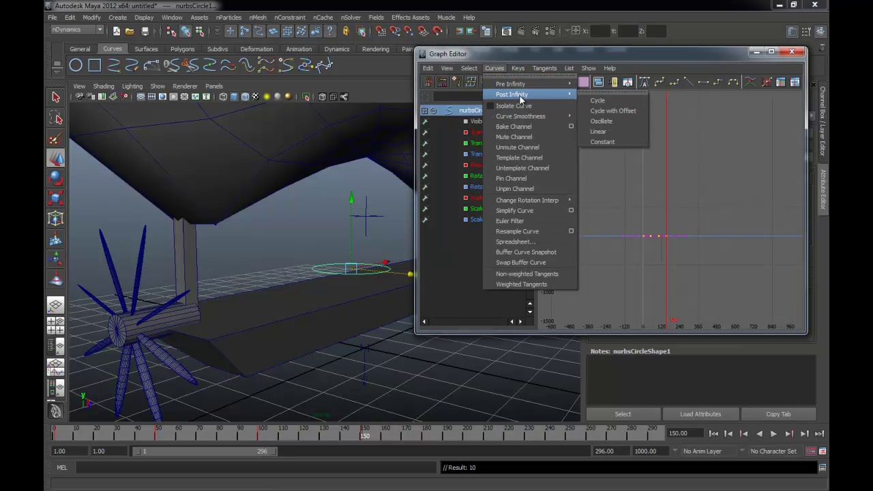
left_click(620, 127)
right_click_drag(608, 229, 674, 255, "alt")
mouse_move(640, 269)
middle_mouse_down("alt")
mouse_move(641, 209)
mouse_move(653, 177)
mouse_move(703, 173)
middle_mouse_up("alt")
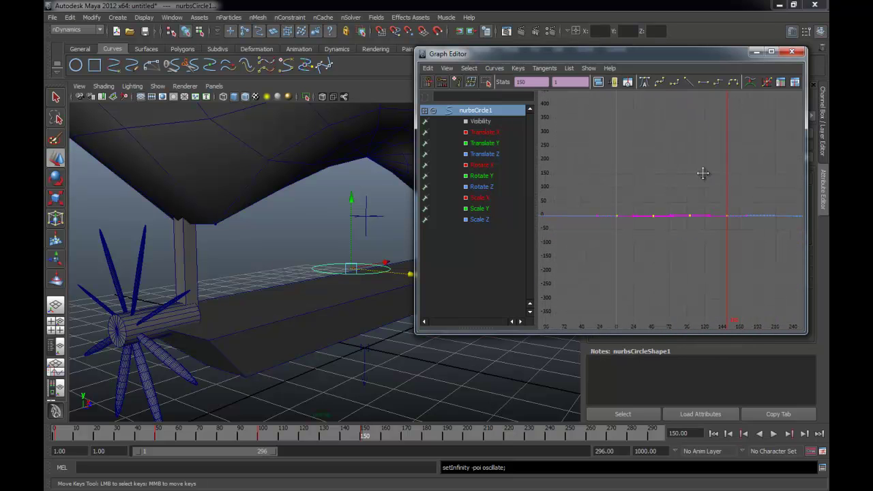
left_click(757, 53)
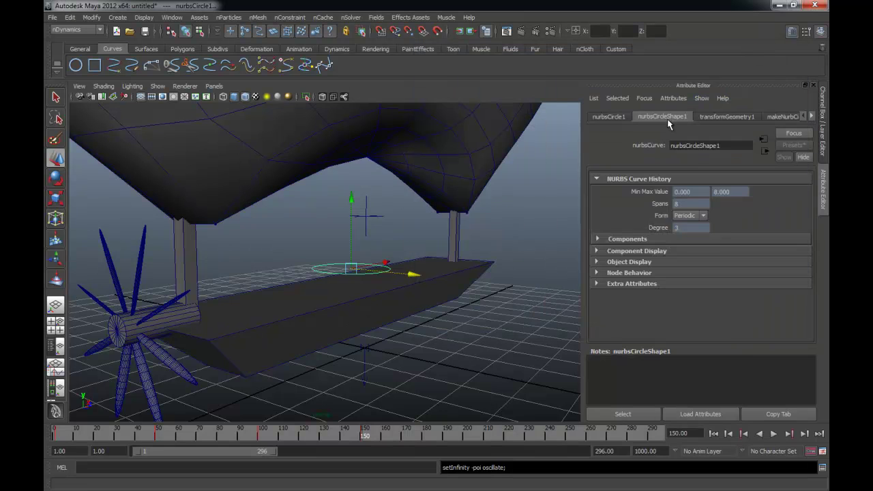
Step: Rewind to frame 1, parent the hull to the control circle, and clear the selection
left_click(543, 161)
mouse_move(507, 279)
left_mouse_down("alt")
mouse_move(483, 265)
mouse_move(498, 293)
left_mouse_up("alt")
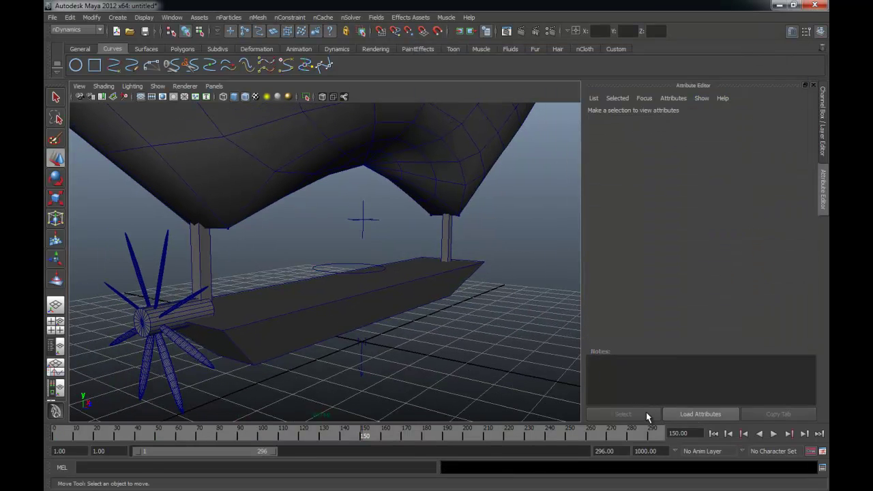
left_click(717, 434)
left_click(336, 265)
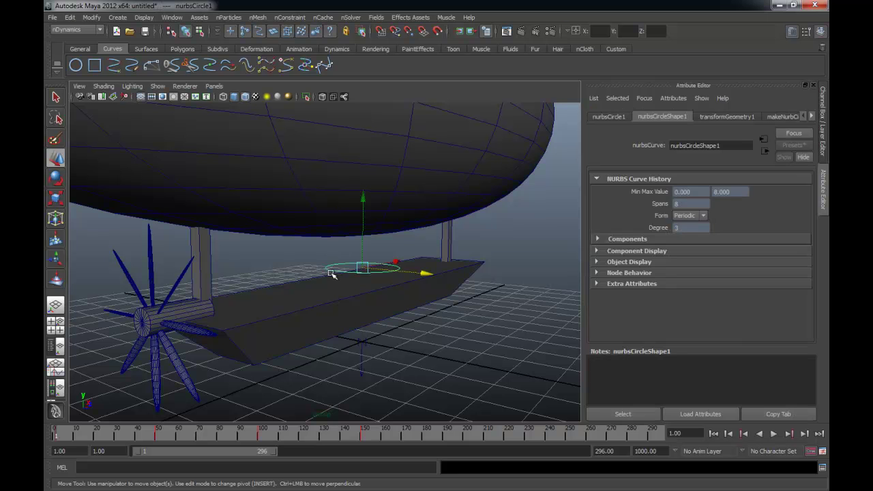
left_click(313, 312)
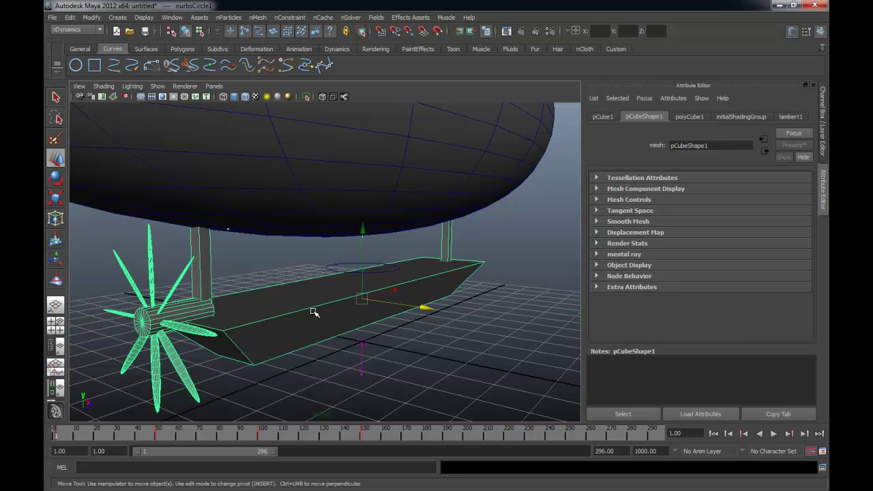
left_click(341, 265)
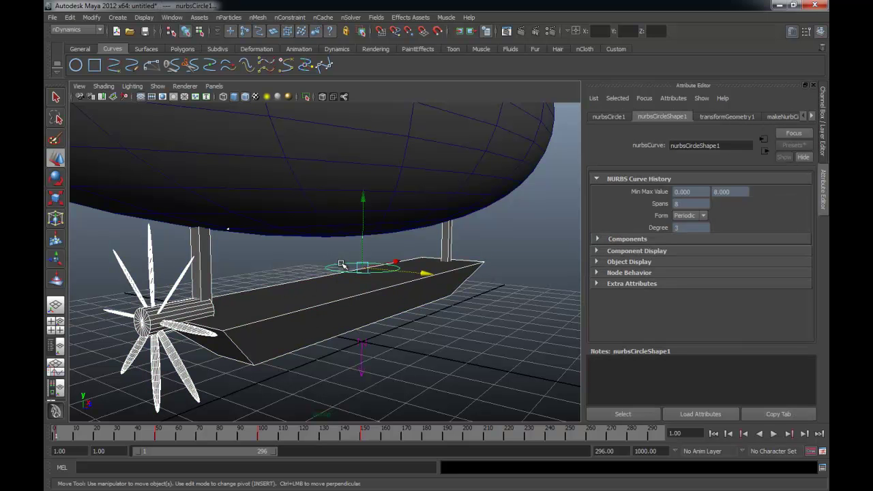
key("p")
left_click(540, 258)
scroll(448, 262, "down", 3)
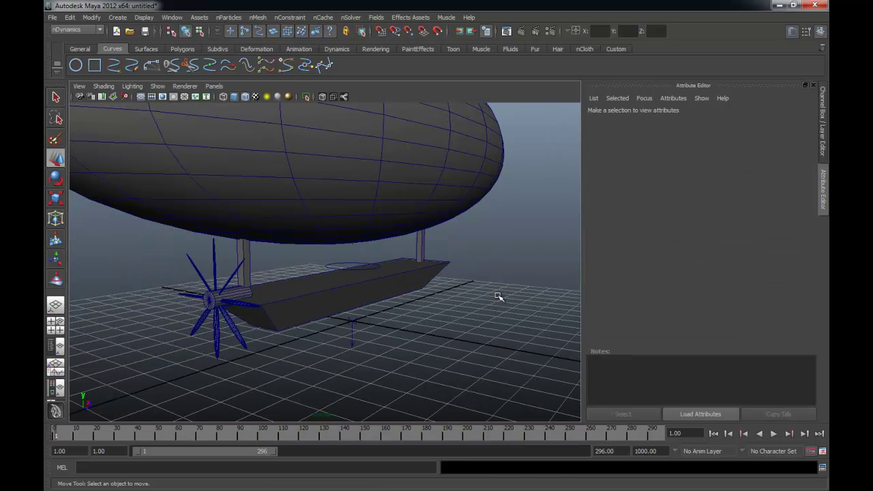
Step: Play the hull's oscillating motion, examine it from several angles, and stop at frame 100
left_click(775, 435)
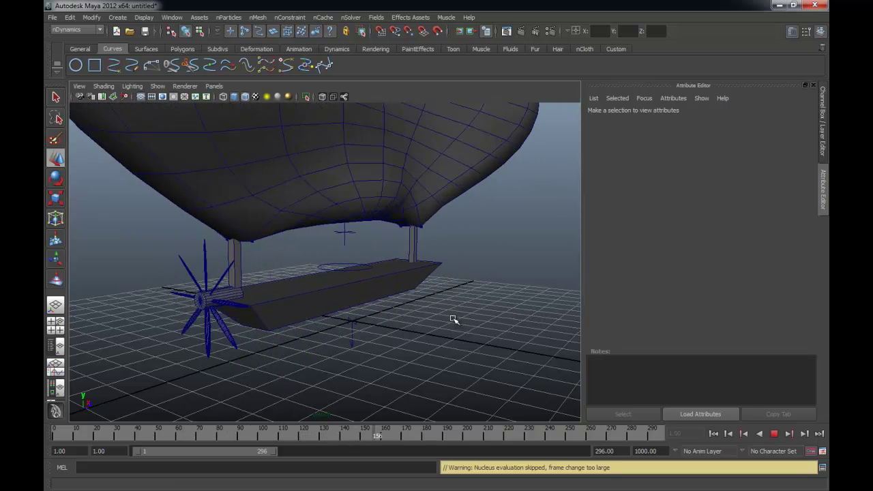
left_click_drag(455, 320, 392, 275, "alt")
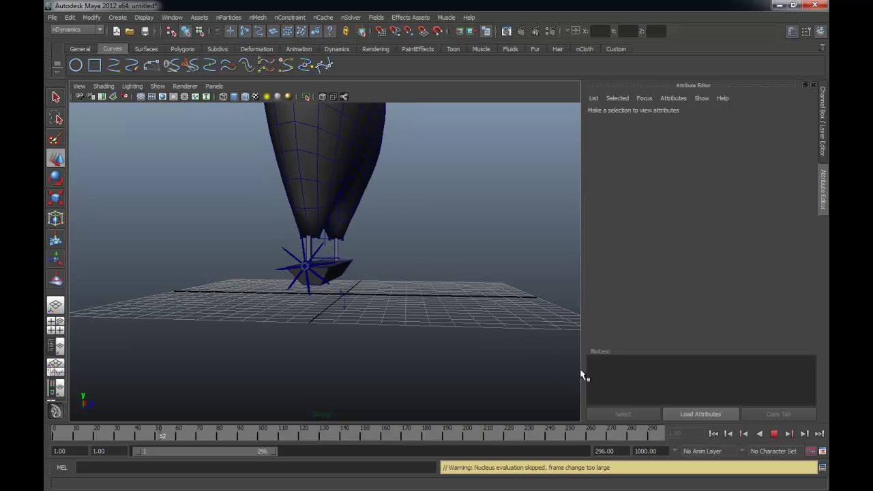
left_click(774, 435)
right_click_drag(366, 312, 462, 309, "alt")
left_click_drag(462, 309, 455, 302, "alt")
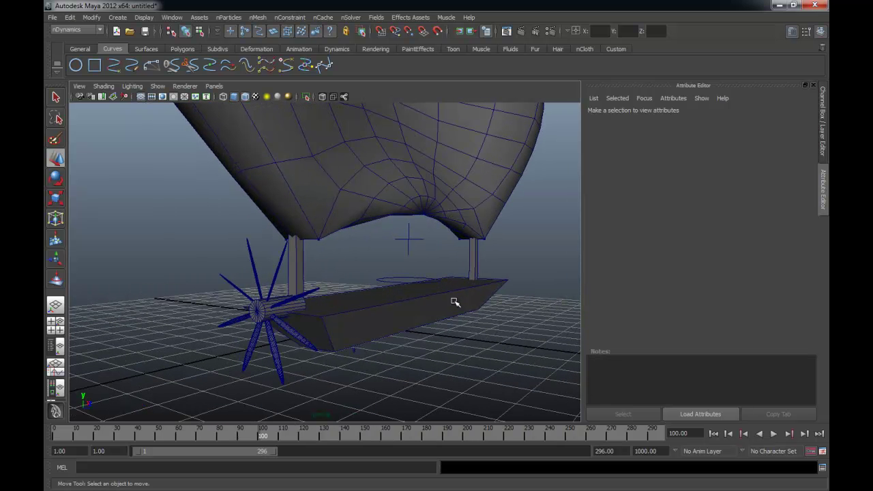
Step: At frame 100, shift the small control circle slightly back along Z to reduce its sideways drift
left_click(386, 281)
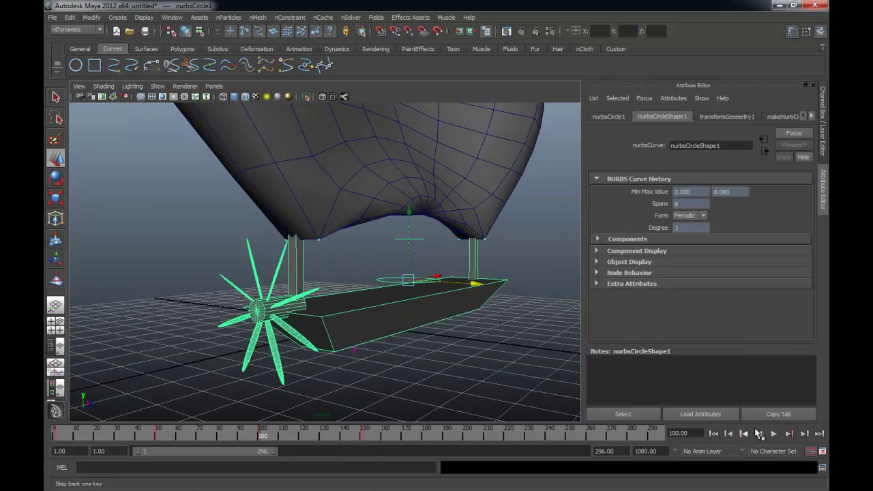
left_click(744, 434)
left_click_drag(464, 320, 436, 258, "alt")
left_click(789, 434)
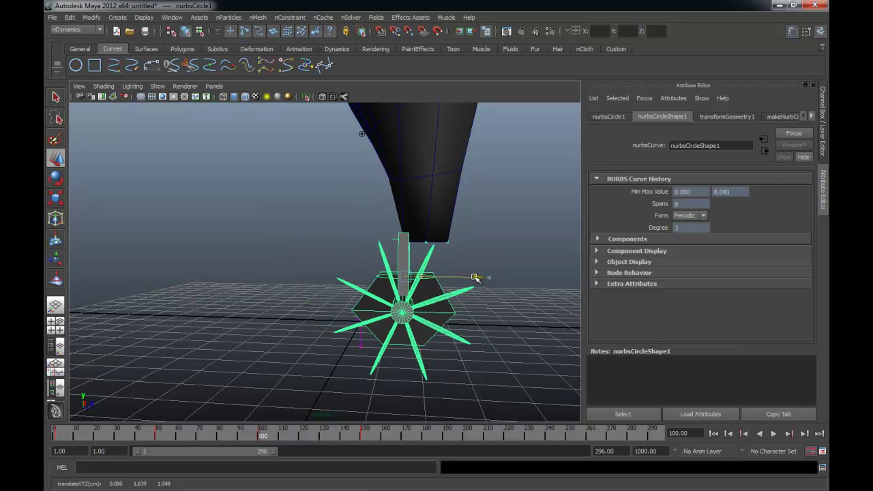
left_click_drag(476, 277, 470, 278)
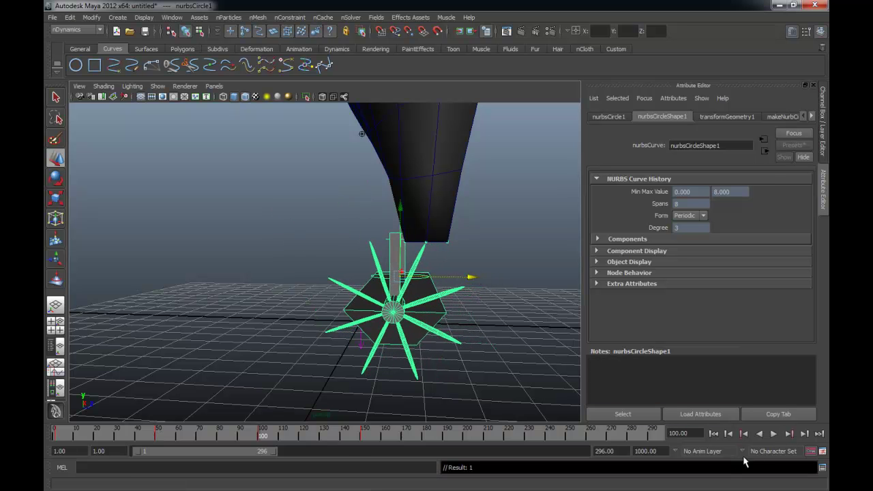
Step: At the circle's frame 150 key, move it along Z to about 0.47, rewind to frame 1, and clear the selection
left_click(796, 434)
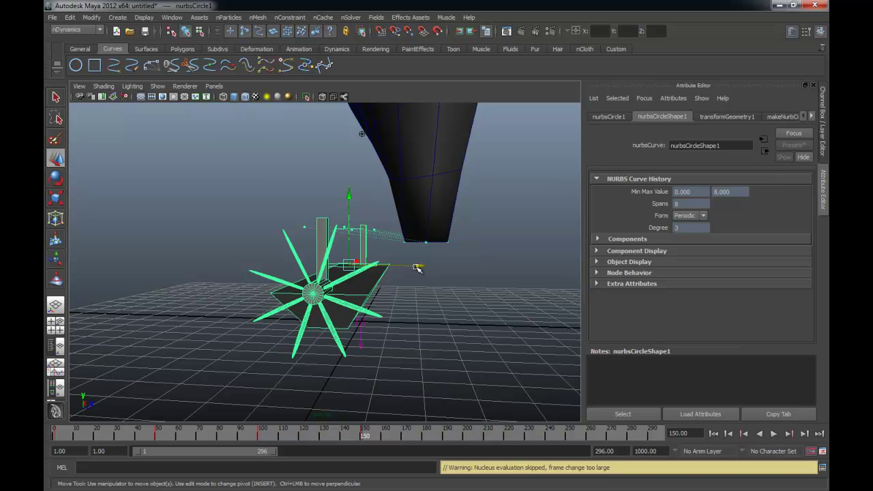
left_click_drag(418, 268, 446, 267)
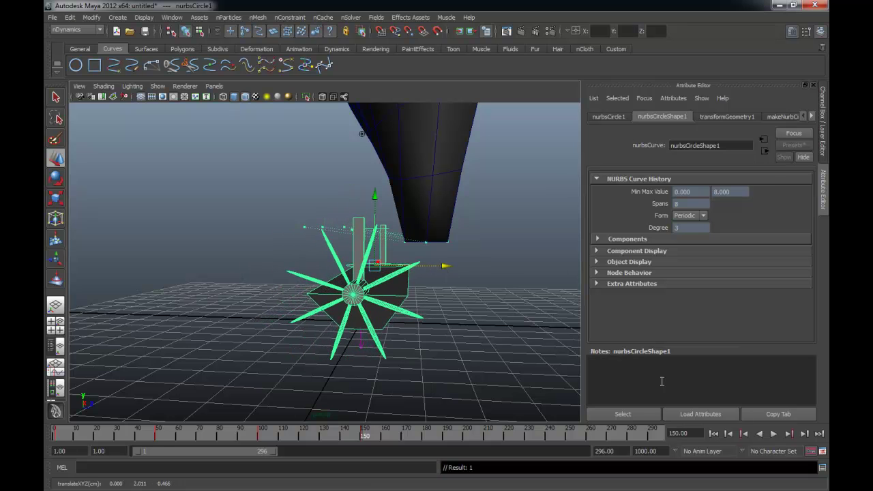
left_click(716, 434)
left_click(521, 293)
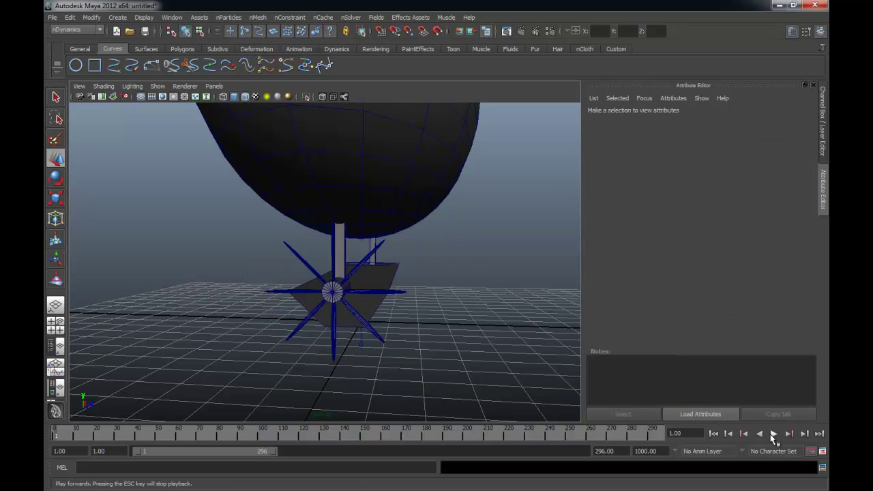
Step: Play the adjusted drift viewed from behind the airship, stop it, and rewind to frame 1
left_click(773, 434)
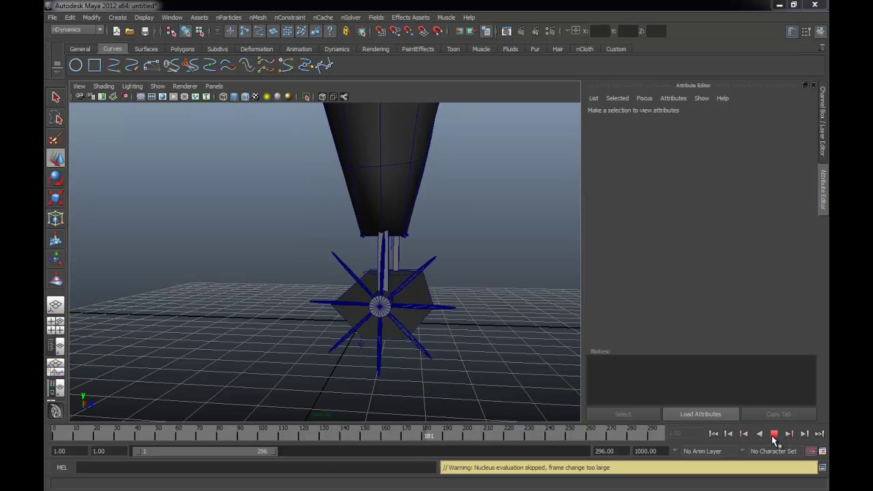
left_click(774, 435)
left_click(713, 434)
left_click_drag(439, 312, 259, 279, "alt")
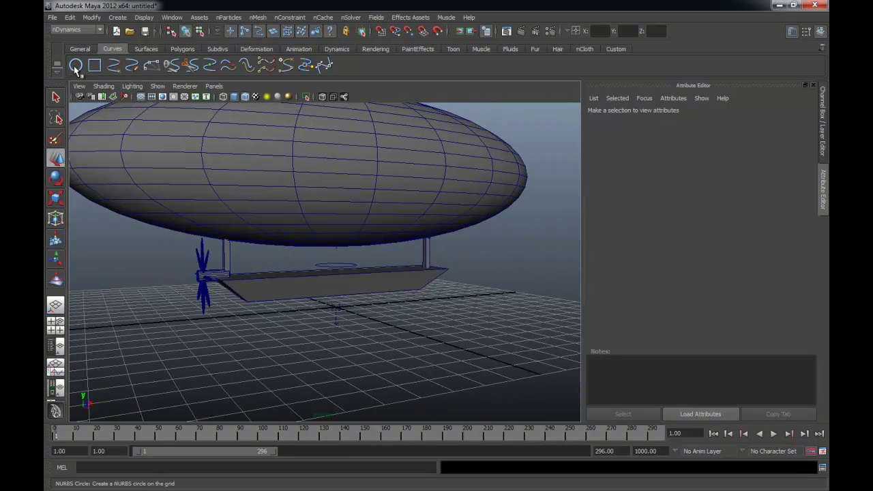
Step: Create a large NURBS circle surrounding the hull, raised slightly above the grid, and freeze its transformations
left_click(76, 67)
left_click_drag(370, 351, 612, 289, "alt")
key("r")
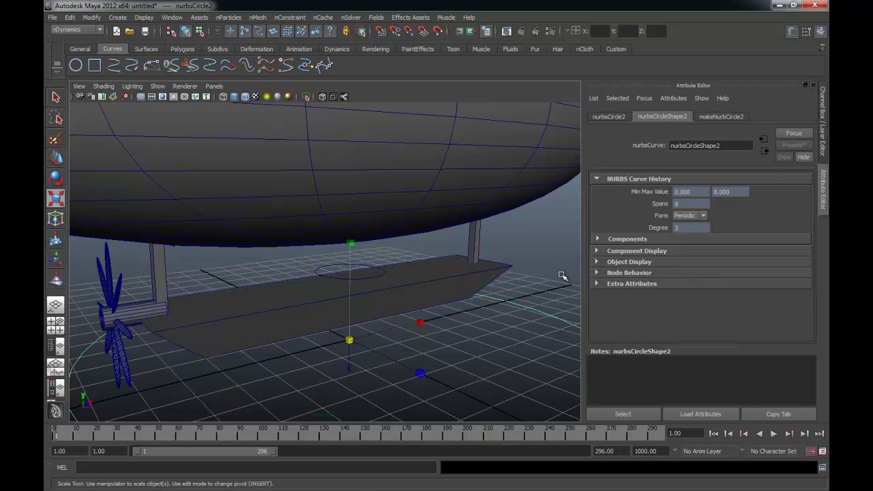
key("w")
left_click_drag(350, 316, 387, 276)
left_click(91, 18)
left_click(99, 53)
left_click(460, 320)
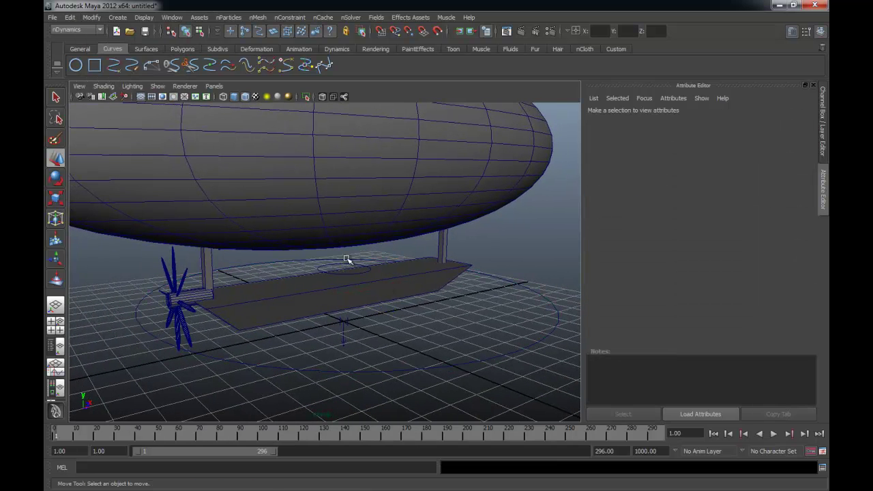
Step: Parent the small control circle above the deck to the large circle around the hull
left_click(336, 264)
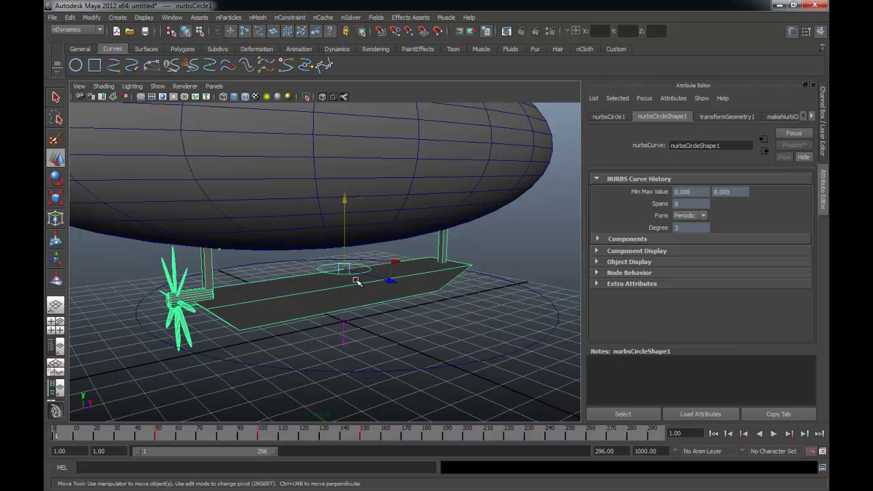
left_click_drag(361, 309, 389, 325, "alt")
middle_click_drag(390, 325, 387, 328, "alt")
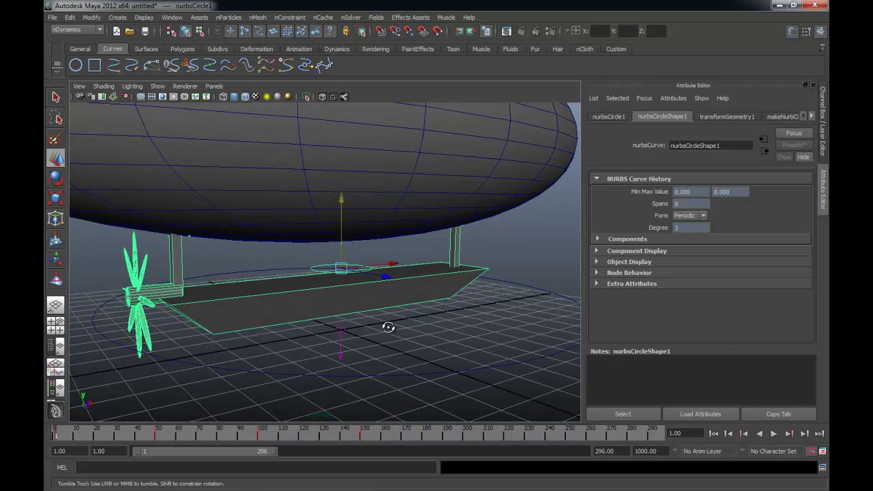
left_click_drag(386, 327, 395, 333, "alt")
left_click(436, 380)
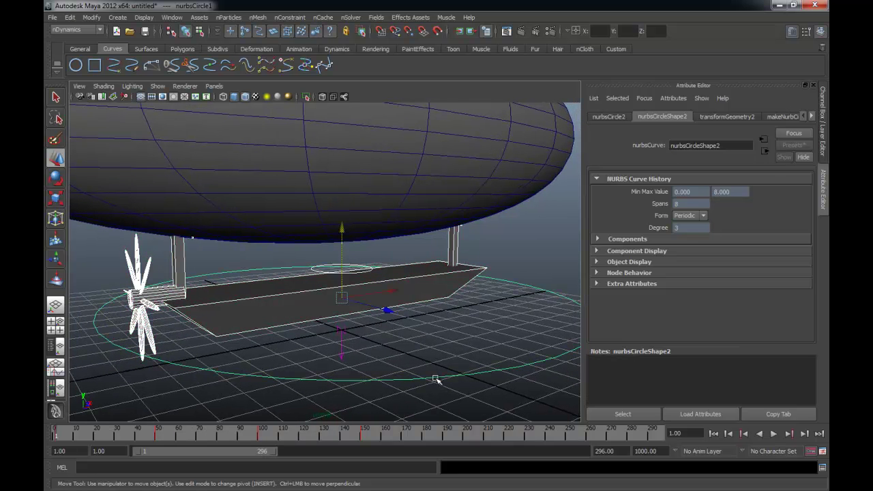
key("p")
Step: Key the large circle at frame 1 and again at frame 50, rotated about its vertical axis to turn the airship
left_click(437, 358)
left_click_drag(437, 358, 472, 386)
right_click_drag(423, 361, 393, 357, "alt")
left_click_drag(393, 357, 125, 421, "alt")
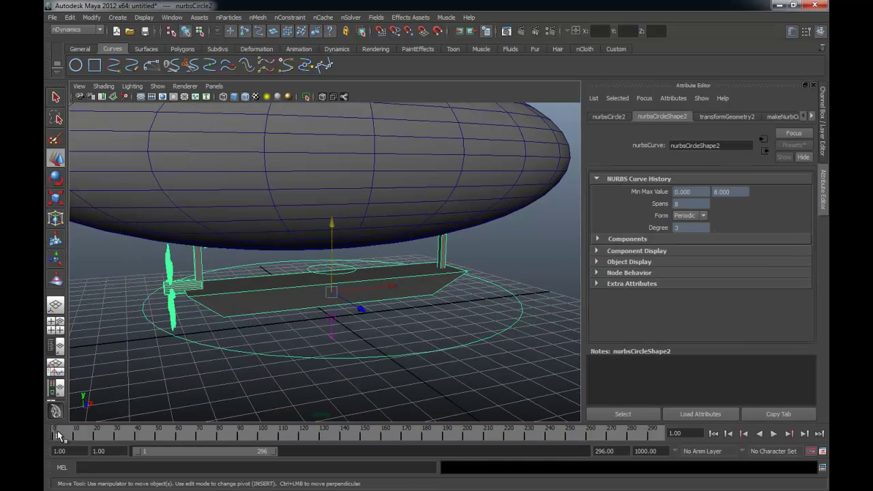
key("alt+v")
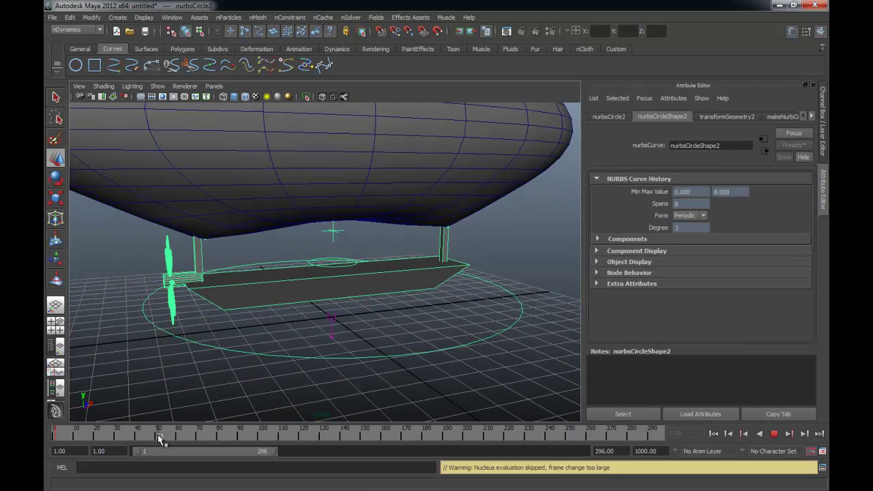
left_click(157, 435)
key("e")
left_click(405, 314)
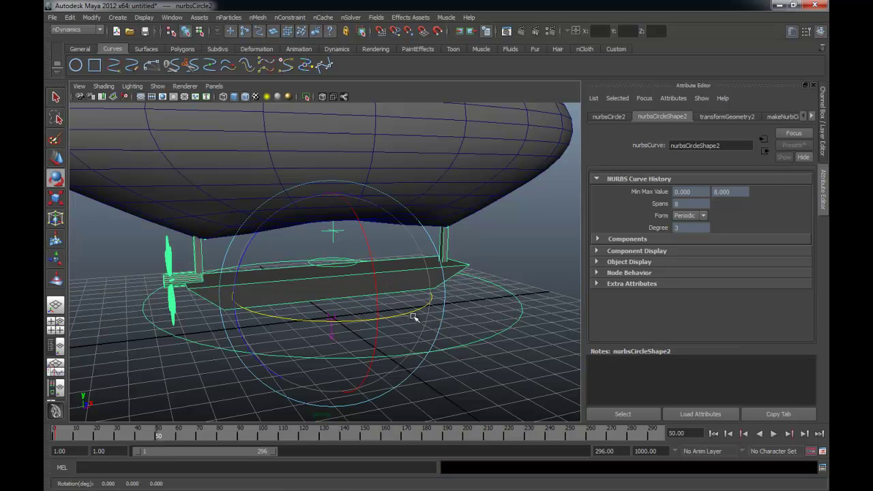
left_click_drag(472, 359, 367, 380)
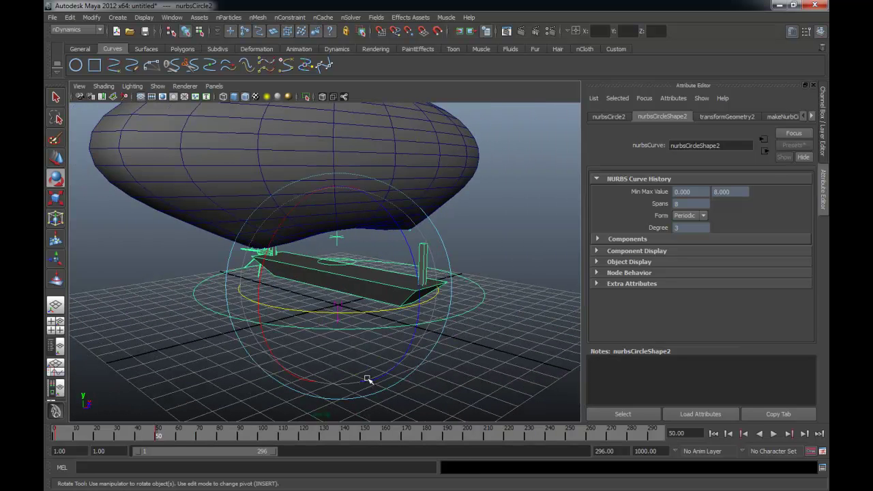
Step: Key the large circle at frame 100, raised high above the grid
left_click_drag(206, 435, 267, 439)
right_click_drag(341, 388, 286, 355, "alt")
left_click_drag(328, 307, 339, 273, "alt")
middle_click_drag(339, 273, 340, 348, "alt")
key("w")
left_click_drag(331, 286, 344, 150)
key("s")
left_click_drag(353, 184, 339, 239, "alt")
middle_click_drag(373, 251, 368, 271, "alt")
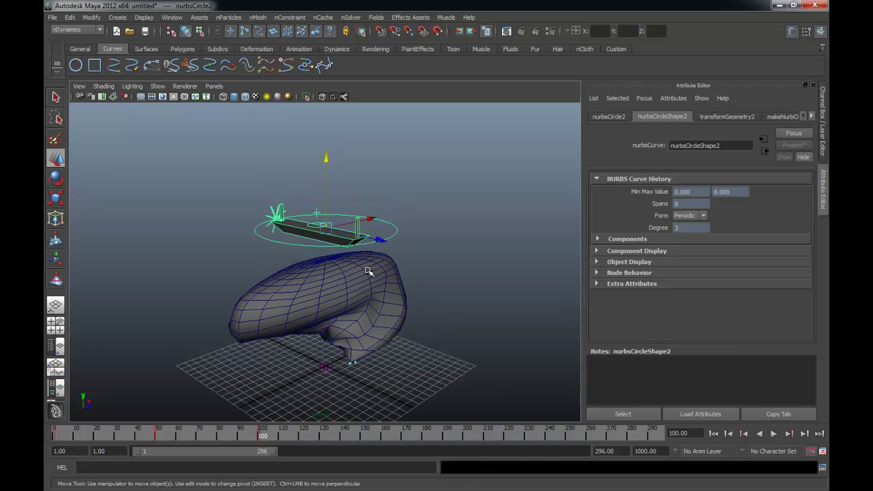
middle_click_drag(416, 288, 421, 282, "alt")
right_click_drag(416, 296, 446, 294, "alt")
middle_click_drag(446, 294, 446, 288, "alt")
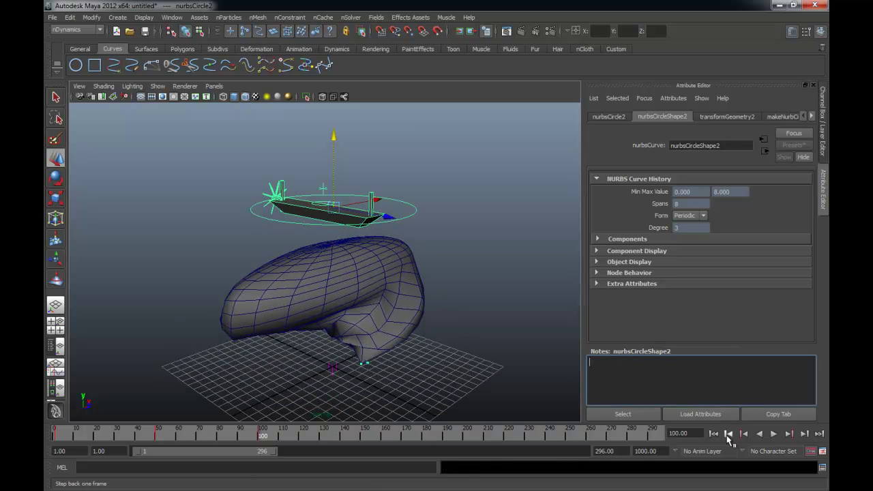
Step: Play the turning and rising animation from frame 1 to check the balloon, rewind, and clear the selection
left_click(714, 434)
left_click(774, 434)
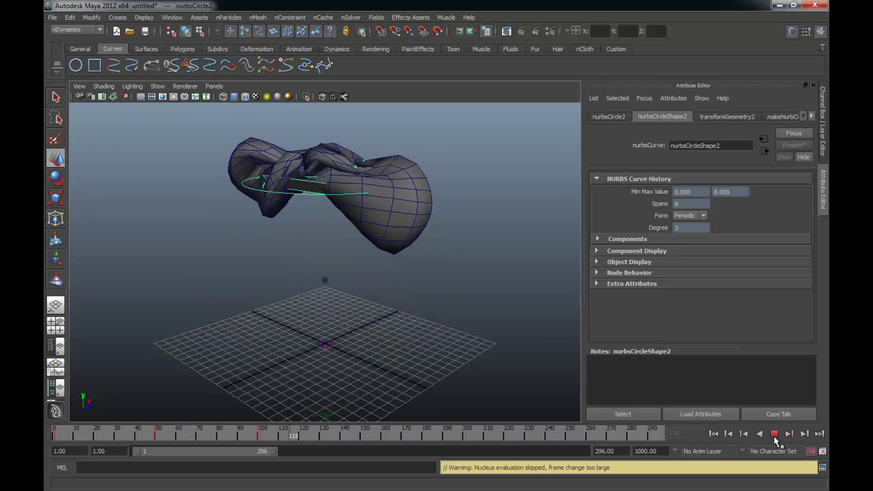
left_click(775, 434)
left_click(714, 434)
left_click(384, 319)
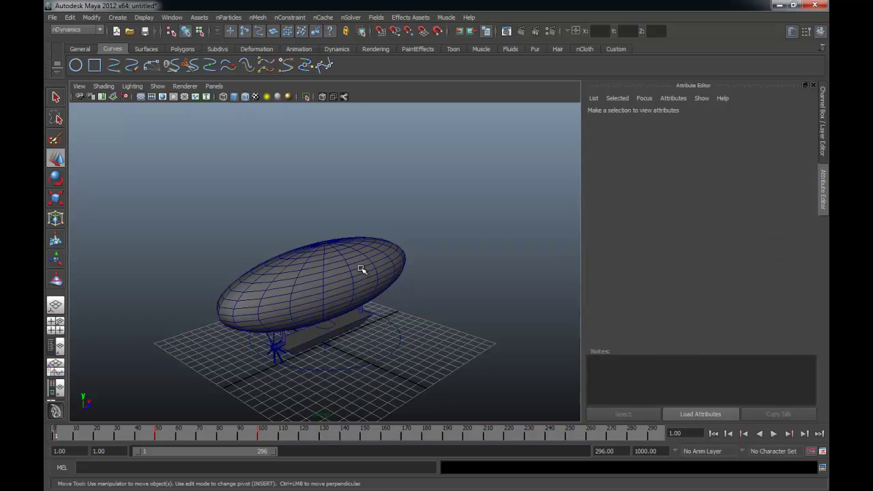
Step: Set the balloon's nCloth Rigidity to 0.2 and Stretch Resistance to 100, and clear the selection
left_click(362, 268)
type(".2")
left_click(693, 212)
type("10")
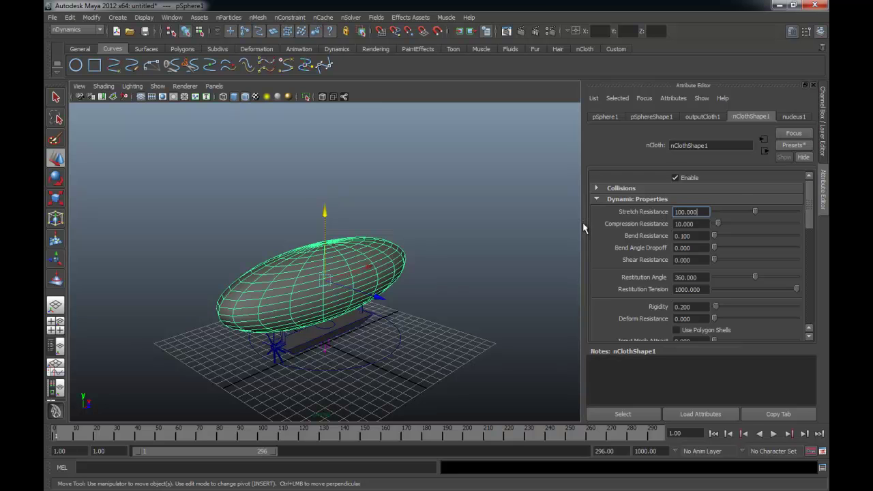
left_click(453, 286)
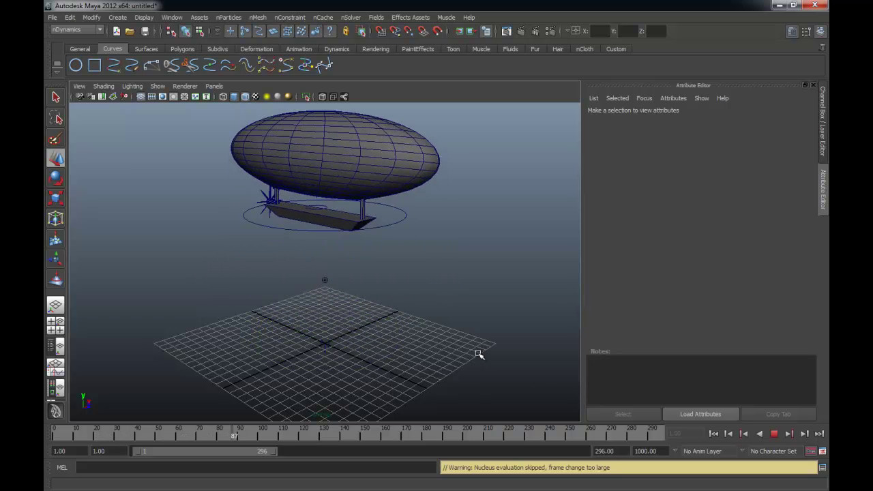
Step: Watch the stiffened balloon follow the hull through its turn and climb, stop playback, and rewind to frame 1
mouse_move(409, 220)
left_mouse_down("alt")
mouse_move(378, 212)
mouse_move(335, 218)
mouse_move(395, 222)
left_mouse_up("alt")
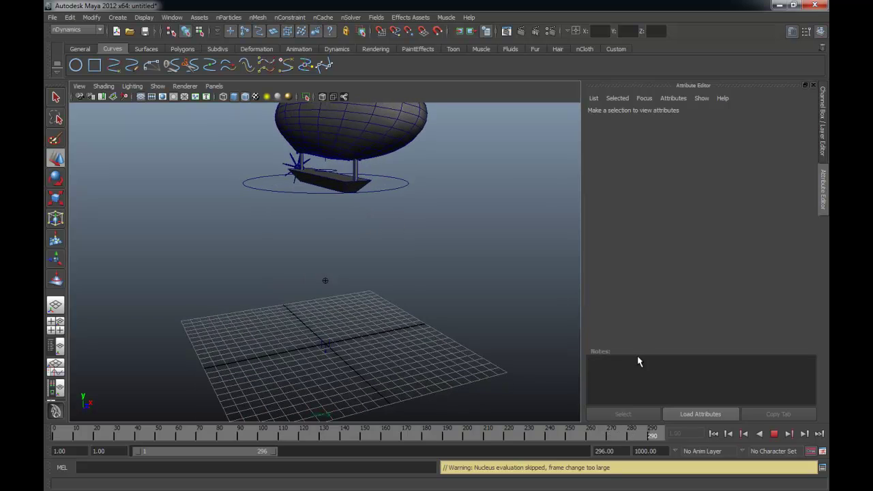
left_click(774, 434)
left_click(714, 434)
Step: Key the small control circle at frame 1, rotated about X so the hull rolls to one side
left_click_drag(317, 318, 391, 320, "alt")
middle_click_drag(383, 319, 378, 251, "alt")
right_click_drag(379, 251, 536, 324, "alt")
middle_click_drag(484, 323, 463, 292, "alt")
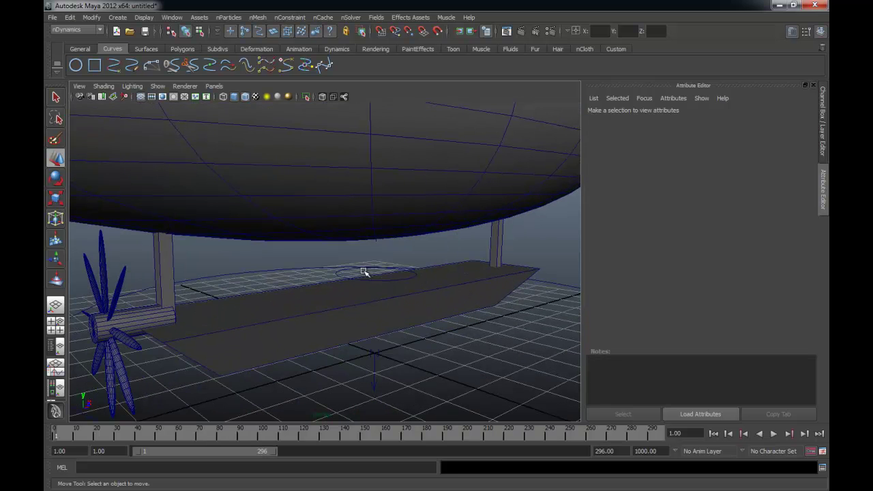
left_click(336, 273)
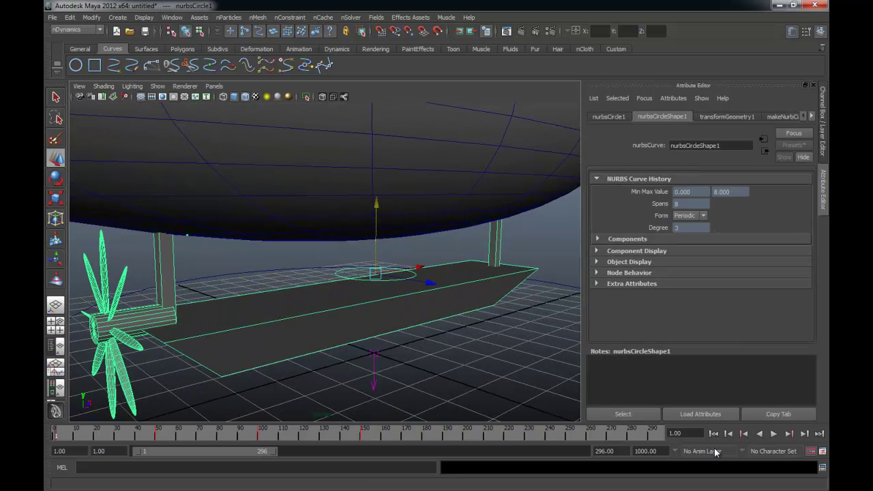
left_click_drag(328, 334, 473, 253, "alt")
key("e")
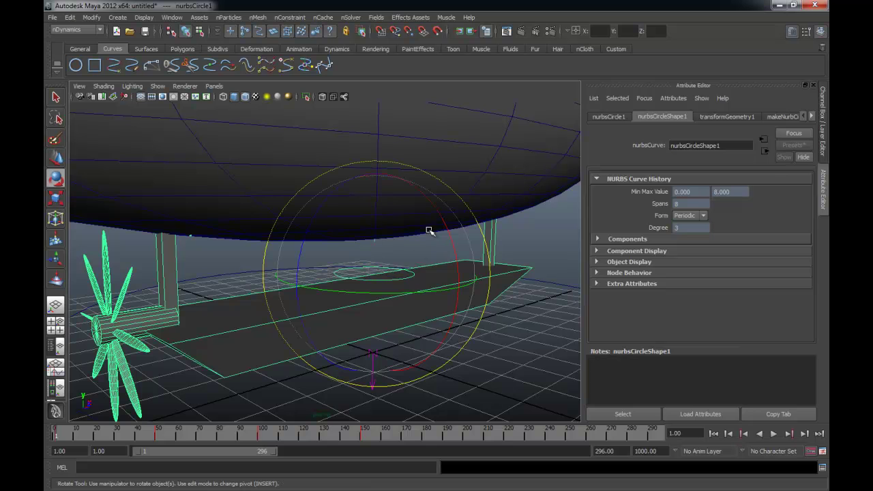
left_click_drag(444, 223, 530, 253)
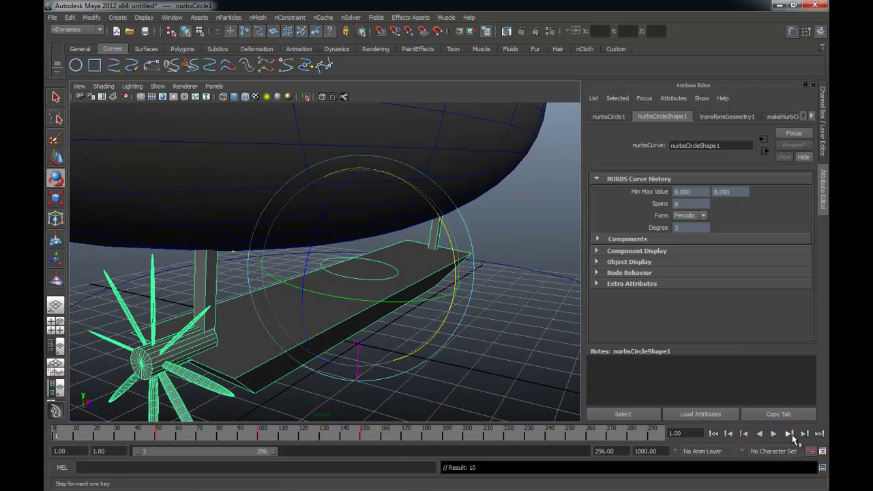
Step: Rotate the small control circle about X at its frame 50 key to adjust the hull's roll
left_click(790, 434)
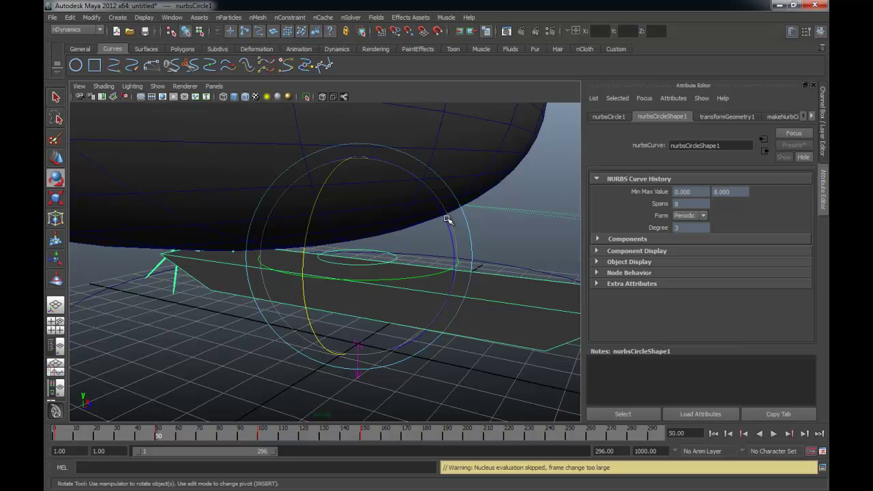
left_click_drag(503, 248, 437, 250, "alt")
middle_click_drag(198, 306, 193, 322)
Step: Rotate the small control circle about X by about -3.5° at its frame 100 key, rewind to frame 1, and clear the selection
left_click(787, 434)
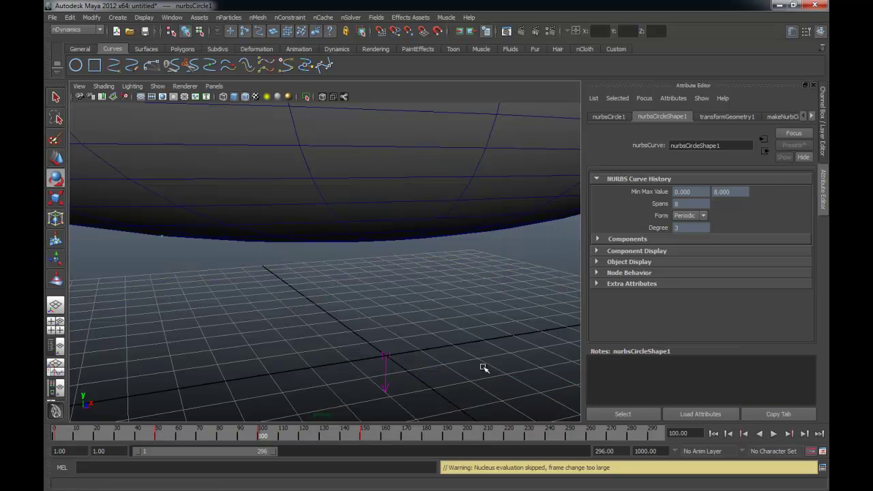
key("f")
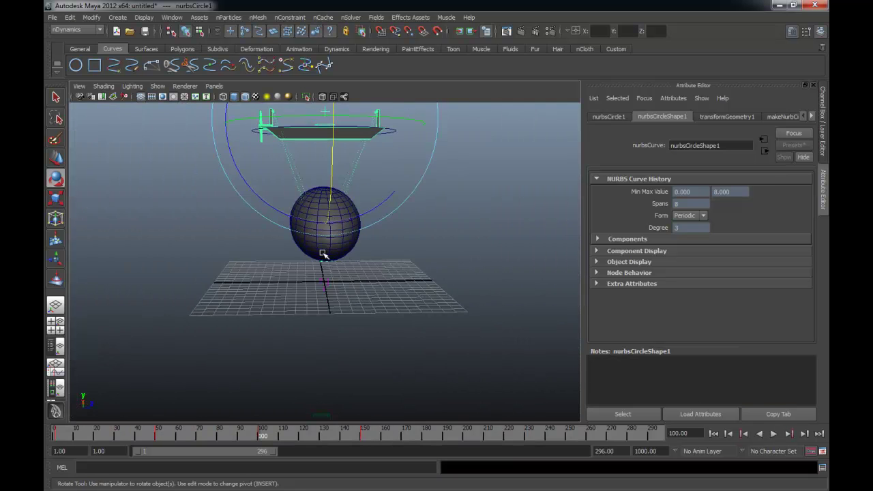
left_click_drag(348, 322, 410, 331, "alt")
middle_click_drag(465, 323, 462, 317)
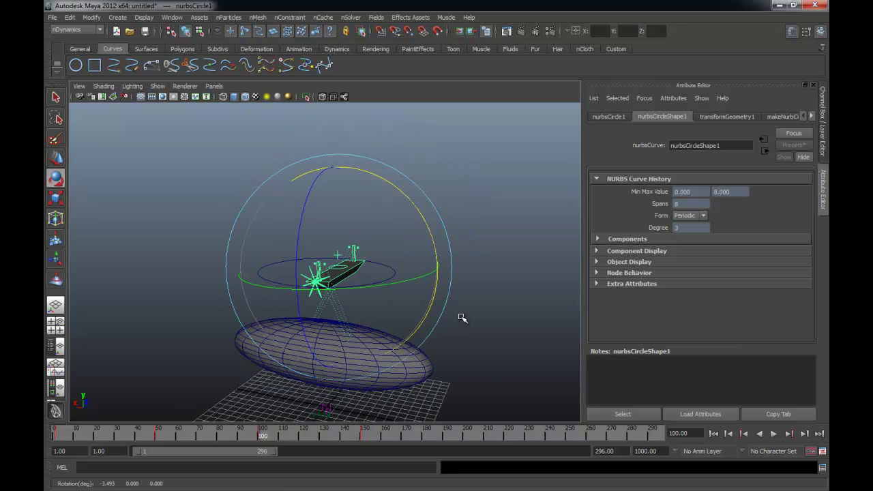
left_click(793, 437)
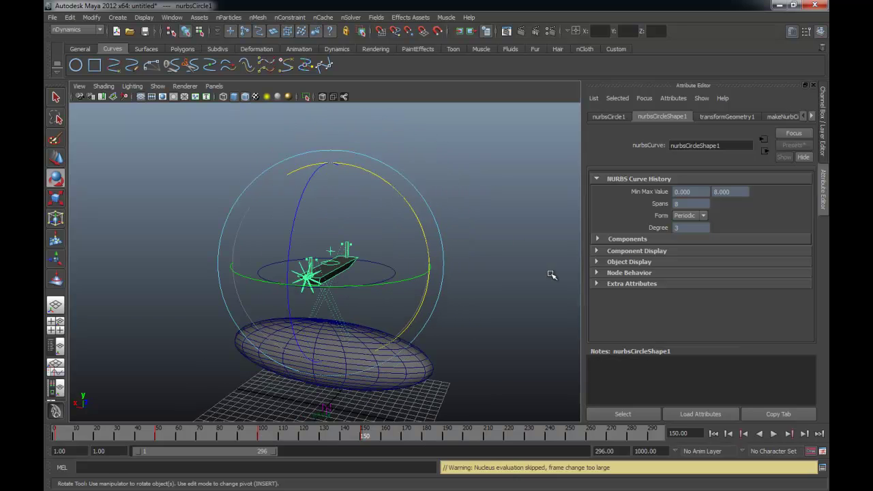
left_click_drag(504, 324, 453, 244, "alt")
left_click(714, 434)
left_click(452, 245)
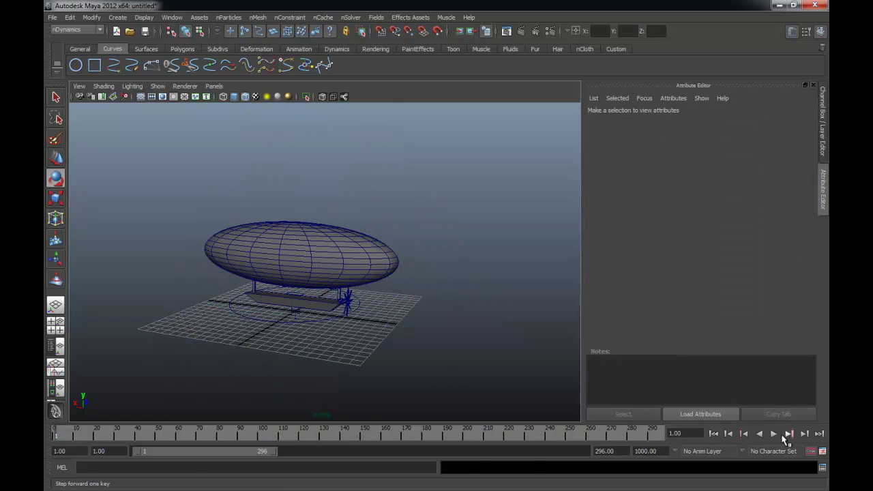
Step: Play the animation and examine the airship's roll, turn and climb close up from several angles, and stop playback
left_click(775, 435)
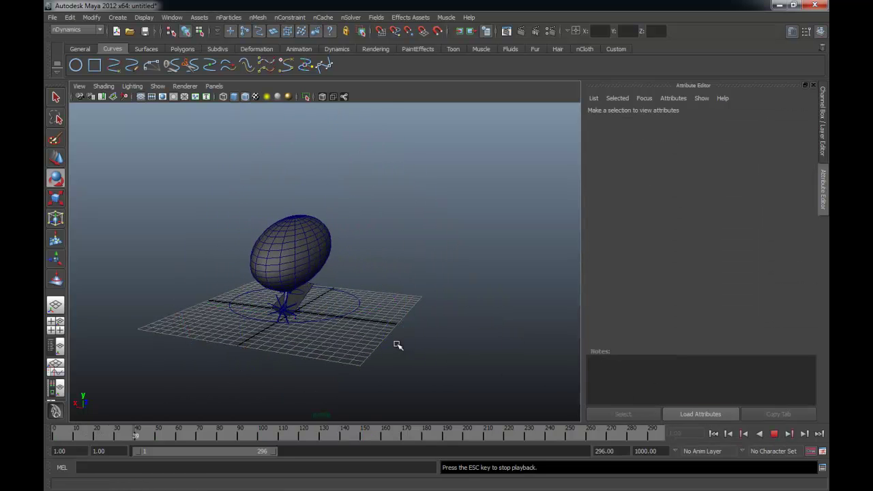
right_click_drag(304, 334, 400, 333, "alt")
middle_click_drag(353, 294, 357, 331, "alt")
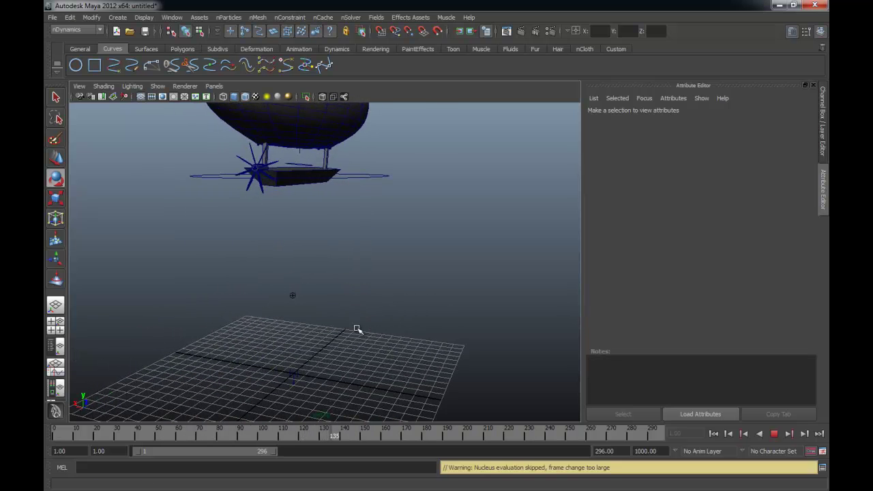
middle_click_drag(322, 266, 331, 304, "alt")
right_click_drag(320, 279, 408, 282, "alt")
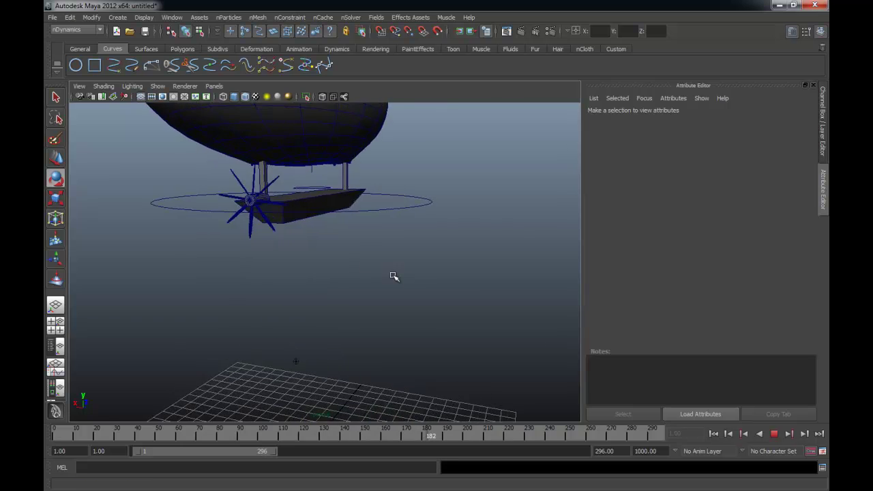
middle_click_drag(370, 262, 393, 304, "alt")
left_click_drag(362, 297, 421, 289, "alt")
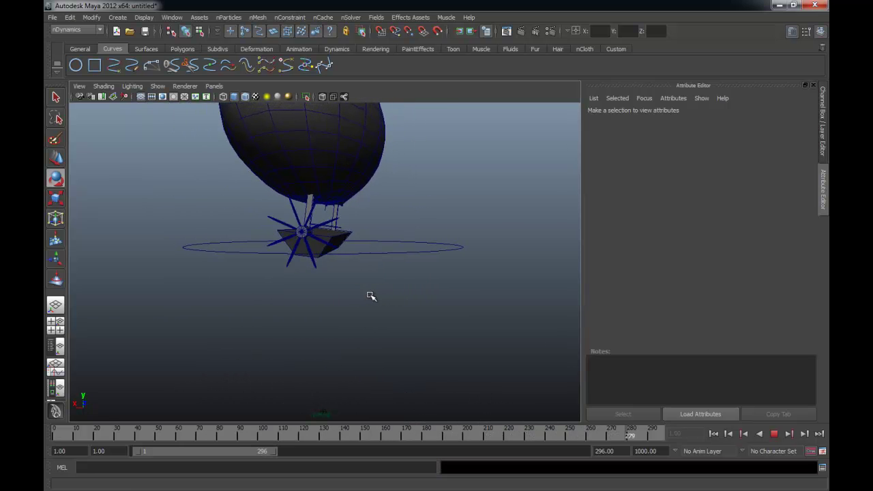
left_click(773, 434)
Step: Delete the large control circle's keys at frames 50 and 100, rewind to frame 1, and clear the selection
middle_click_drag(332, 289, 296, 153, "alt")
middle_click_drag(367, 316, 362, 273, "alt")
left_click_drag(295, 315, 278, 321, "alt")
right_click_drag(278, 321, 332, 308, "alt")
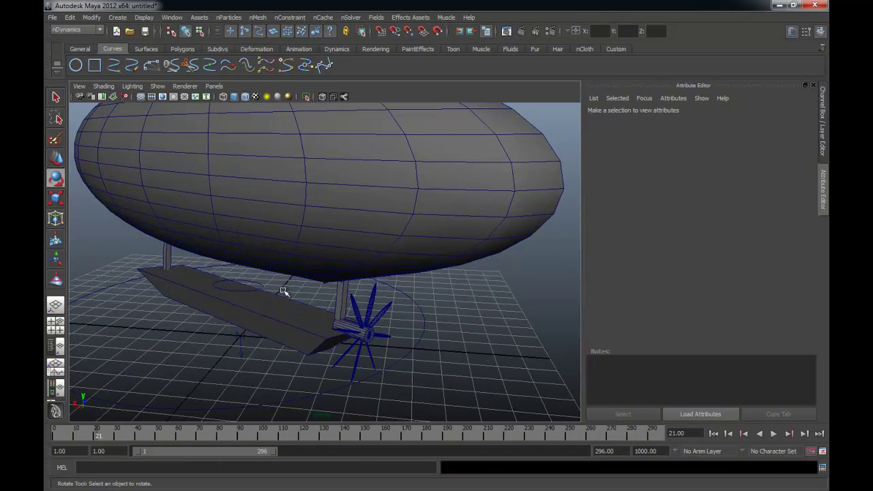
left_click(255, 280)
left_click_drag(276, 298, 471, 317, "alt")
left_click(461, 301)
left_click(713, 434)
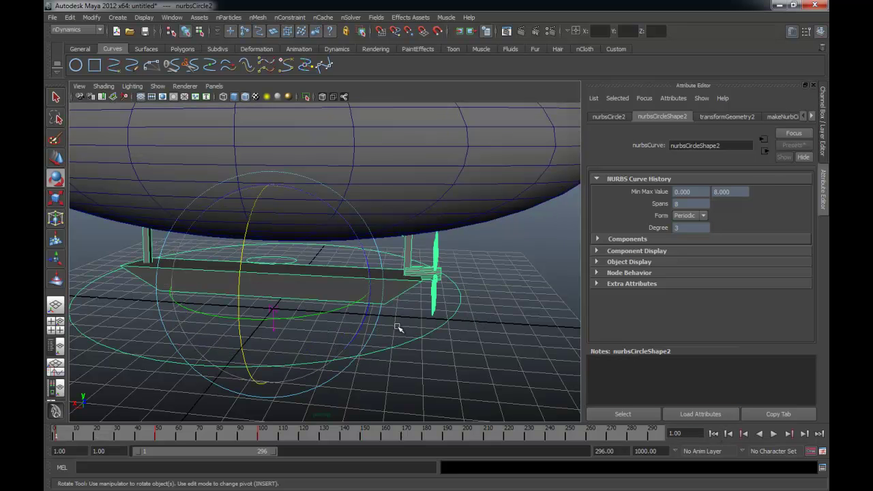
left_click_drag(143, 437, 302, 434, "shift")
right_click(269, 434)
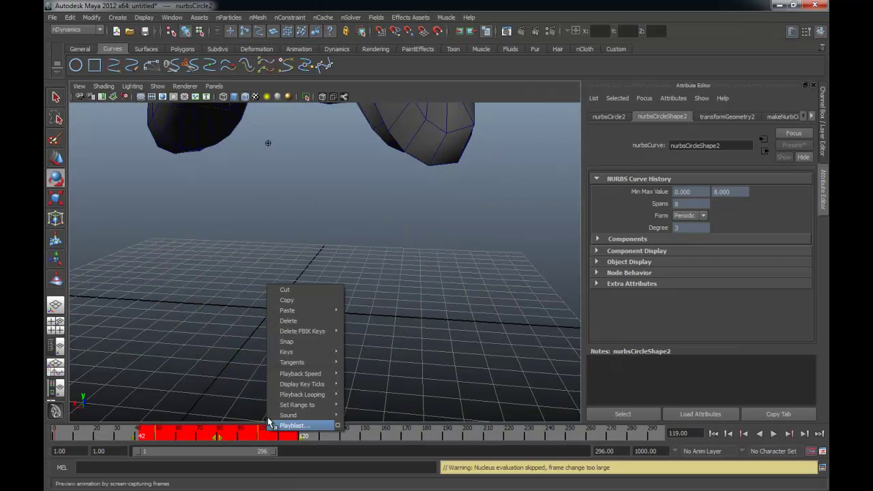
left_click(287, 321)
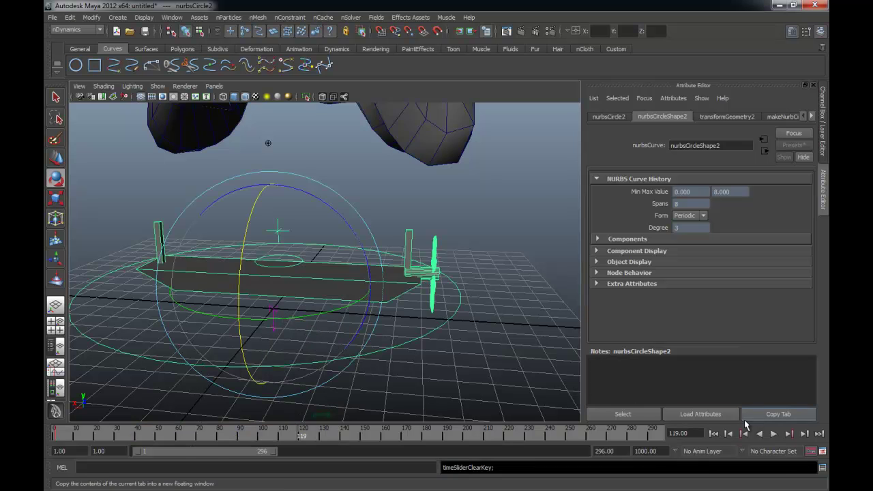
left_click(710, 433)
left_click(451, 368)
Step: Rotate the small control circle about X by about -8.3° at its frame 50 key, viewing the airship from behind
left_click_drag(353, 335, 303, 281, "alt")
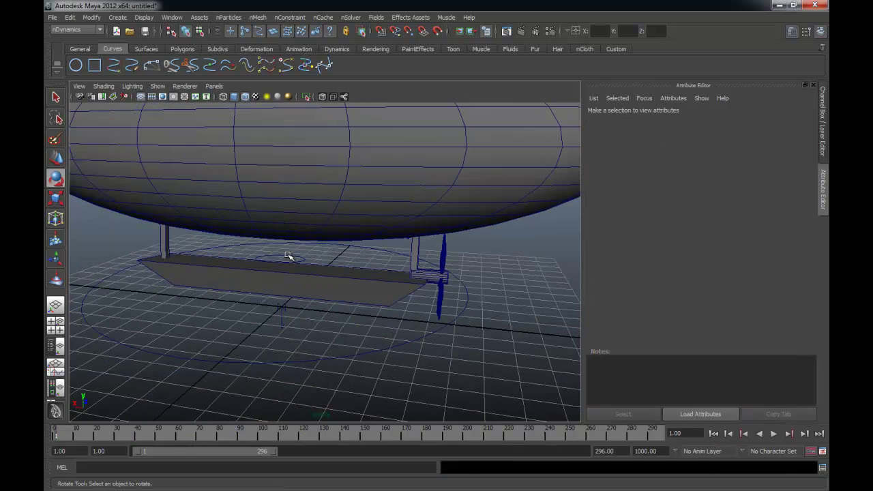
left_click(288, 256)
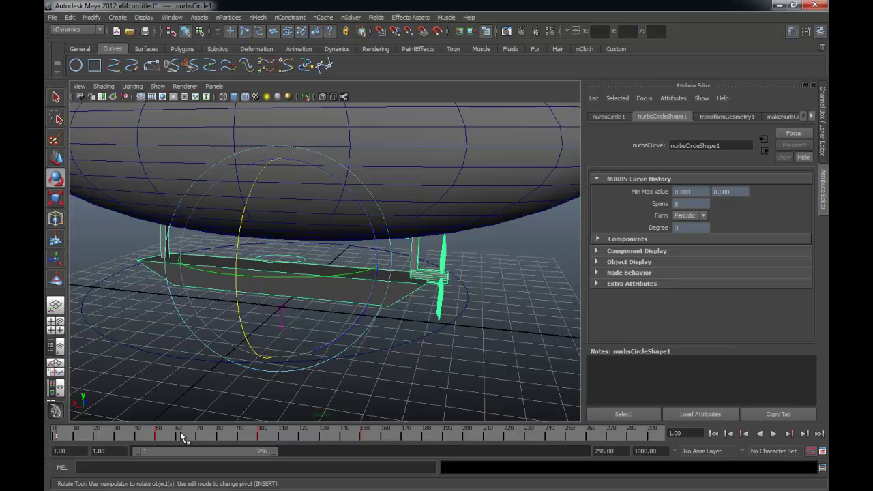
mouse_move(369, 341)
left_mouse_down("alt")
mouse_move(353, 350)
mouse_move(398, 250)
mouse_move(369, 336)
left_mouse_up("alt")
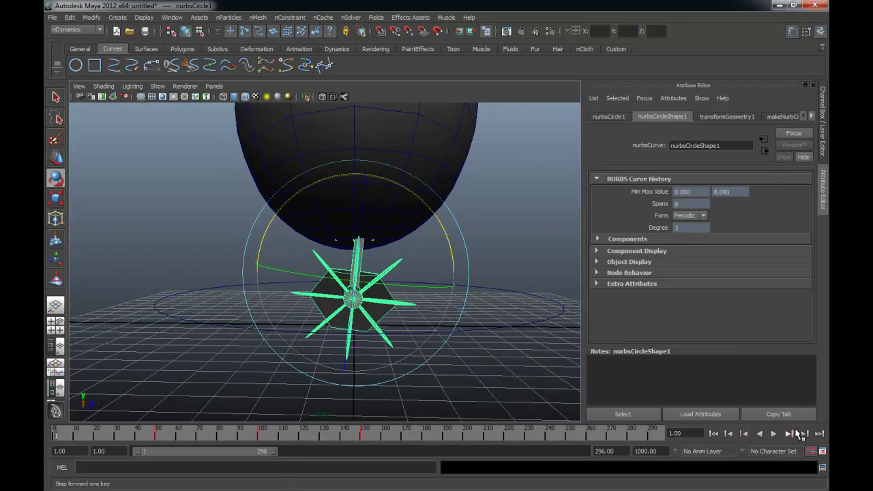
left_click(788, 434)
middle_click_drag(496, 202, 451, 166)
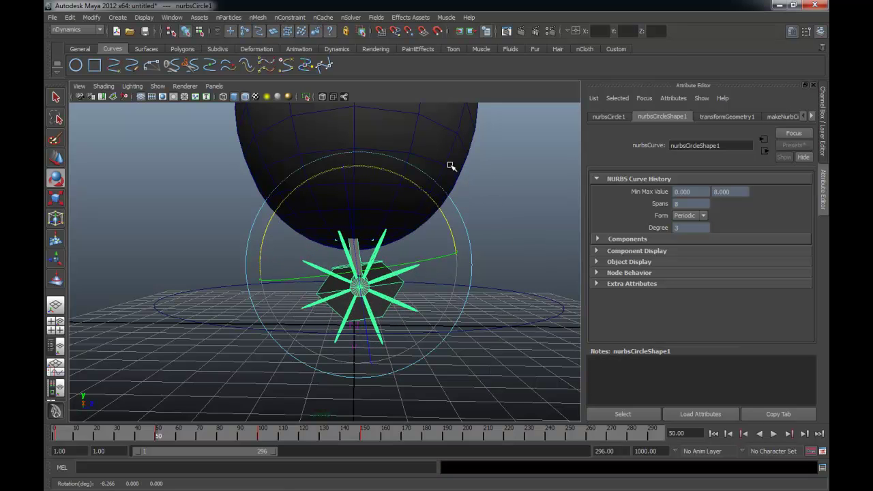
Step: Roll the small control circle about X by about 13.9° at its frame 100 key and the opposite way at its frame 150 key
left_click(790, 434)
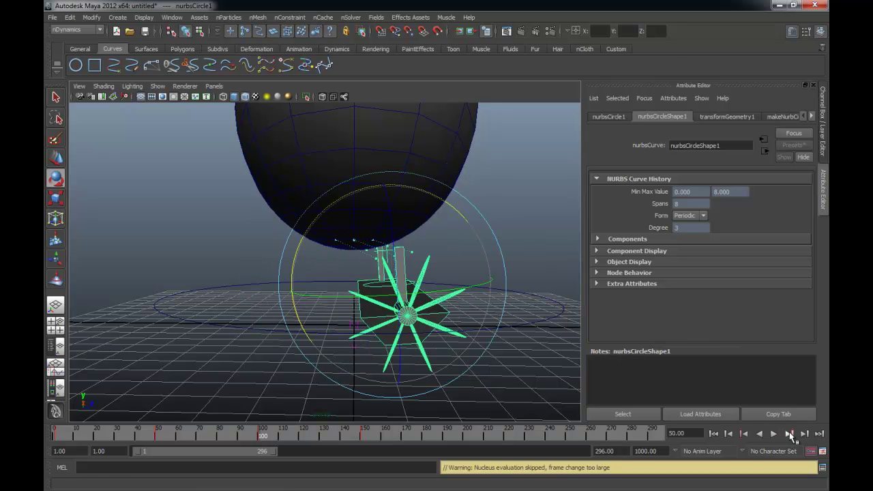
middle_click_drag(520, 195, 556, 211)
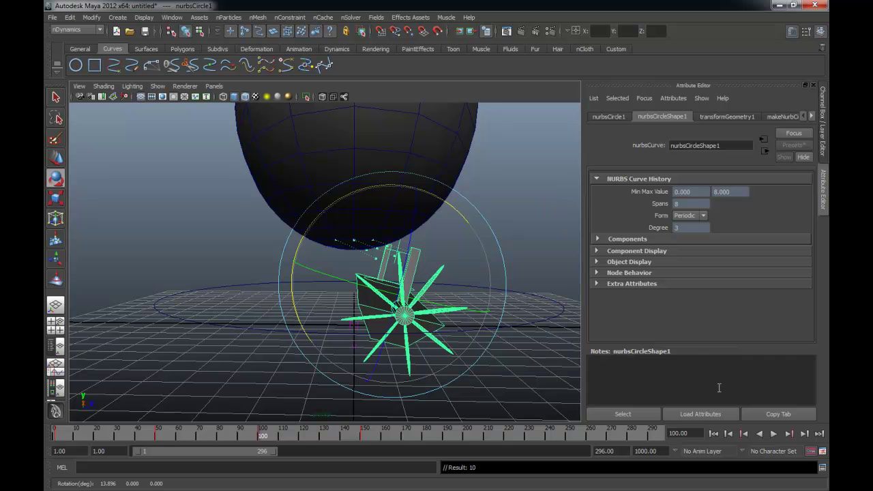
left_click(788, 433)
middle_click_drag(477, 190, 451, 179)
left_click(507, 226)
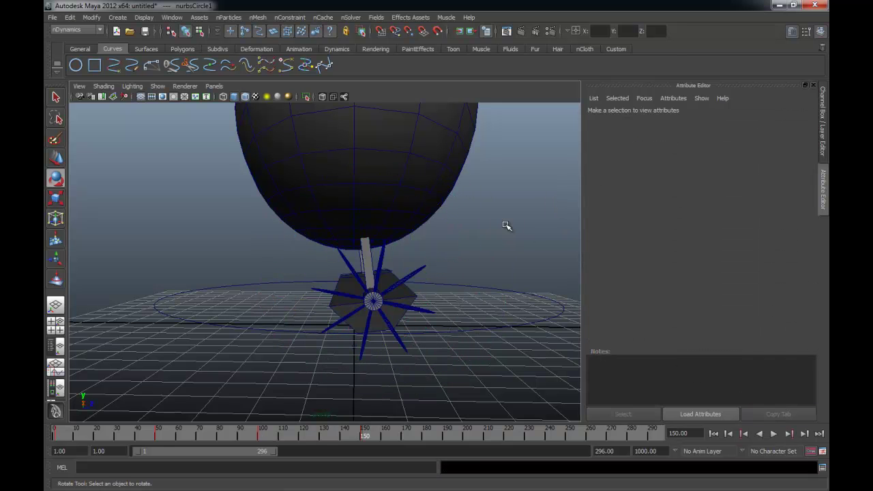
Step: Raise the large control circle well above the grid at frame 50 and key it to make the airship climb
key("space")
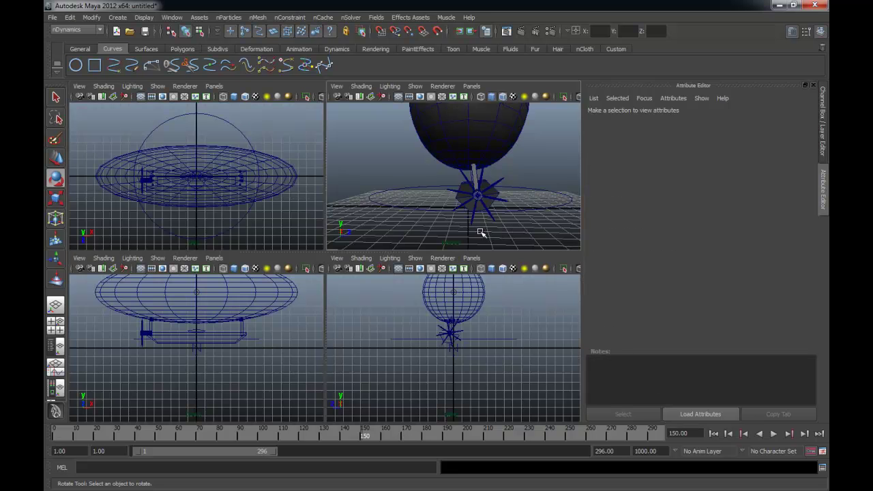
key("space")
left_click_drag(312, 289, 298, 300, "alt")
left_click(252, 355)
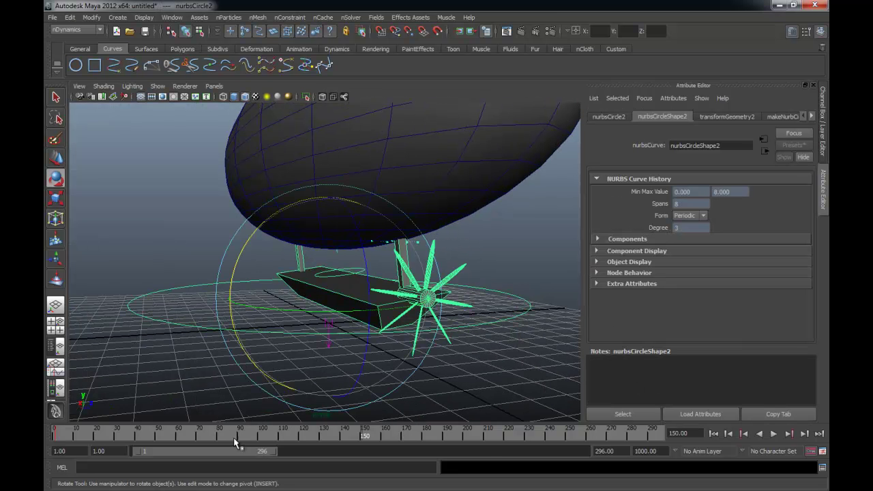
left_click(713, 434)
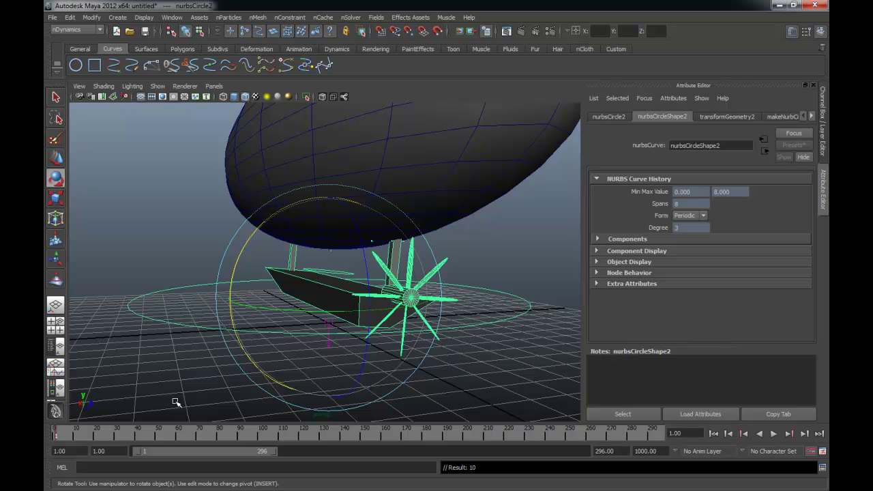
left_click_drag(144, 442, 159, 440)
left_click_drag(287, 375, 350, 94, "alt")
key("w")
left_click_drag(353, 134, 352, 297, "alt")
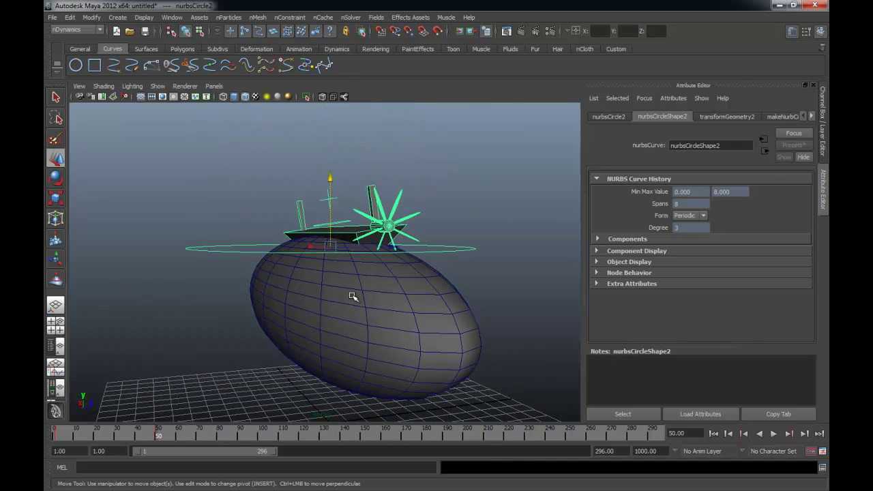
Step: Rotate the large control circle about Y at frame 100 to turn the airship, and key it
left_click(262, 440)
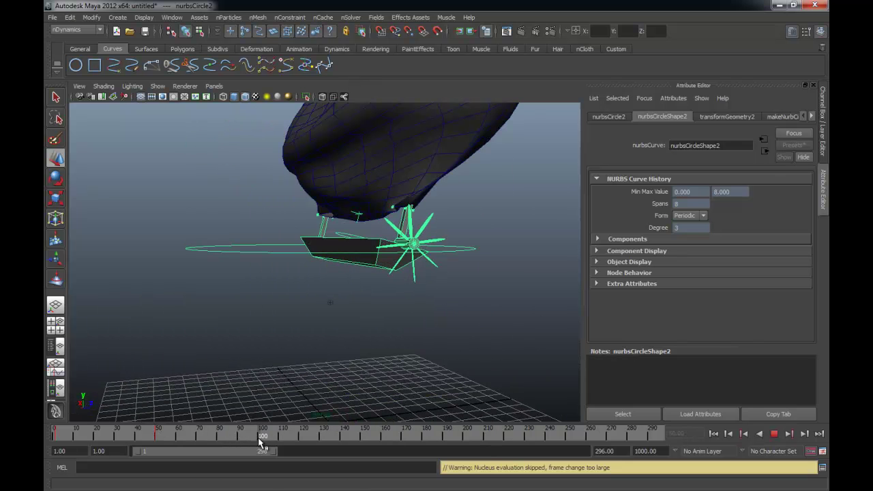
key("e")
left_click_drag(386, 247, 392, 268, "alt")
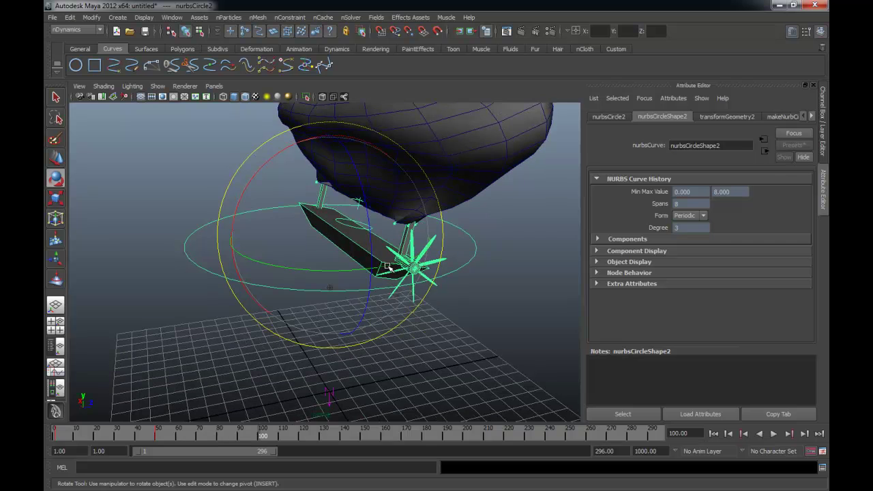
left_click_drag(487, 311, 463, 311, "alt")
middle_click_drag(463, 310, 443, 313)
key("s")
Step: Key the large control circle at frame 150, and key it at frame 170 moved far forward along Z
left_click_drag(340, 433, 364, 437)
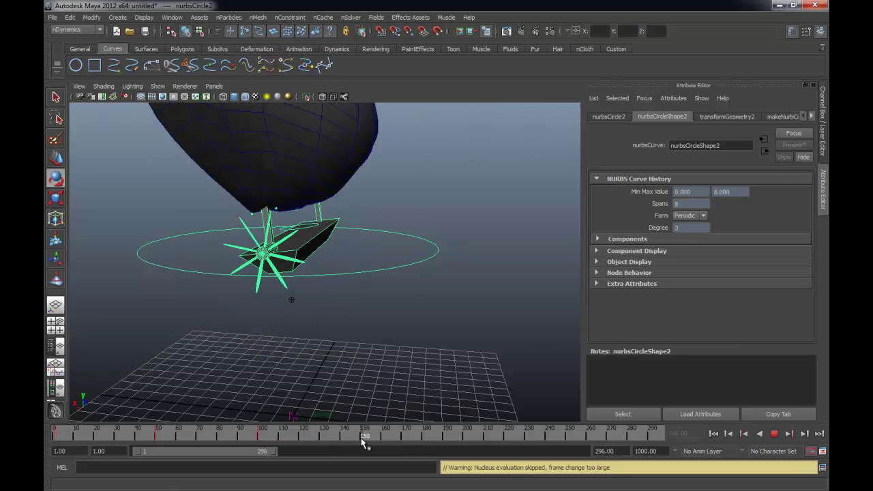
left_click_drag(388, 362, 376, 312, "alt")
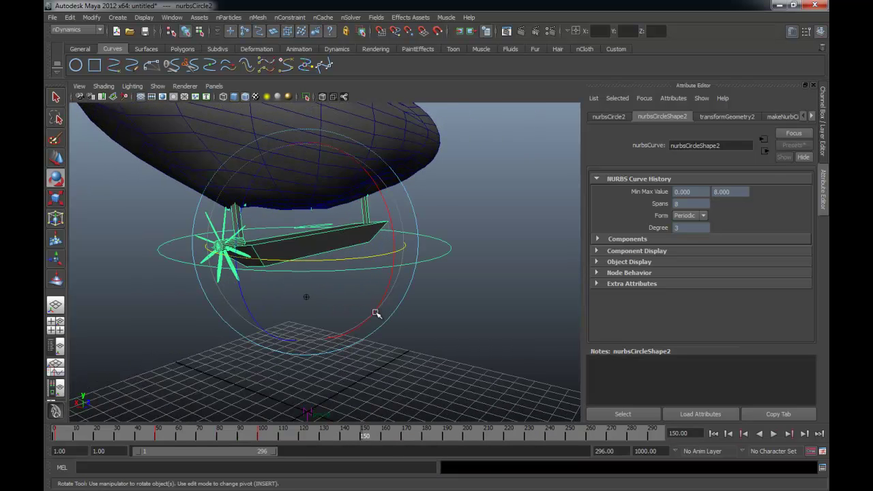
mouse_move(399, 434)
left_mouse_down()
mouse_move(472, 437)
mouse_move(403, 437)
left_mouse_up()
left_click_drag(379, 362, 356, 373, "alt")
key("w")
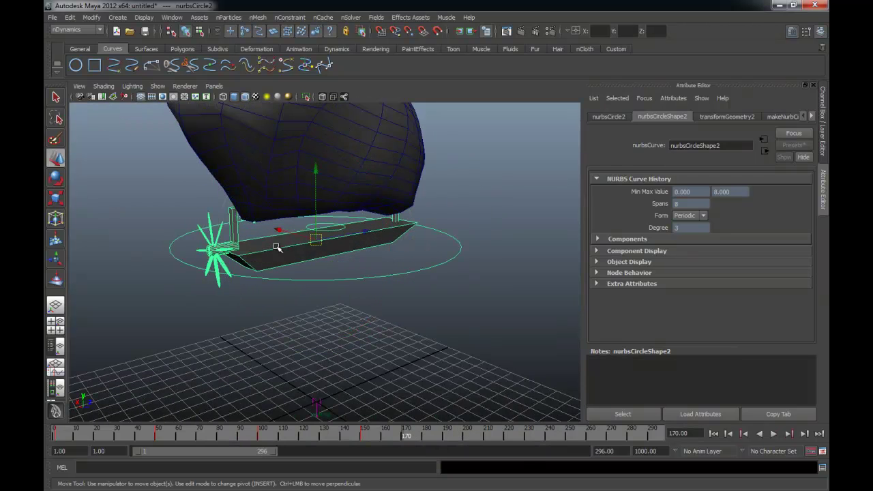
left_click_drag(361, 232, 614, 209)
scroll(400, 244, "down", 3)
left_click_drag(401, 244, 371, 232, "alt")
left_click_drag(440, 308, 437, 311, "alt")
Step: Play the climb, turn and forward flight from frame 1, stop playback, and rewind
left_click(715, 433)
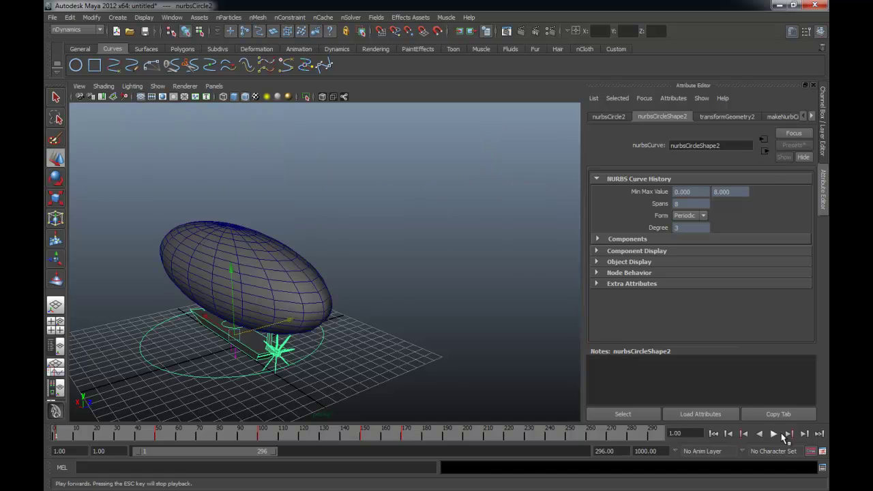
left_click(773, 433)
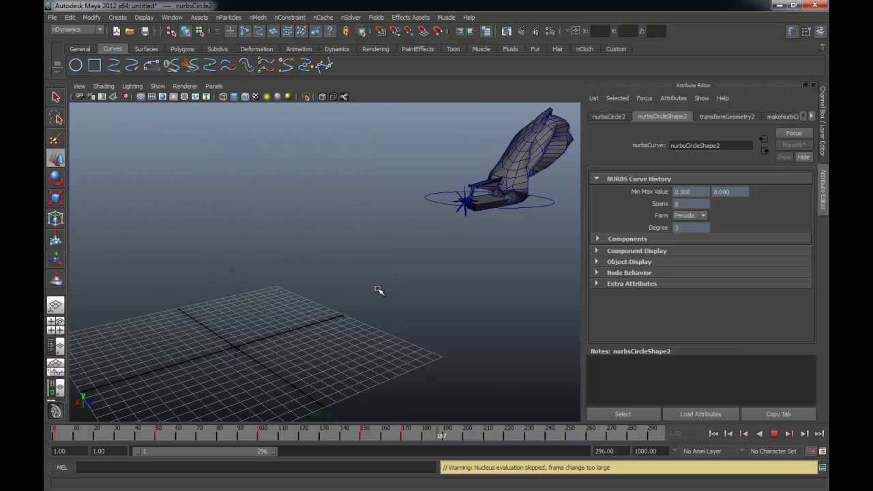
left_click(774, 434)
left_click(713, 433)
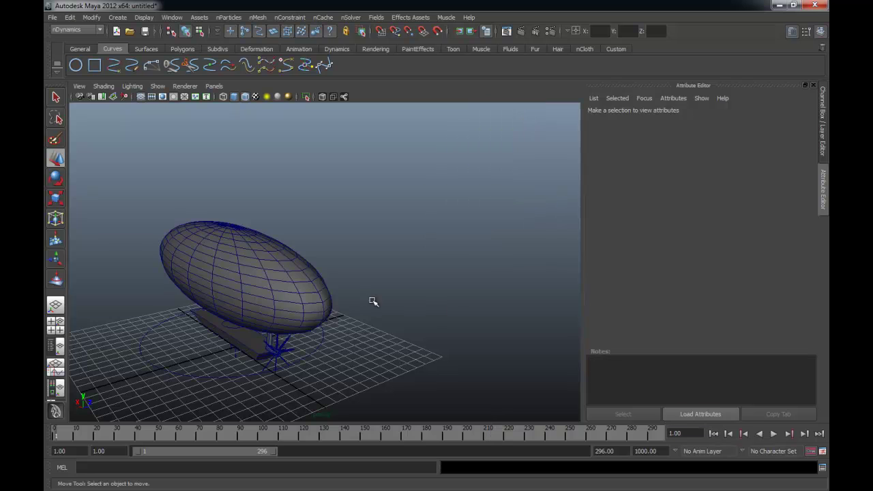
Step: Shift the large control circle's frame 170 key to about frame 230 to slow the forward flight
left_click(324, 349)
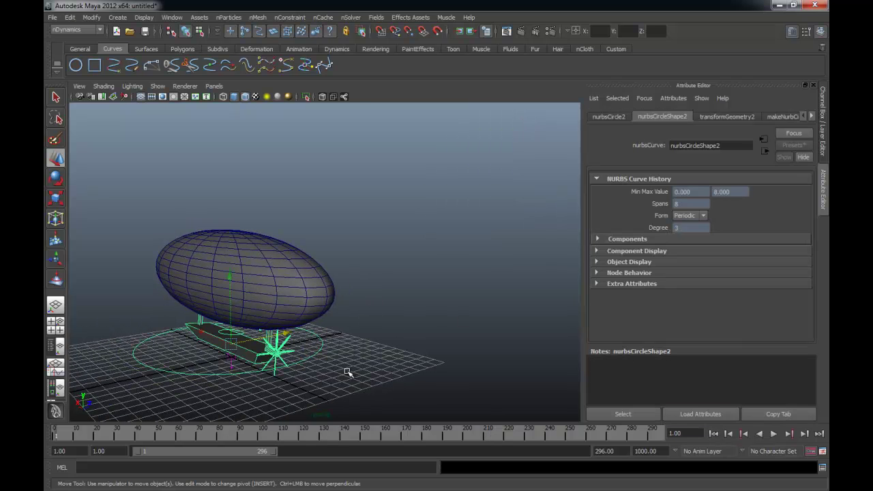
left_click_drag(403, 439, 488, 443, "shift")
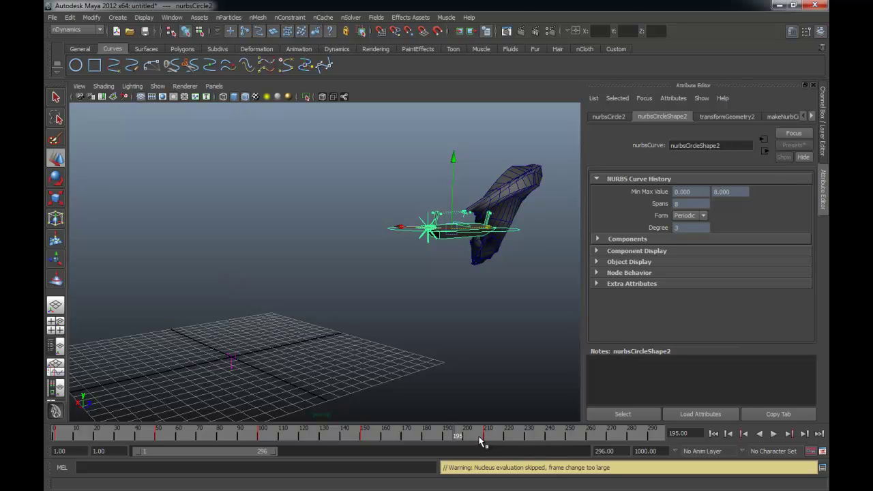
left_click_drag(481, 443, 529, 445, "shift")
left_click_drag(461, 447, 515, 445, "shift")
left_click_drag(428, 444, 523, 444, "shift")
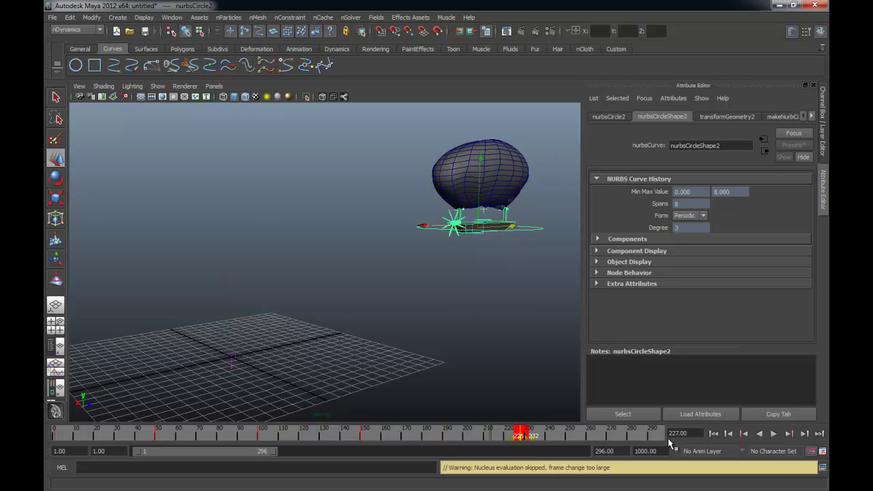
Step: Play the retimed forward flight from frame 1 to examine the airship's motion, stop playback, and rewind
left_click(714, 434)
left_click(774, 433)
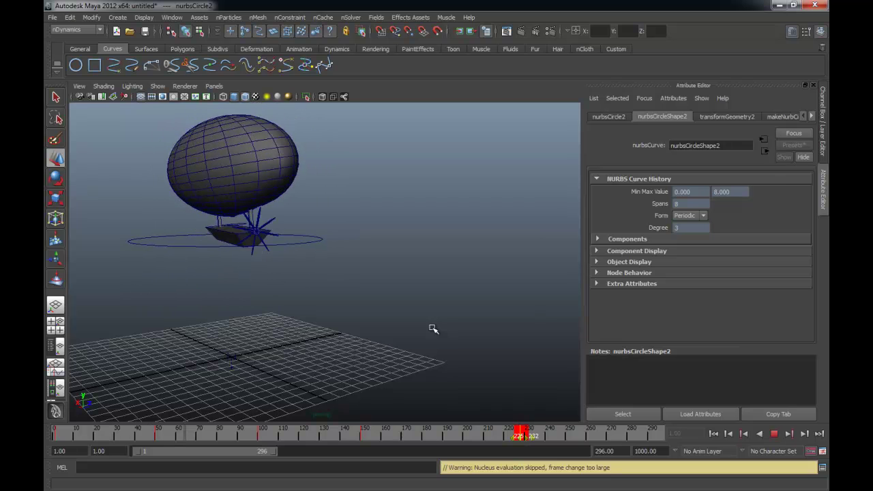
left_click_drag(427, 321, 323, 300, "alt")
right_click_drag(323, 301, 436, 302, "alt")
middle_click_drag(394, 290, 364, 335, "alt")
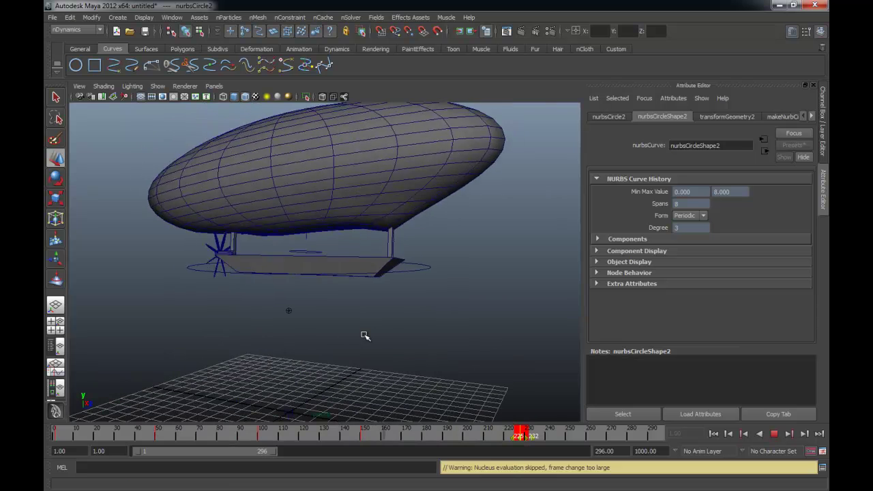
left_click_drag(370, 335, 567, 337, "alt")
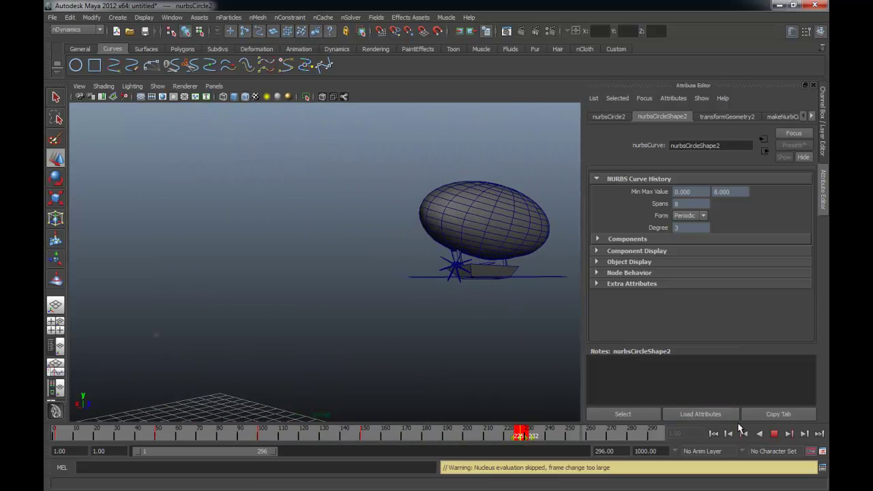
left_click(773, 434)
left_click(715, 434)
Step: Shift the large control circle's final forward-flight key later in time and extend the playback range to frame 604
right_click_drag(423, 341, 325, 338, "alt")
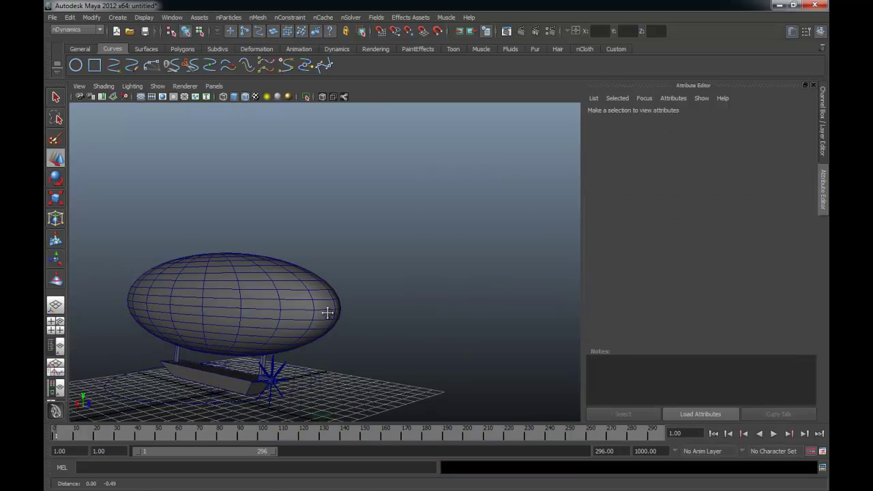
middle_click_drag(328, 326, 325, 295, "alt")
left_click(320, 365)
left_click_drag(527, 440, 616, 442)
left_click_drag(276, 453, 433, 444)
Step: Play the animation over the extended range to examine the slower flight and balloon deformation, stop playback, and rewind
left_click(715, 435)
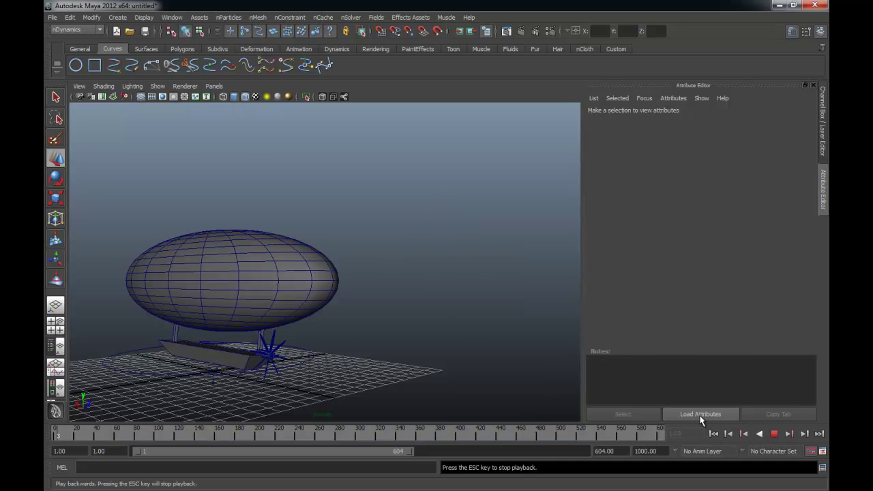
left_click(772, 434)
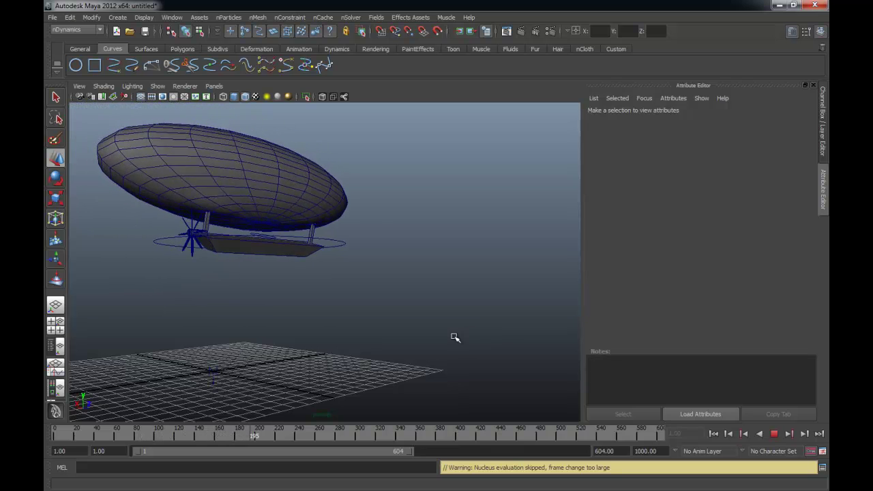
left_click_drag(481, 337, 370, 341, "alt")
right_click_drag(370, 340, 273, 340, "alt")
left_click_drag(359, 330, 310, 359, "alt")
middle_click_drag(310, 359, 272, 362, "alt")
mouse_move(272, 362)
left_mouse_down("alt")
mouse_move(327, 361)
mouse_move(265, 361)
mouse_move(284, 358)
left_mouse_up("alt")
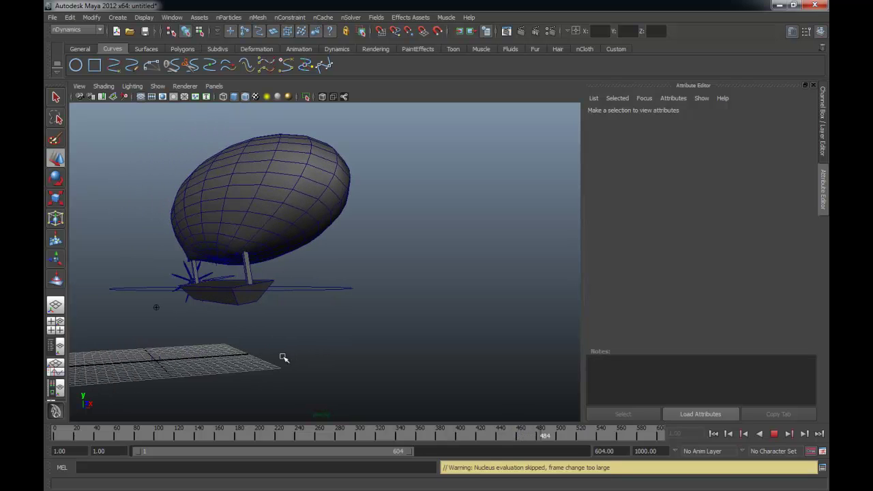
left_click(772, 434)
left_click(715, 434)
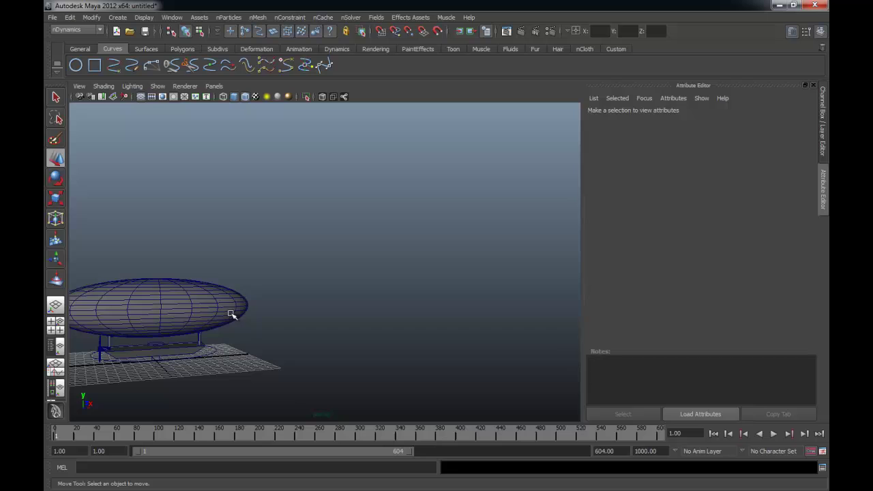
Step: Set a fractional Rigidity value in the balloon's nCloth dynamic properties and deselect the balloon
left_click(230, 315)
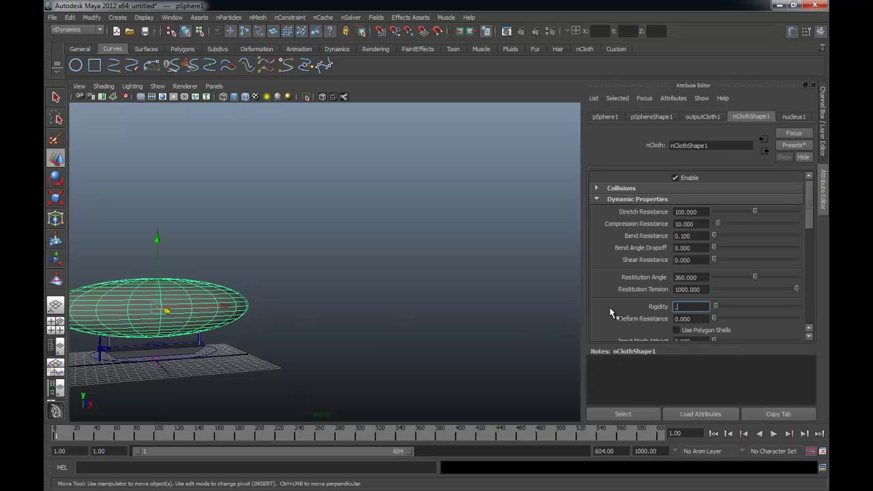
left_click(456, 352)
Step: Play the flight from frame 1 to examine how the balloon deforms with the changed rigidity
left_click(774, 434)
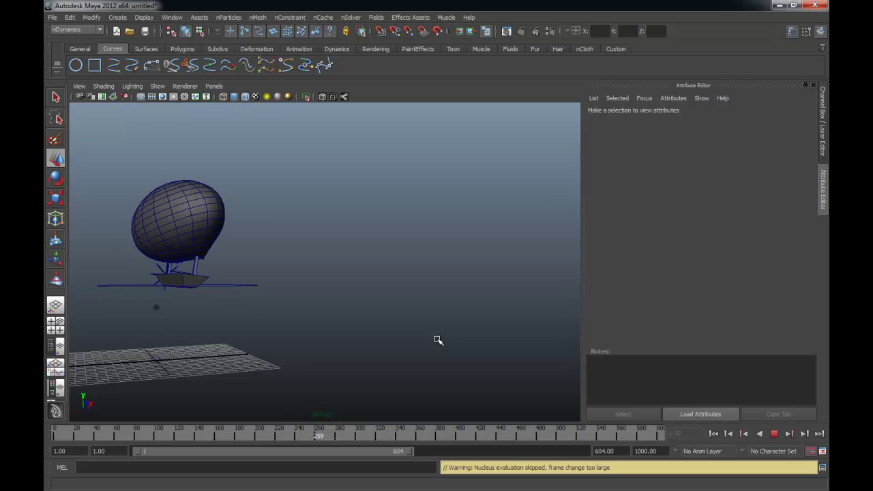
left_click_drag(347, 339, 368, 343, "alt")
middle_click_drag(386, 333, 398, 318, "alt")
right_click_drag(397, 318, 396, 314, "alt")
middle_click_drag(413, 317, 417, 322, "alt")
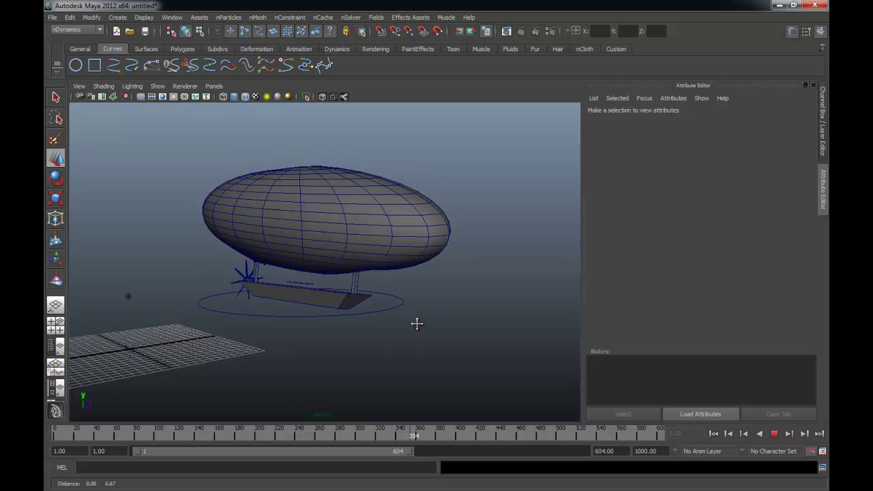